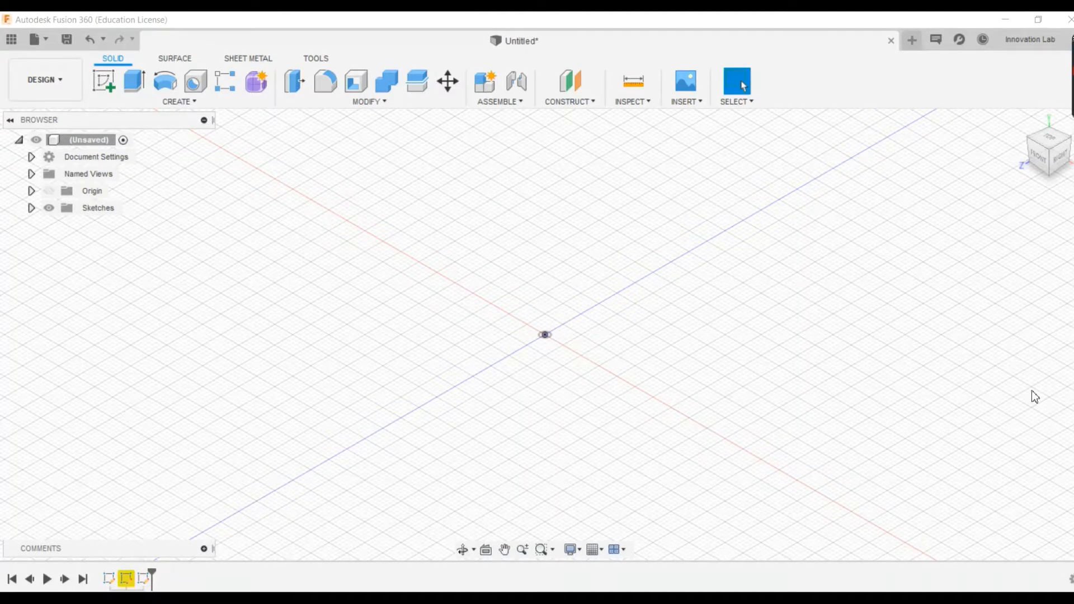
Step: Start a sketch on the front plane and draw a center rectangle from the origin, 120 mm wide and 40 mm high
{"action": "left_click", "coordinate": [110, 78]}
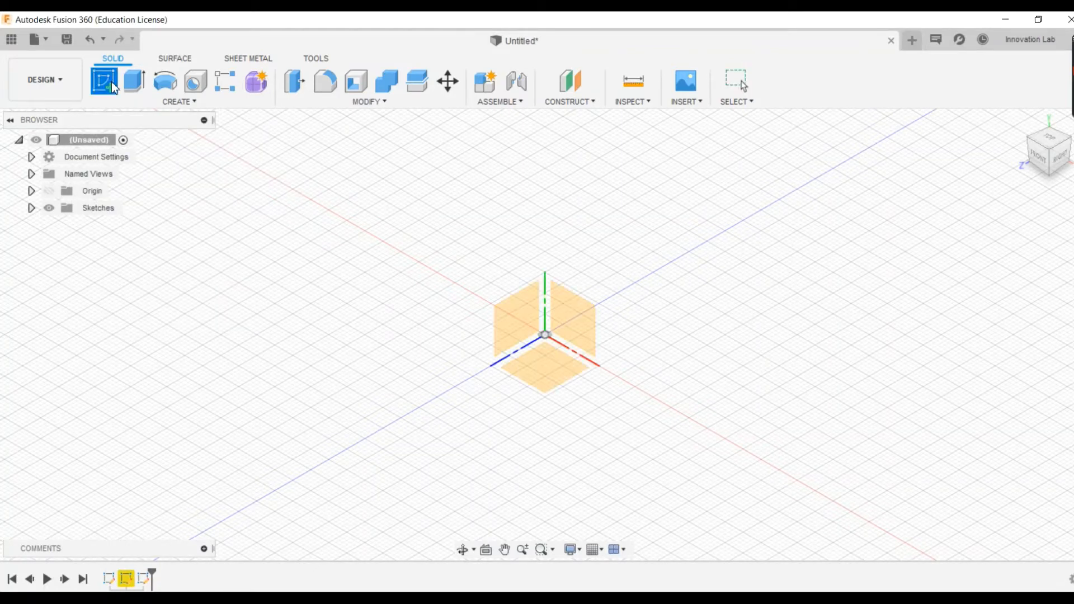
{"action": "left_click", "coordinate": [577, 335]}
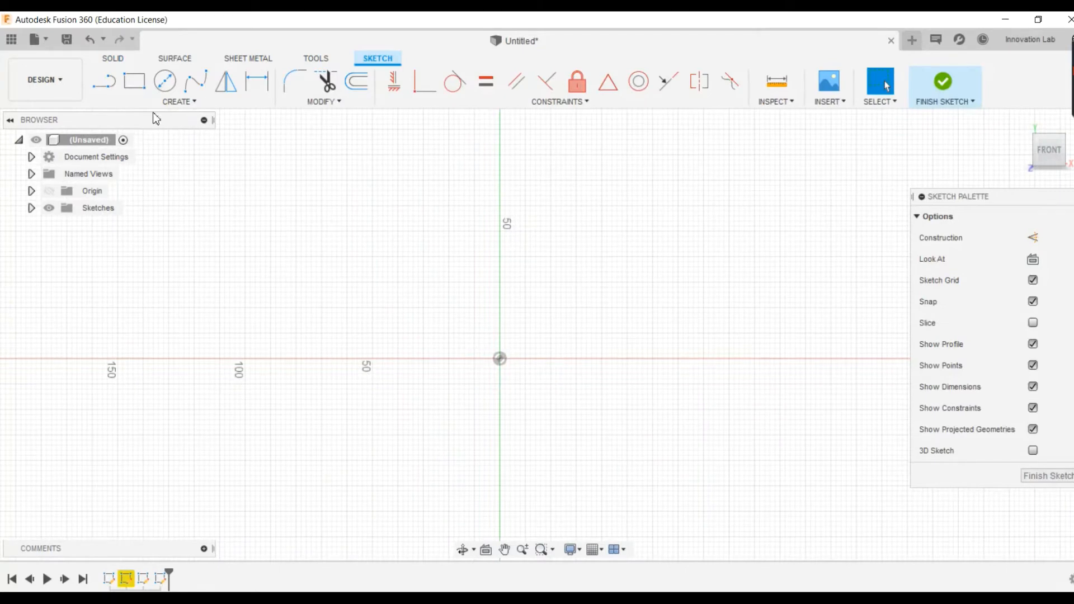
{"action": "left_click", "coordinate": [174, 105]}
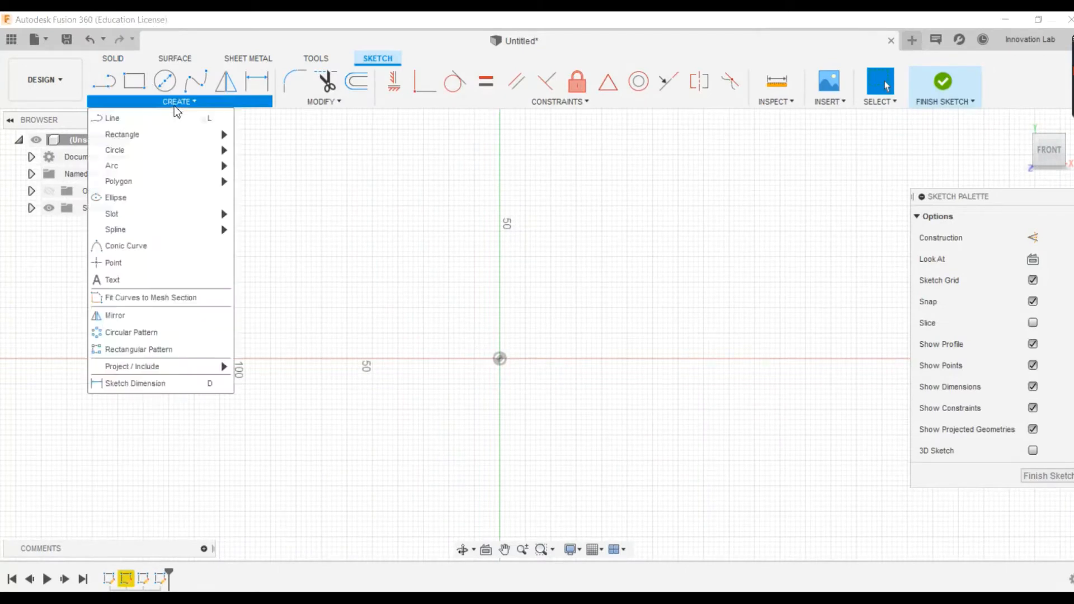
{"action": "mouse_move", "coordinate": [184, 184]}
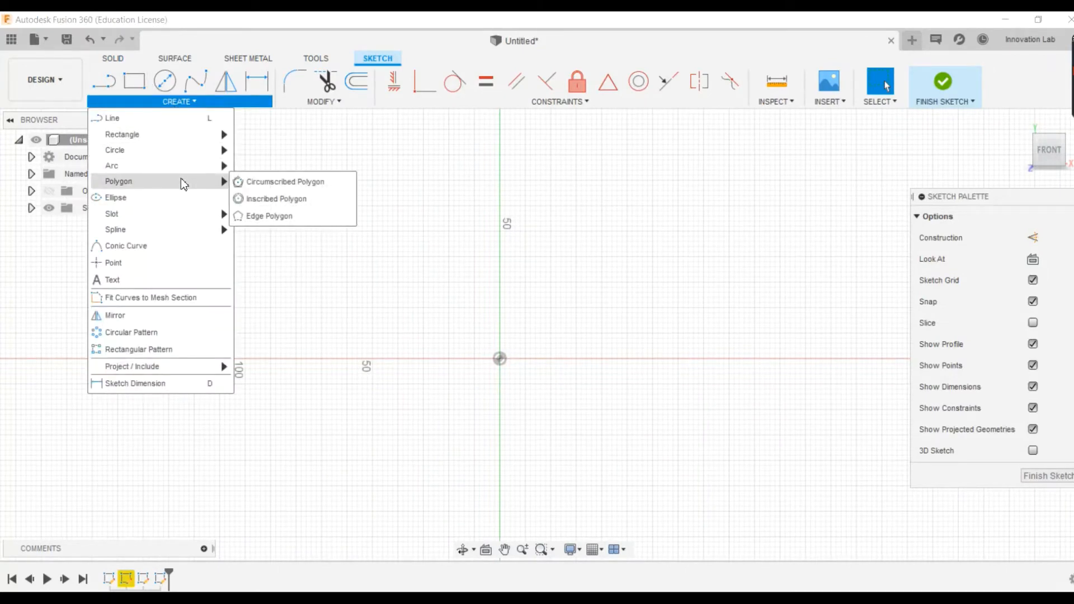
{"action": "mouse_move", "coordinate": [190, 141]}
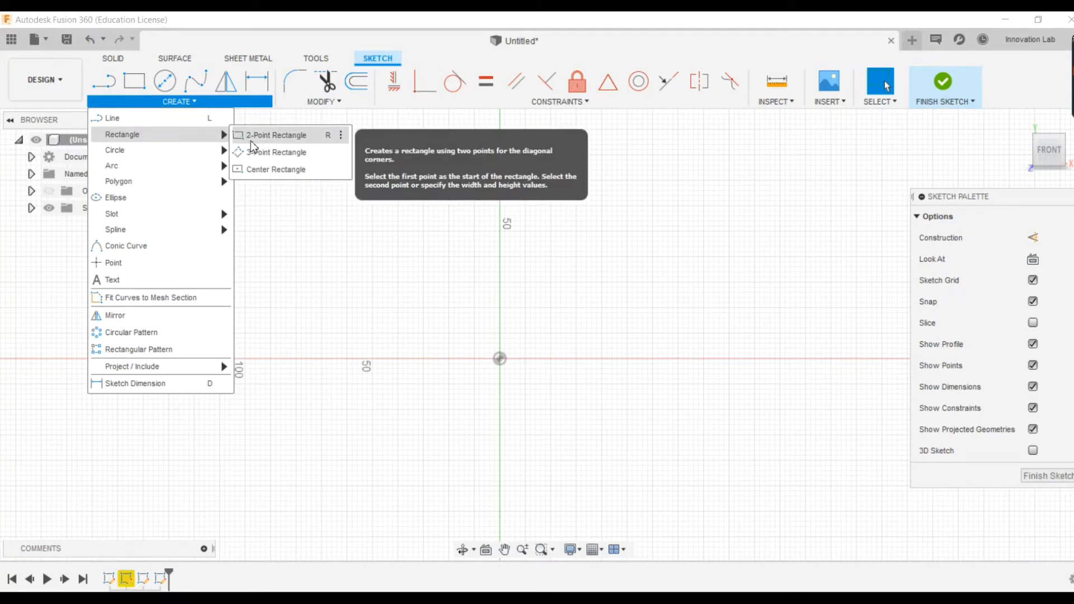
{"action": "left_click", "coordinate": [258, 170]}
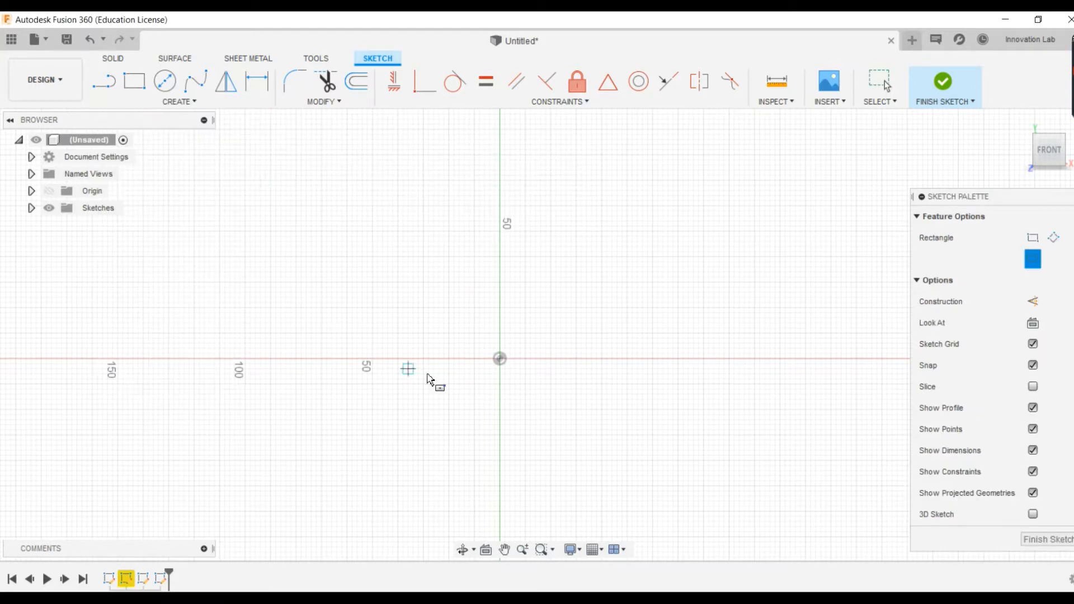
{"action": "left_click", "coordinate": [500, 358]}
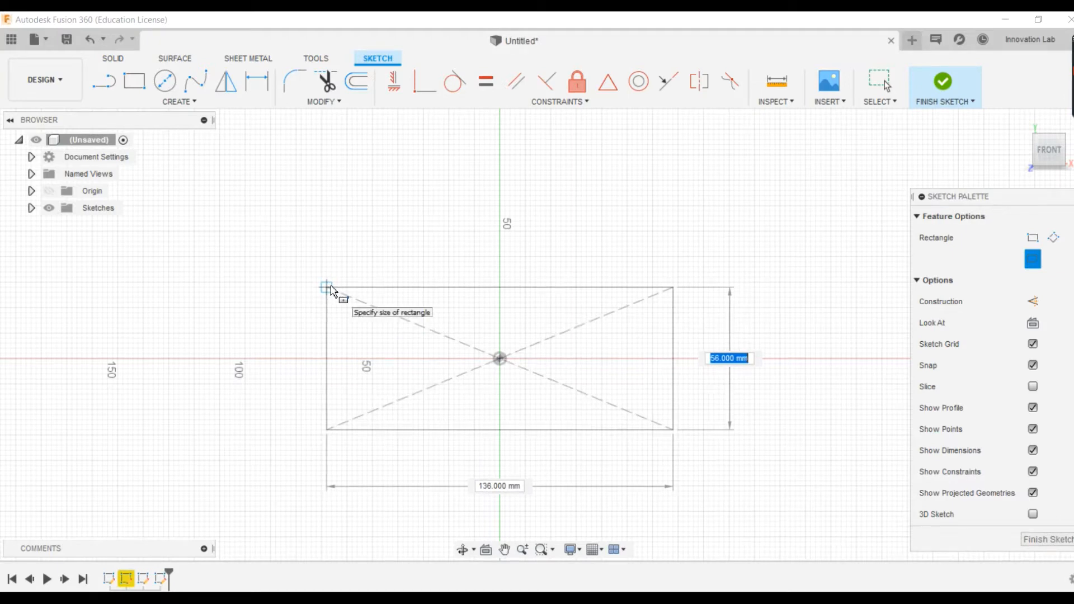
{"action": "type", "text": "40"}
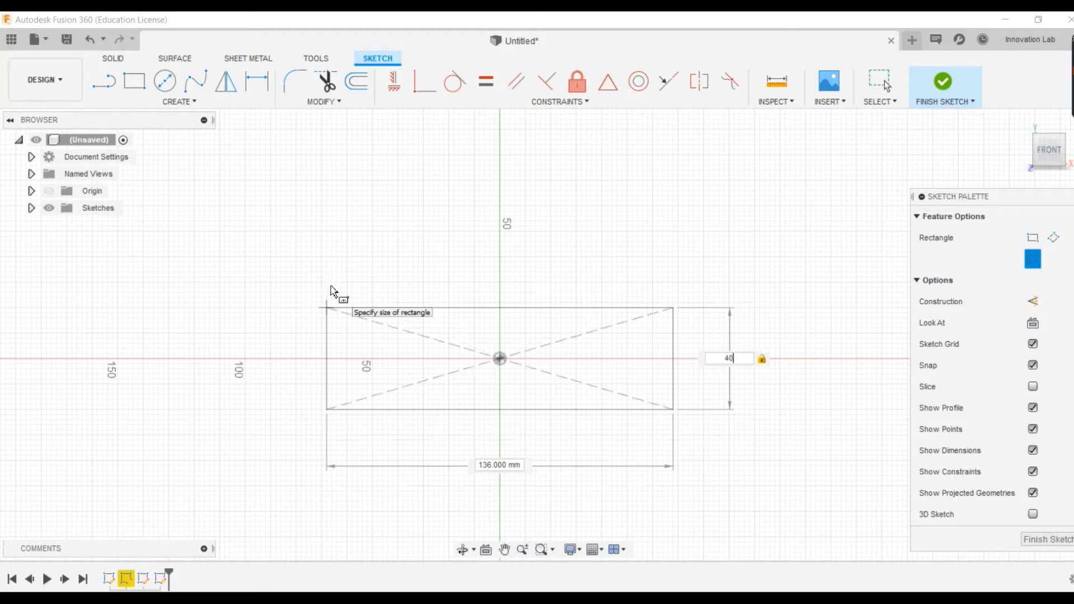
{"action": "key", "text": "Tab"}
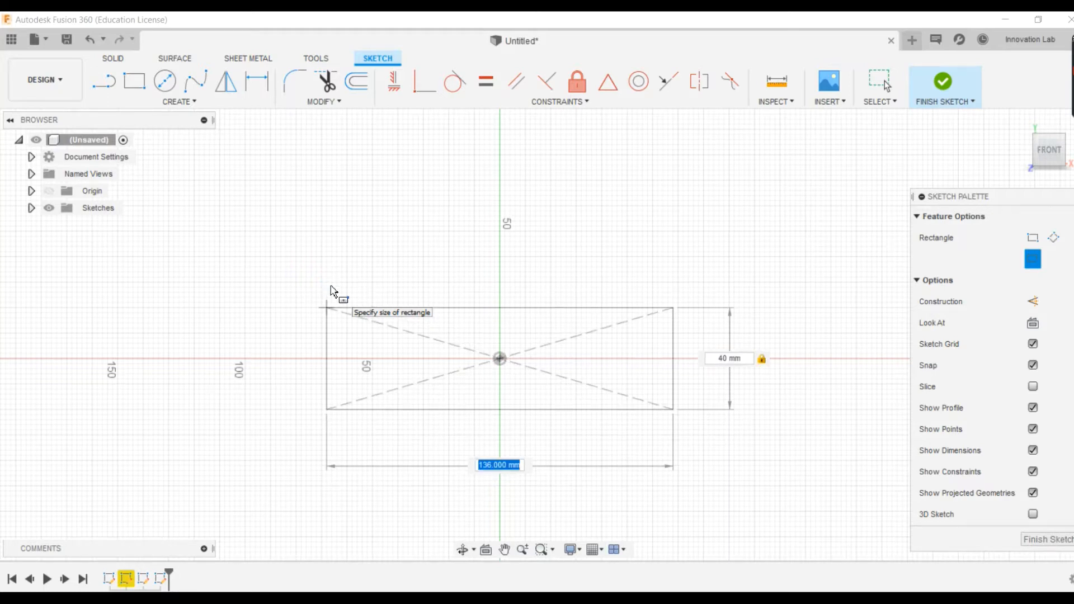
{"action": "type", "text": "120"}
{"action": "key", "text": "Return"}
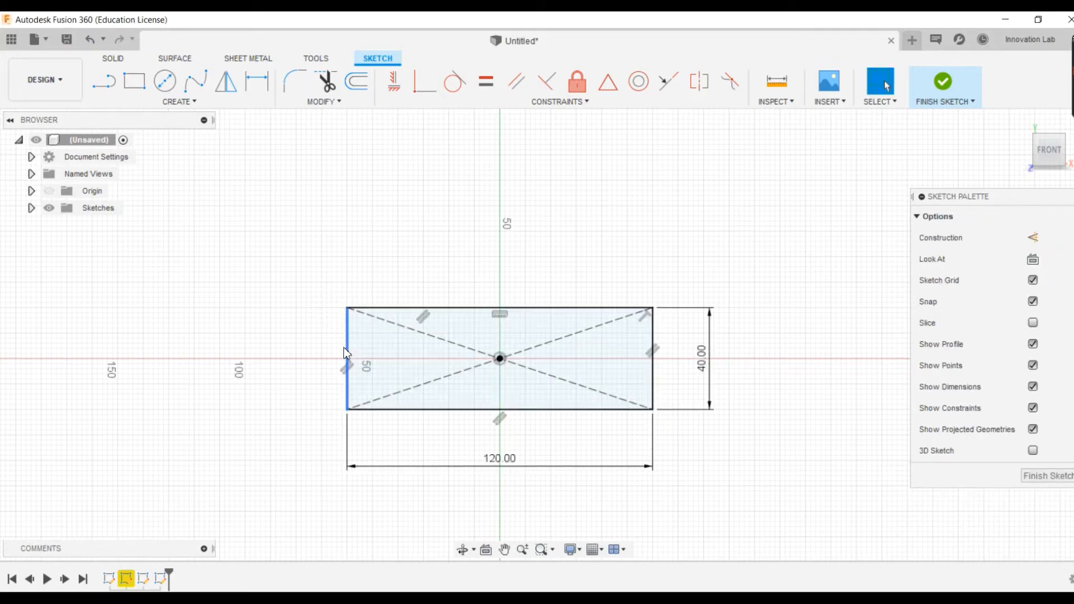
Step: Draw a horizontal line 12 mm long inward from the midpoint of the rectangle's left edge
{"action": "left_click", "coordinate": [104, 82]}
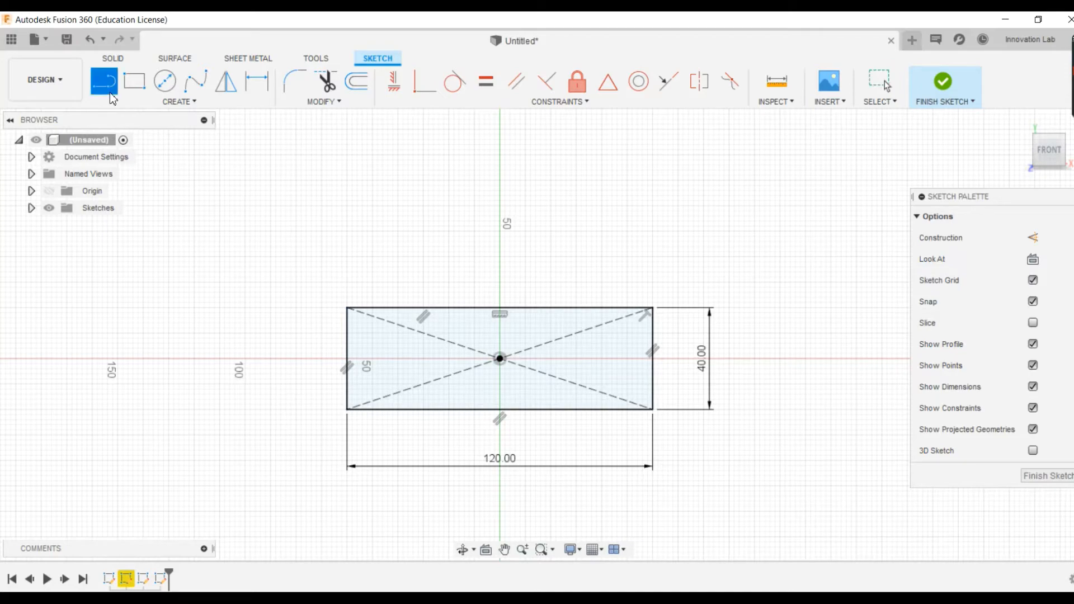
{"action": "scroll", "coordinate": [329, 360], "scroll_direction": "down", "scroll_amount": 1}
{"action": "scroll", "coordinate": [334, 361], "scroll_direction": "up", "scroll_amount": 3}
{"action": "scroll", "coordinate": [334, 360], "scroll_direction": "up", "scroll_amount": 4}
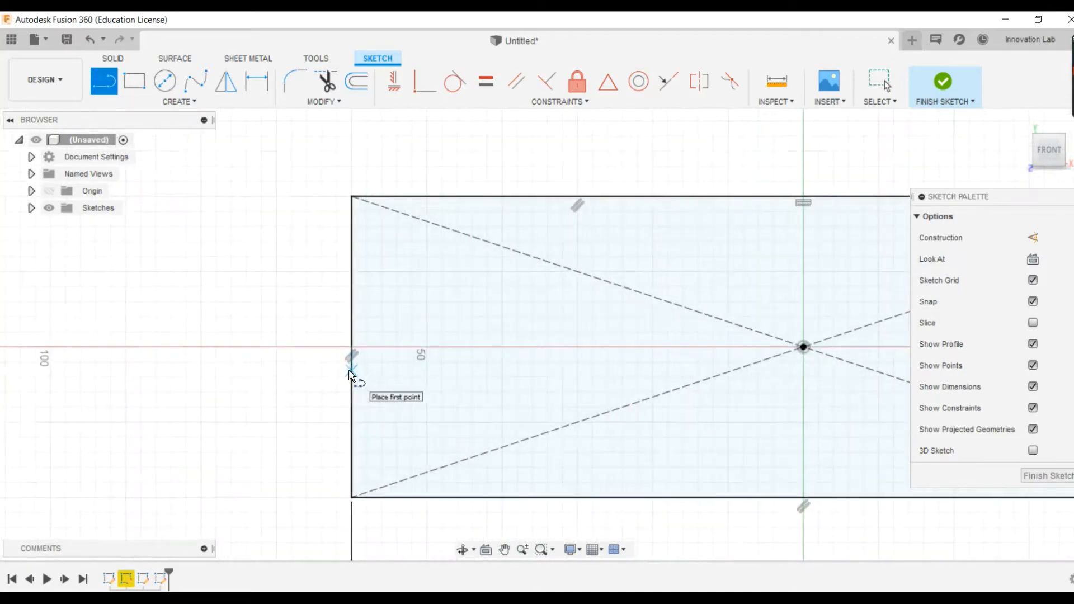
{"action": "left_click", "coordinate": [353, 335]}
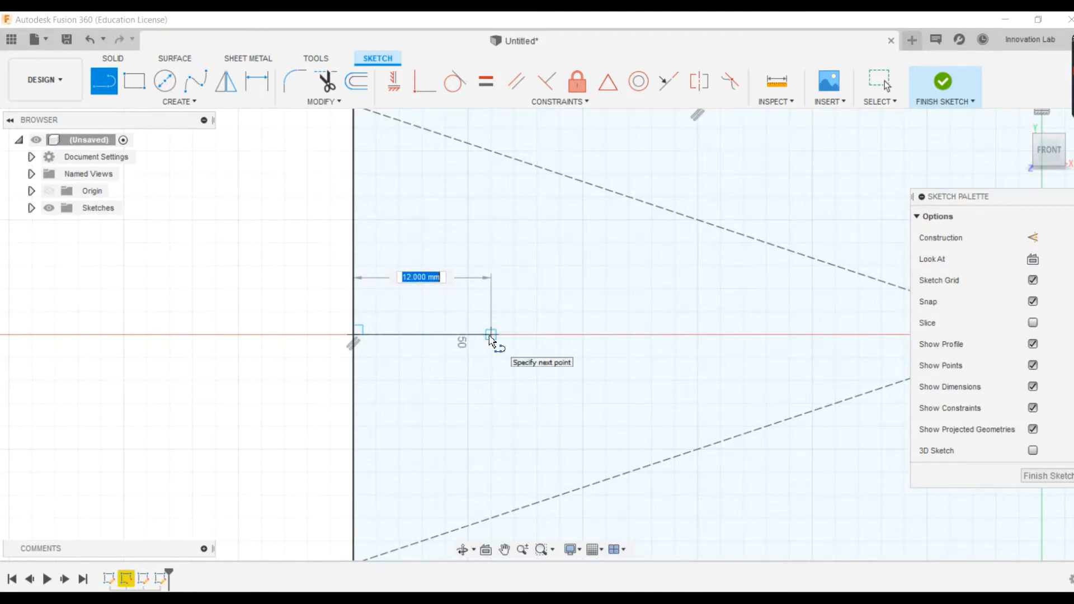
{"action": "left_click", "coordinate": [490, 335]}
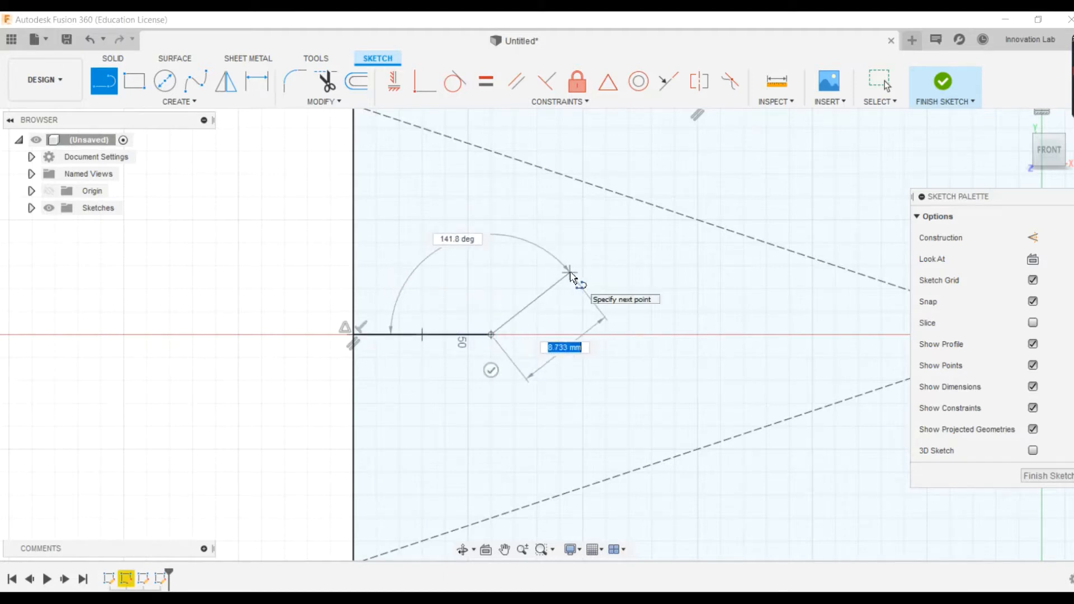
{"action": "key", "text": "Escape"}
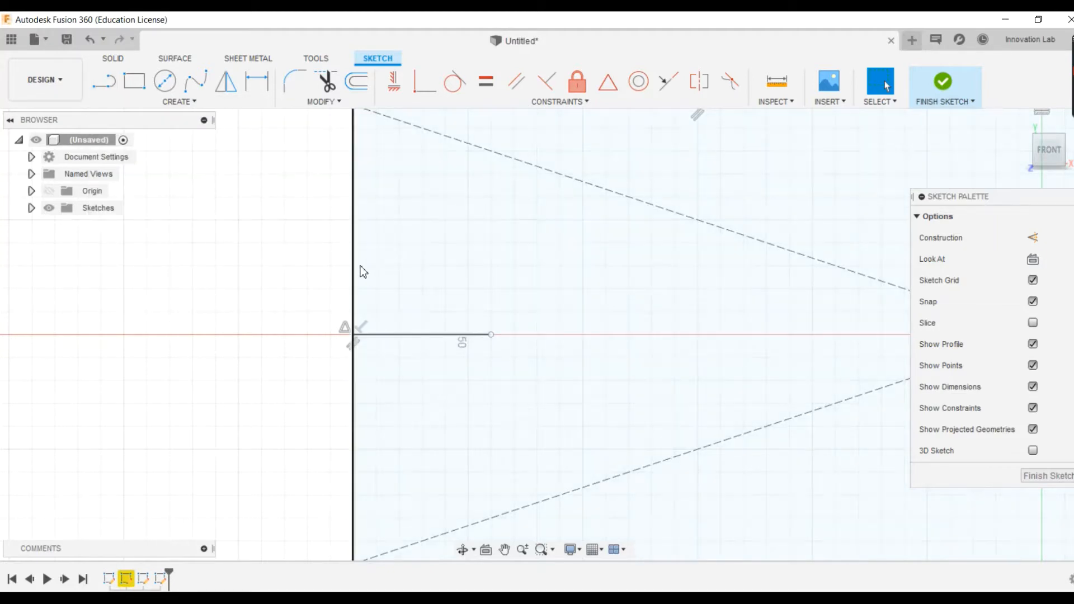
Step: Draw a 12 mm horizontal line from the left edge about 10 mm above the first, continuing into an 8 mm line sloping up and right
{"action": "key", "text": "l"}
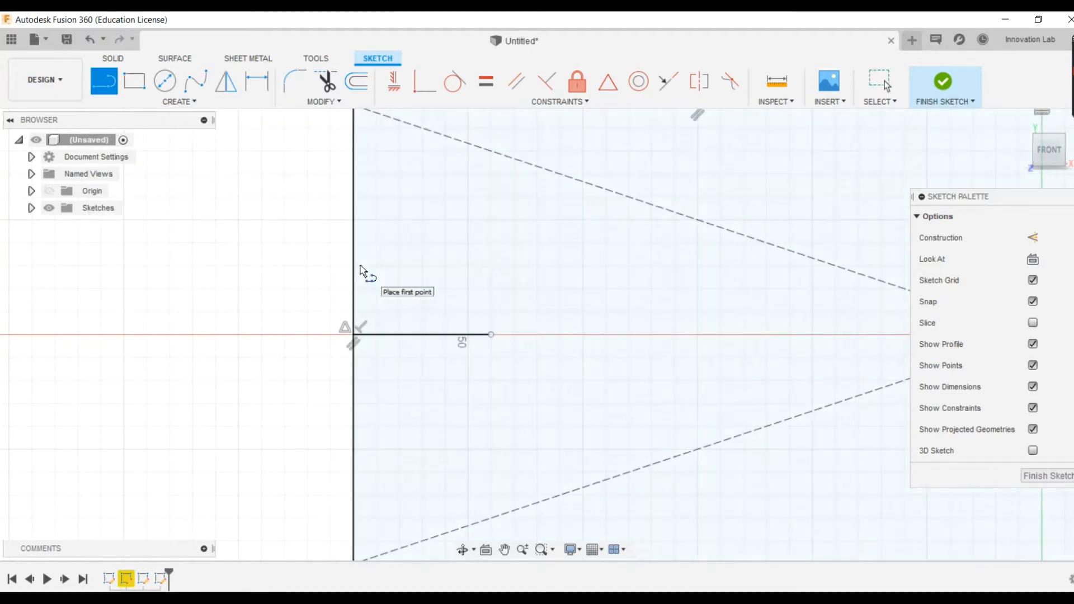
{"action": "left_click", "coordinate": [354, 220]}
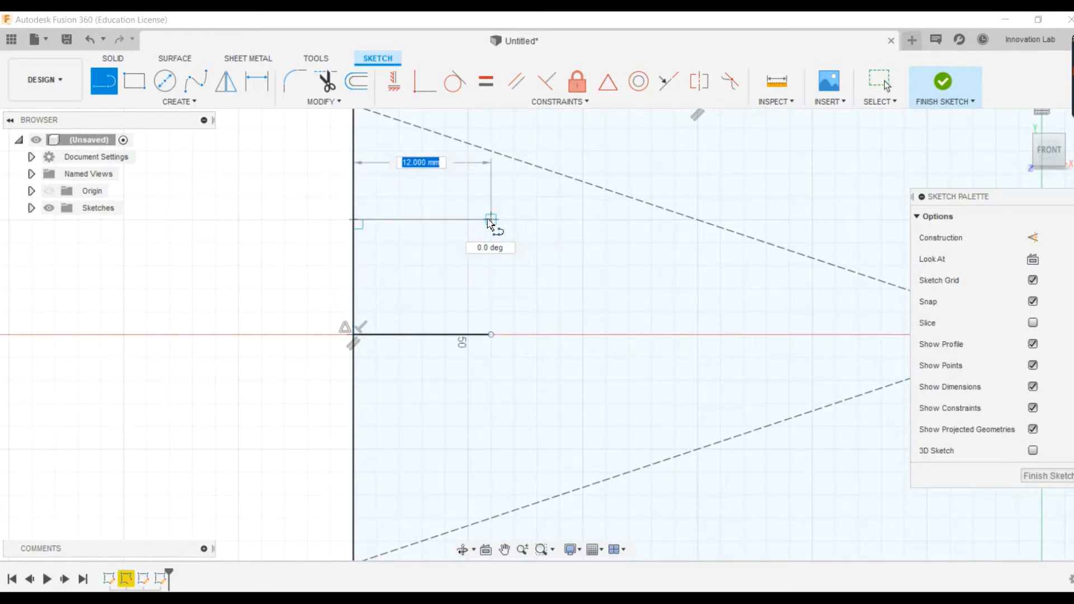
{"action": "left_click", "coordinate": [490, 220]}
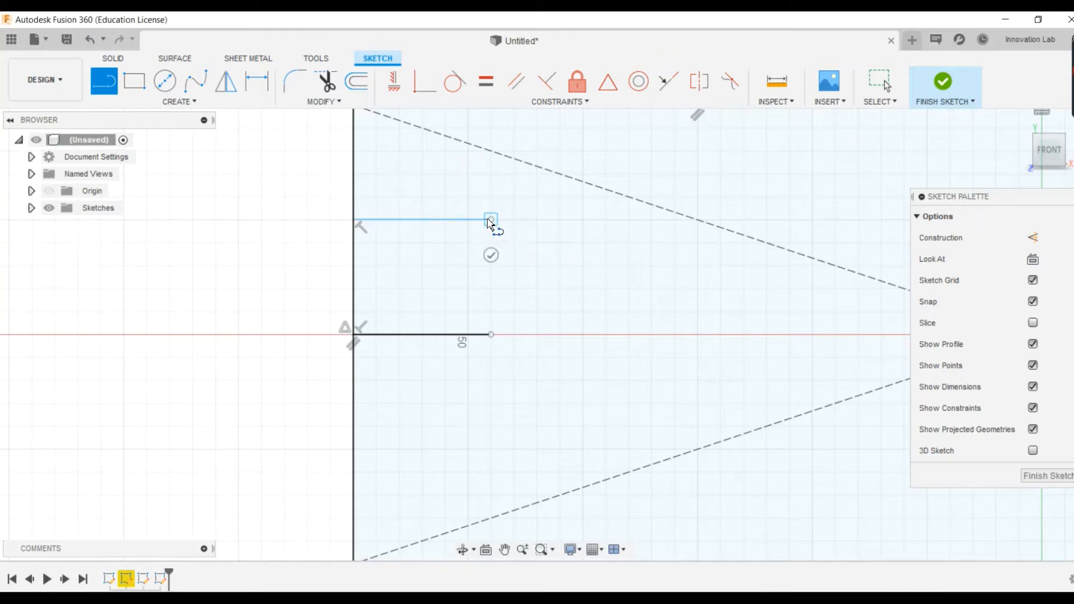
{"action": "mouse_move", "coordinate": [490, 221]}
{"action": "left_mouse_down"}
{"action": "mouse_move", "coordinate": [434, 284]}
{"action": "mouse_move", "coordinate": [523, 269]}
{"action": "mouse_move", "coordinate": [463, 287]}
{"action": "mouse_move", "coordinate": [527, 213]}
{"action": "mouse_move", "coordinate": [508, 211]}
{"action": "left_mouse_up"}
{"action": "scroll", "coordinate": [481, 281], "scroll_direction": "up", "scroll_amount": 3}
{"action": "scroll", "coordinate": [467, 285], "scroll_direction": "down", "scroll_amount": 5}
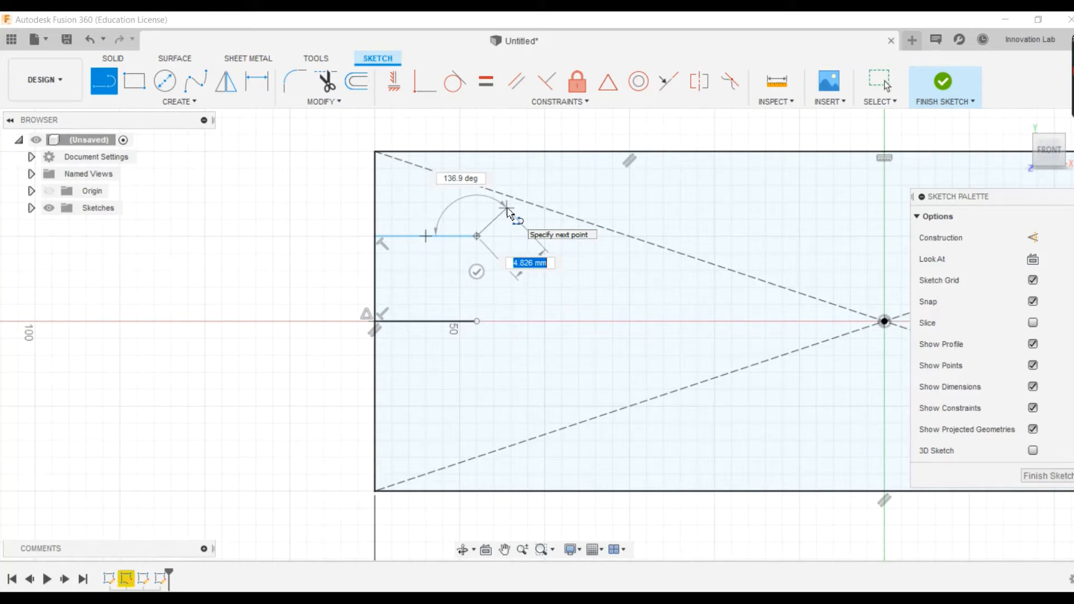
{"action": "type", "text": "8"}
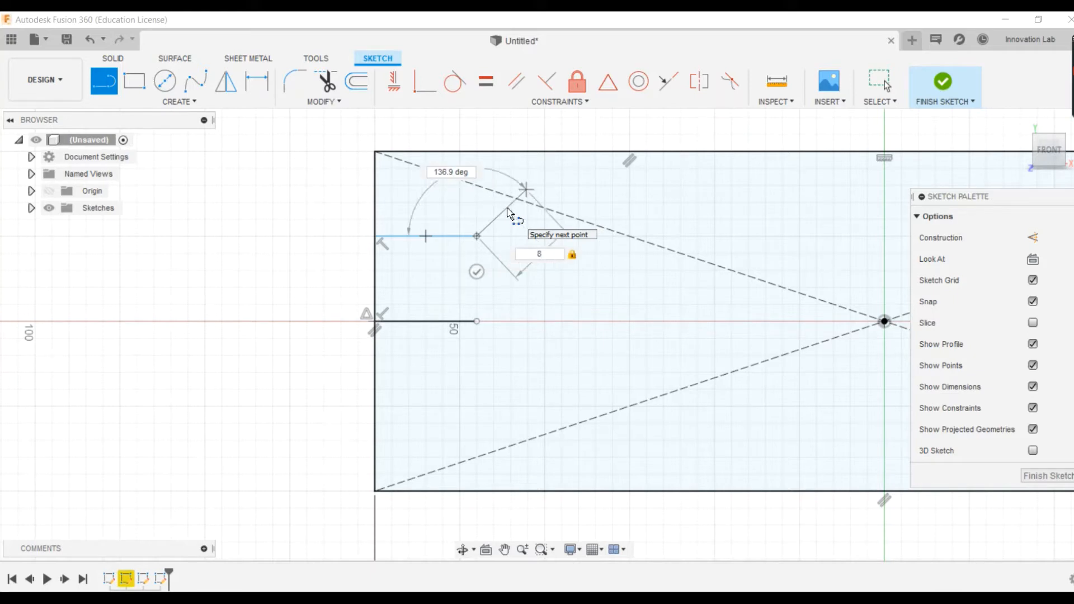
{"action": "key", "text": "Return"}
{"action": "key", "text": "Escape"}
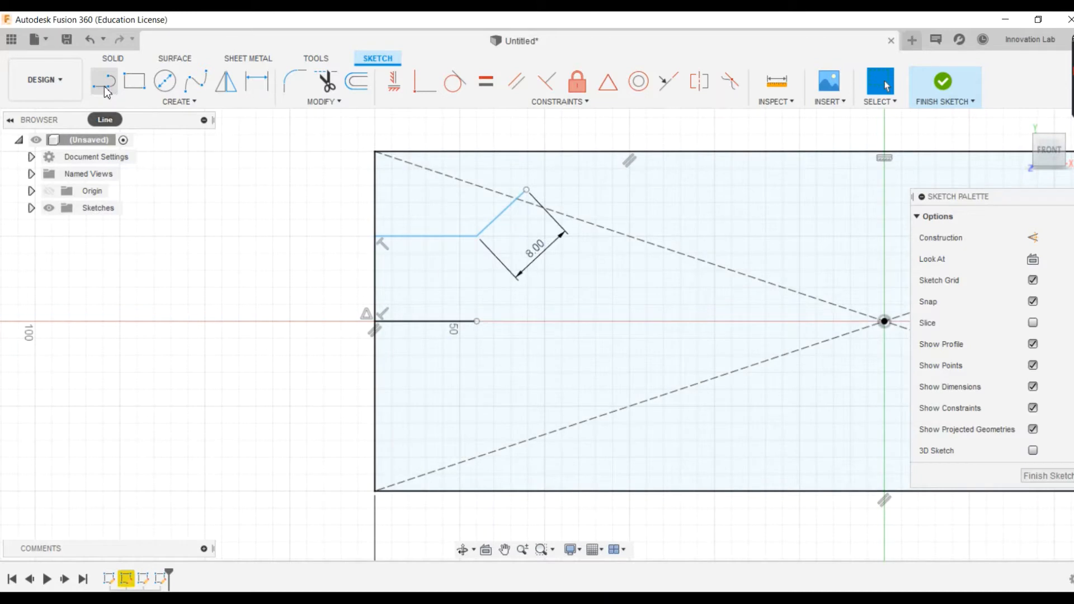
Step: Draw an 8 mm line rising at about 26.6° from the inner end of the lower horizontal line
{"action": "key", "text": "l"}
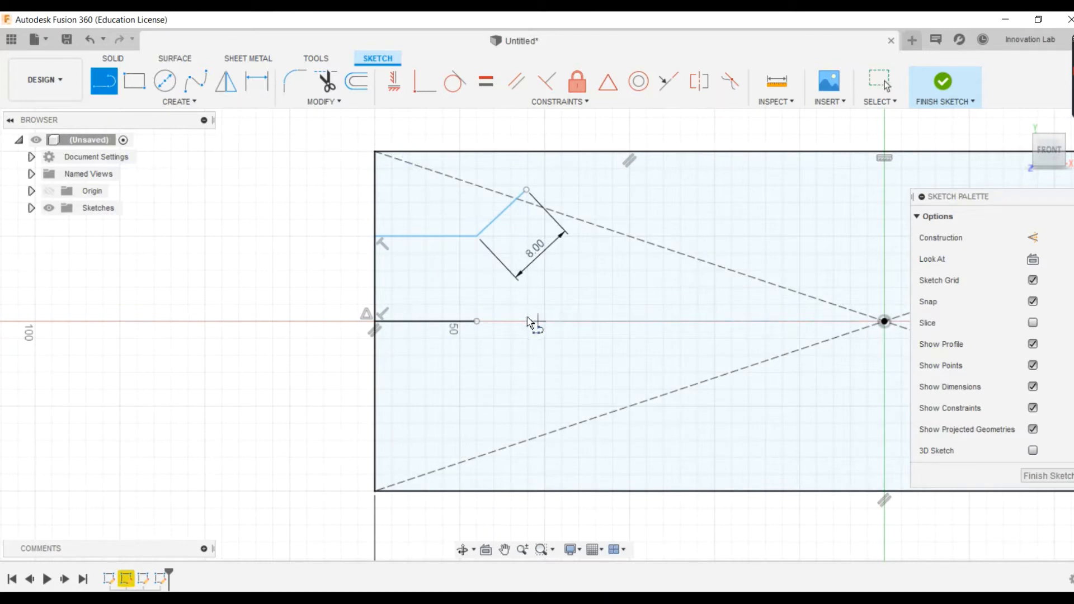
{"action": "left_click", "coordinate": [477, 321]}
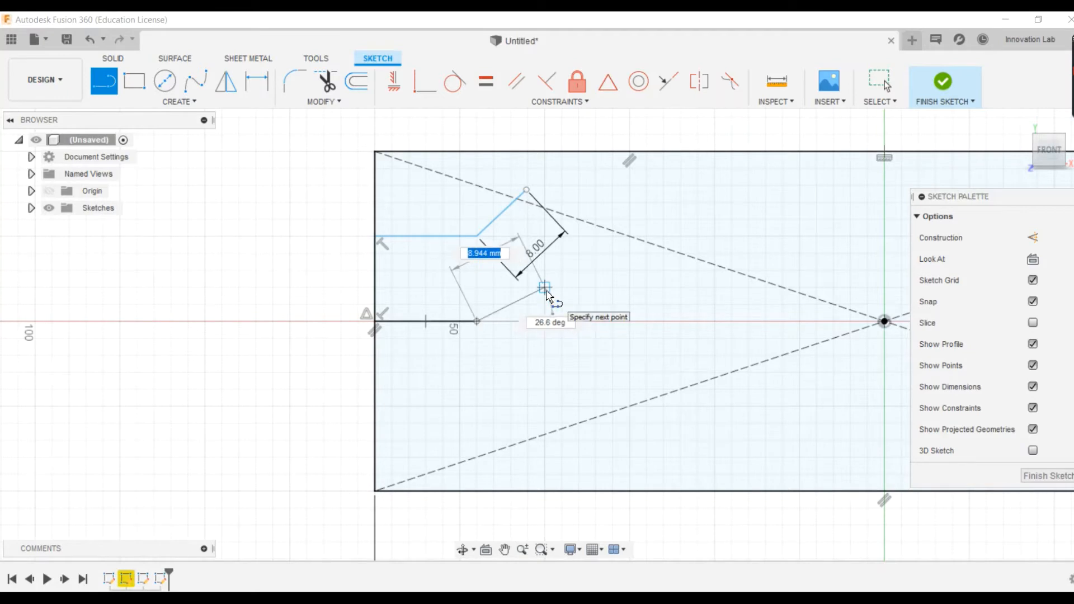
{"action": "type", "text": "8"}
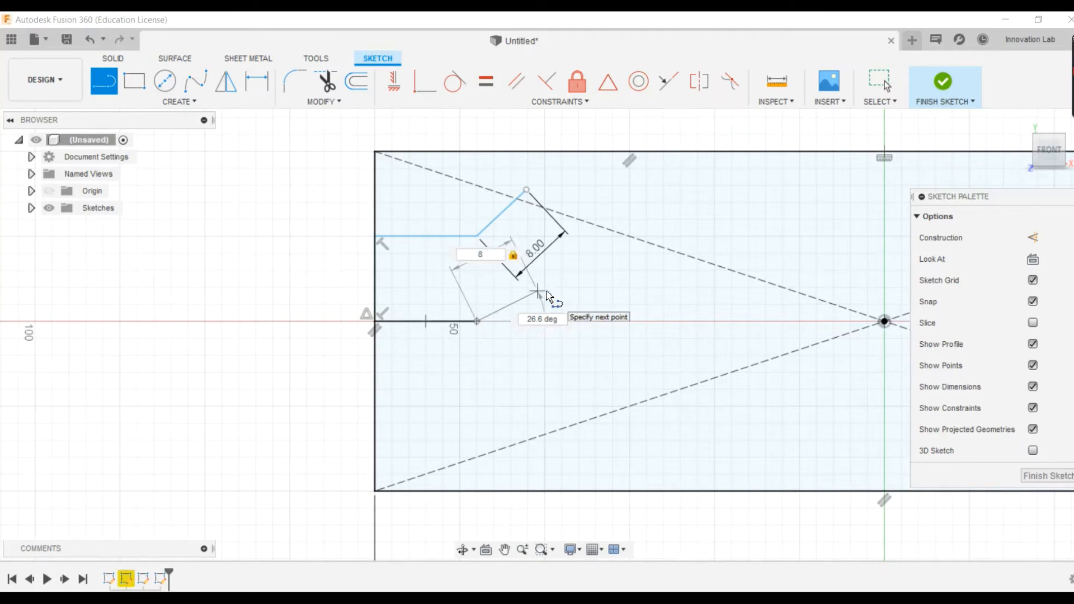
{"action": "key", "text": "Return"}
{"action": "key", "text": "Escape"}
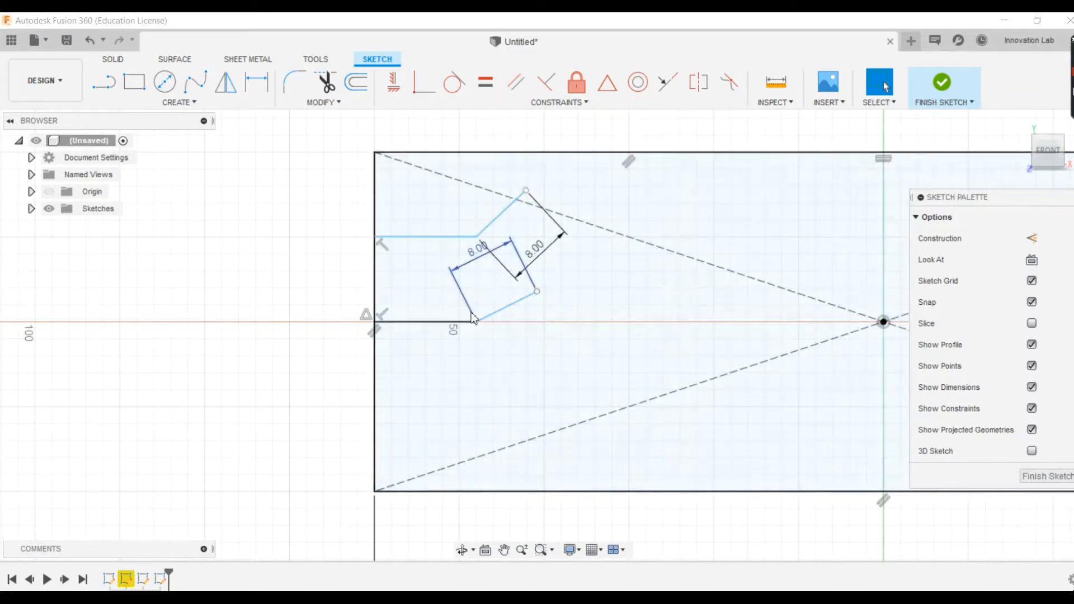
Step: Apply a Parallel constraint between the upper and lower 8 mm angled lines
{"action": "left_click", "coordinate": [515, 88]}
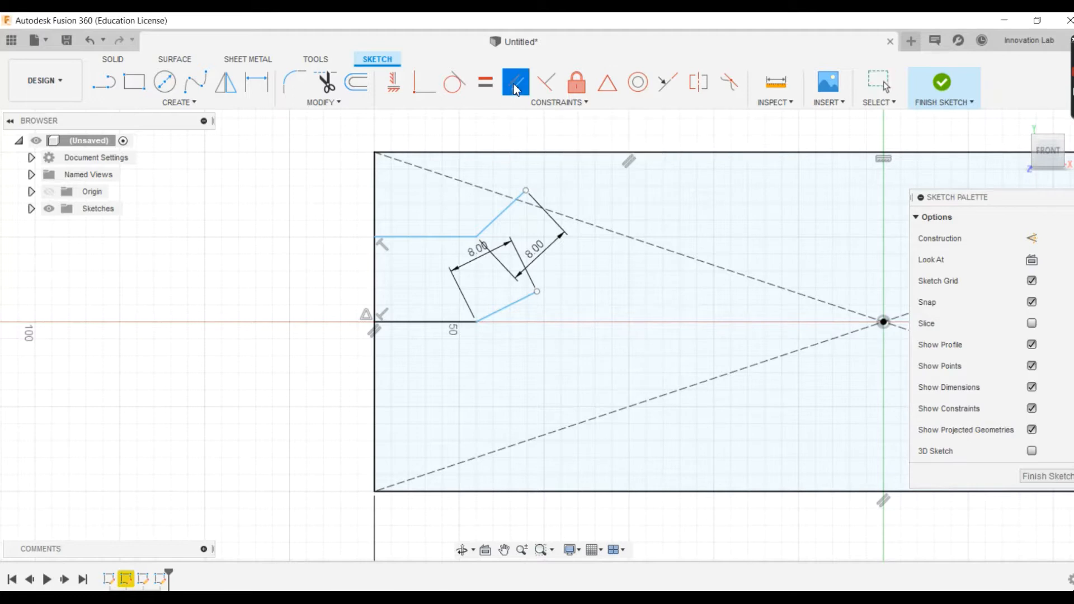
{"action": "left_click", "coordinate": [505, 223]}
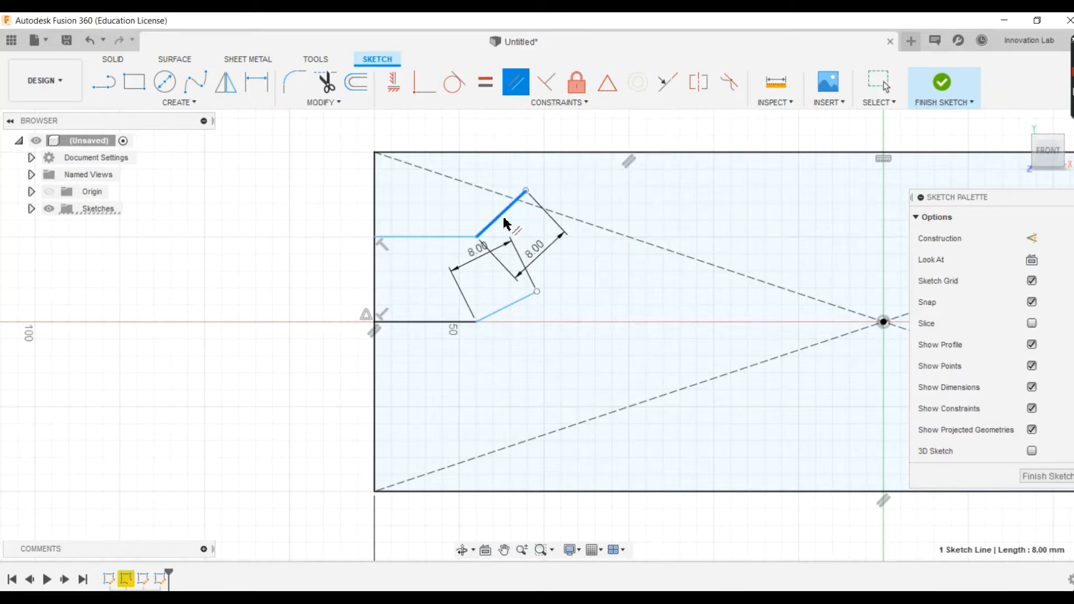
{"action": "left_click", "coordinate": [514, 307]}
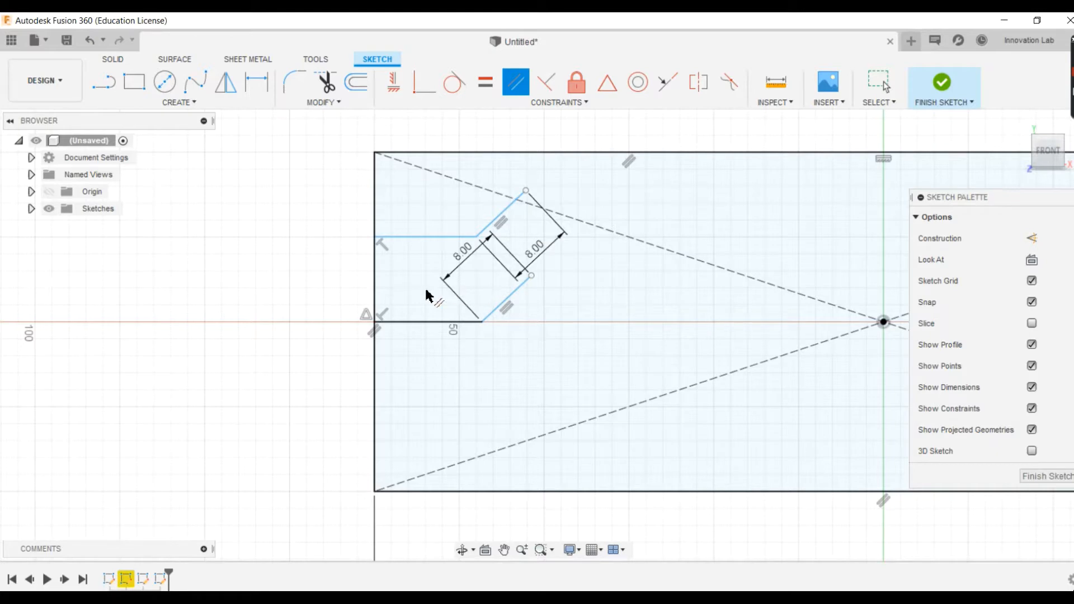
{"action": "key", "text": "Escape"}
Step: Dimension the vertical distance between the upper and lower horizontal lines at the rectangle's left edge to 7 mm
{"action": "scroll", "coordinate": [469, 290], "scroll_direction": "down", "scroll_amount": 3}
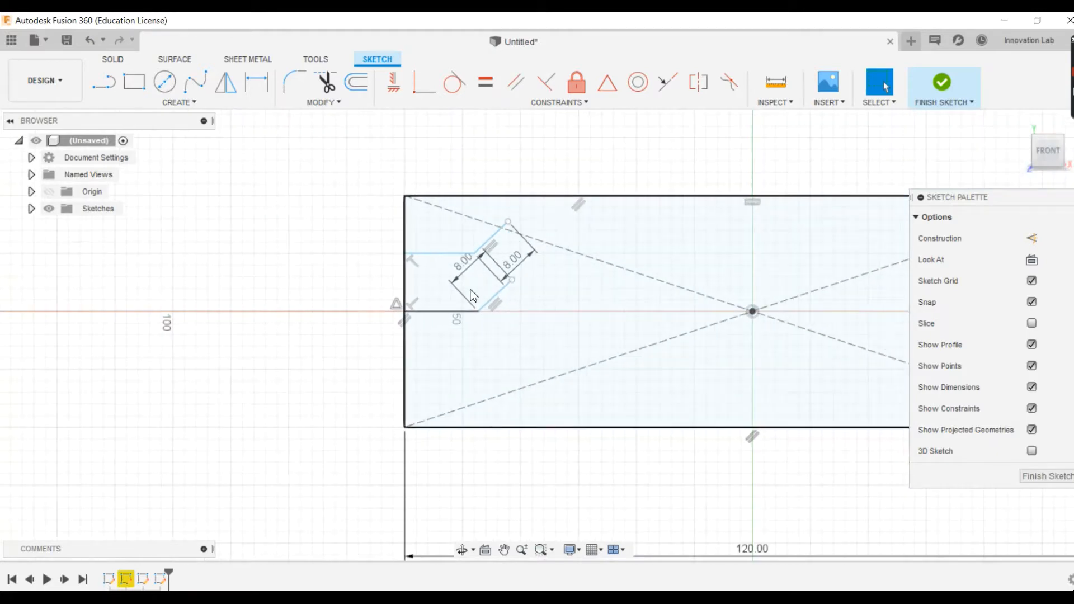
{"action": "scroll", "coordinate": [435, 260], "scroll_direction": "up", "scroll_amount": 2}
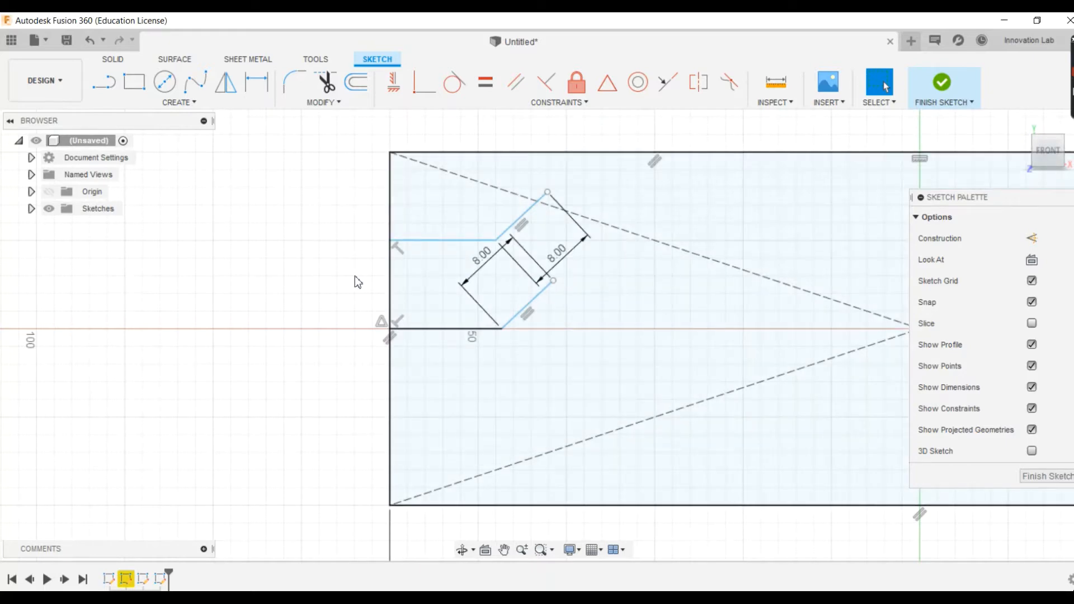
{"action": "key", "text": "d"}
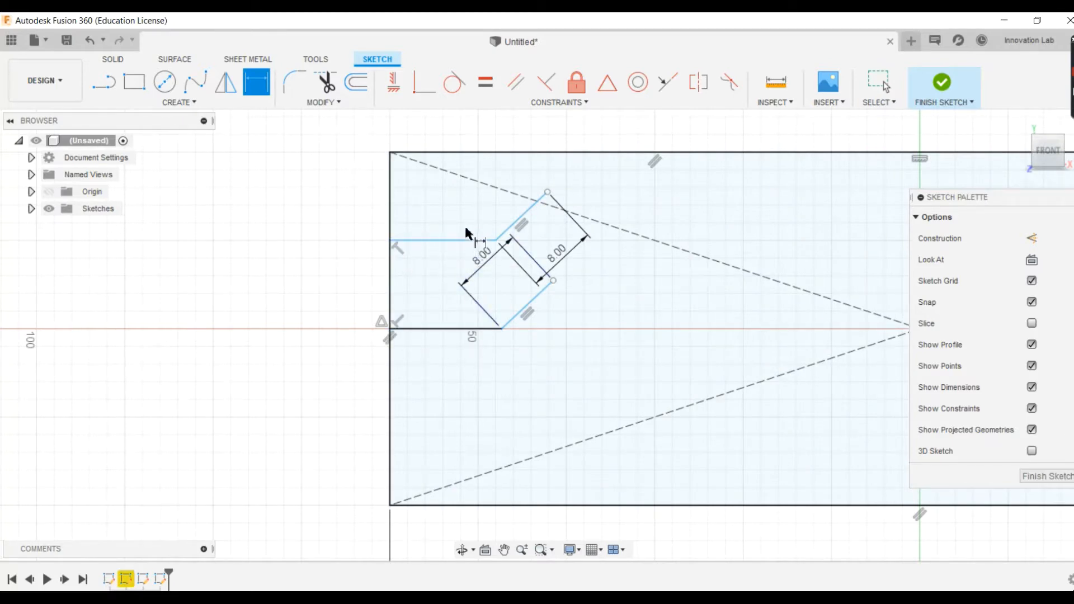
{"action": "left_click", "coordinate": [450, 242]}
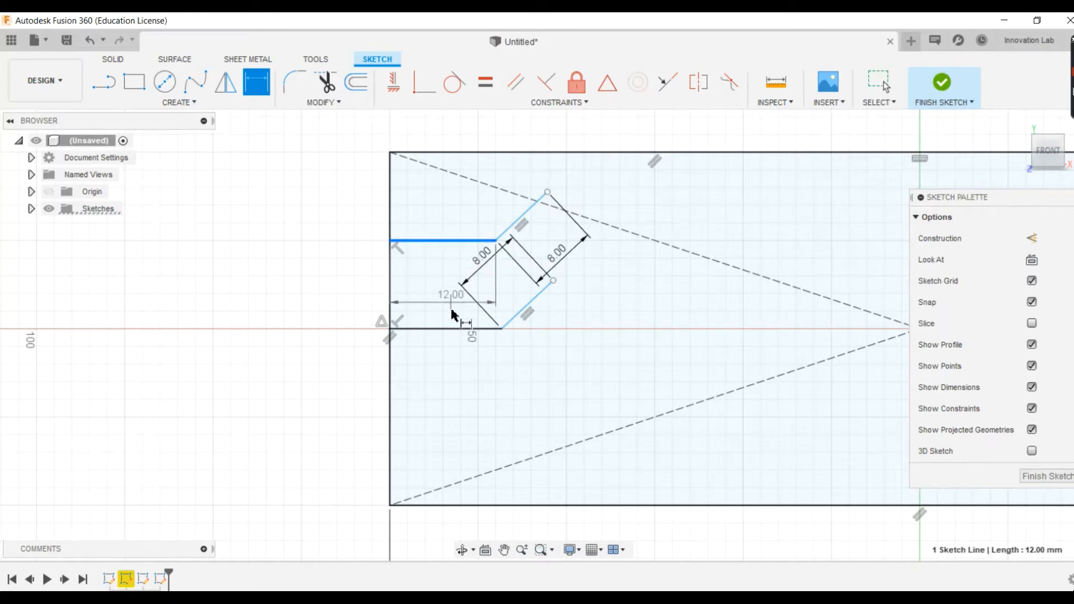
{"action": "left_click", "coordinate": [451, 330]}
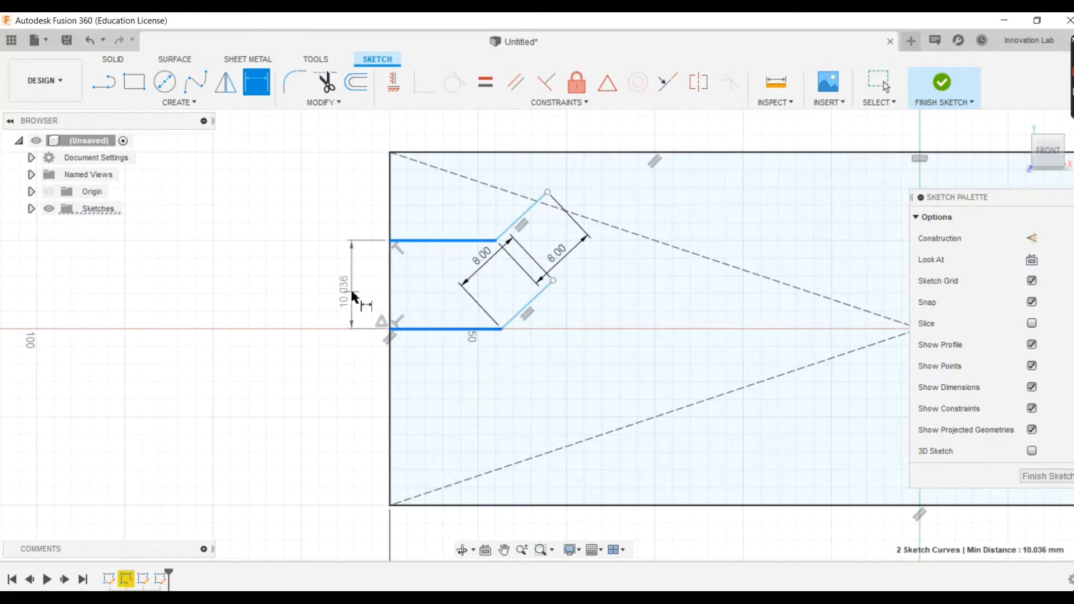
{"action": "left_click", "coordinate": [350, 295]}
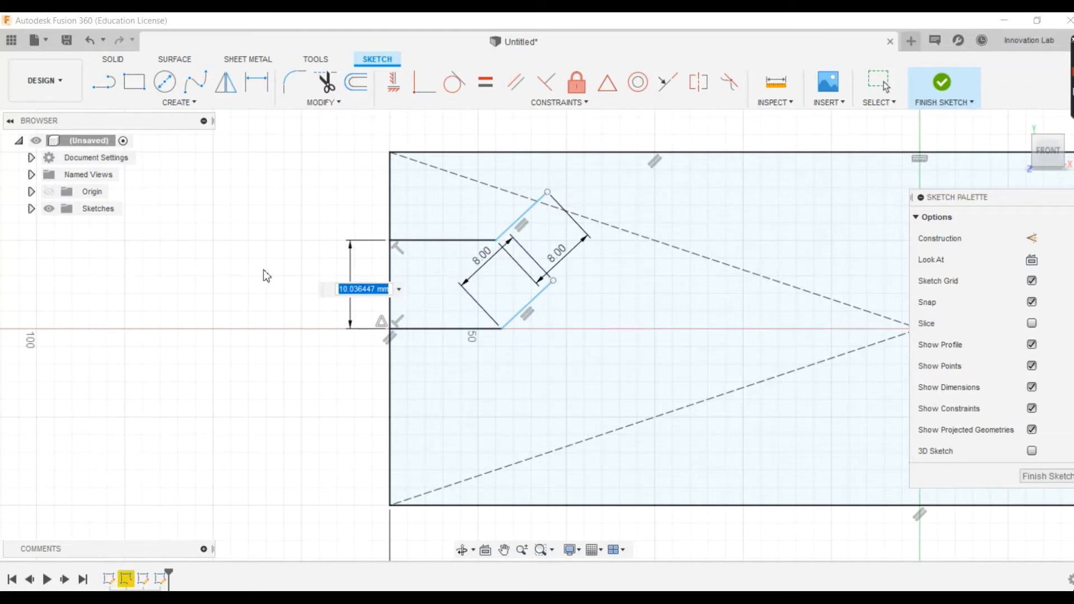
{"action": "type", "text": "7"}
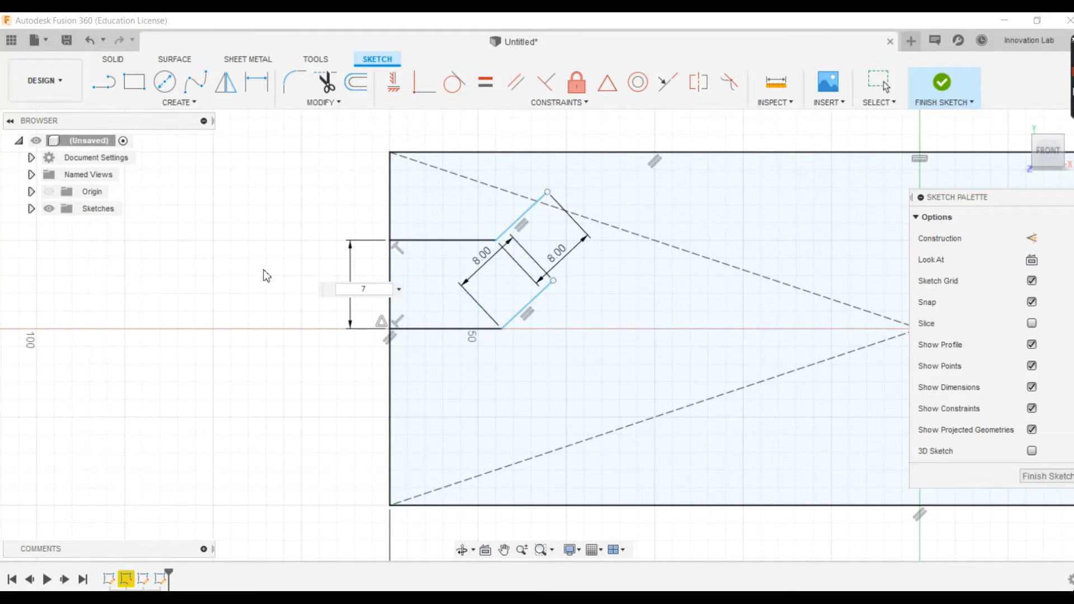
{"action": "key", "text": "Return"}
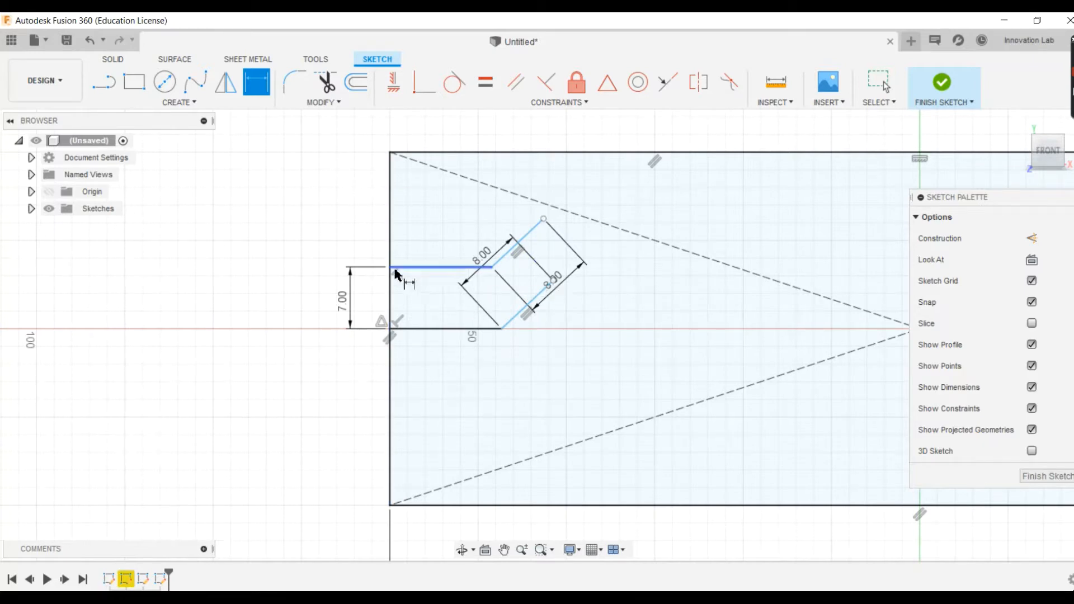
Step: Dimension the angle between the upper horizontal line and the upper 8 mm angled line to 150°
{"action": "left_click", "coordinate": [456, 267]}
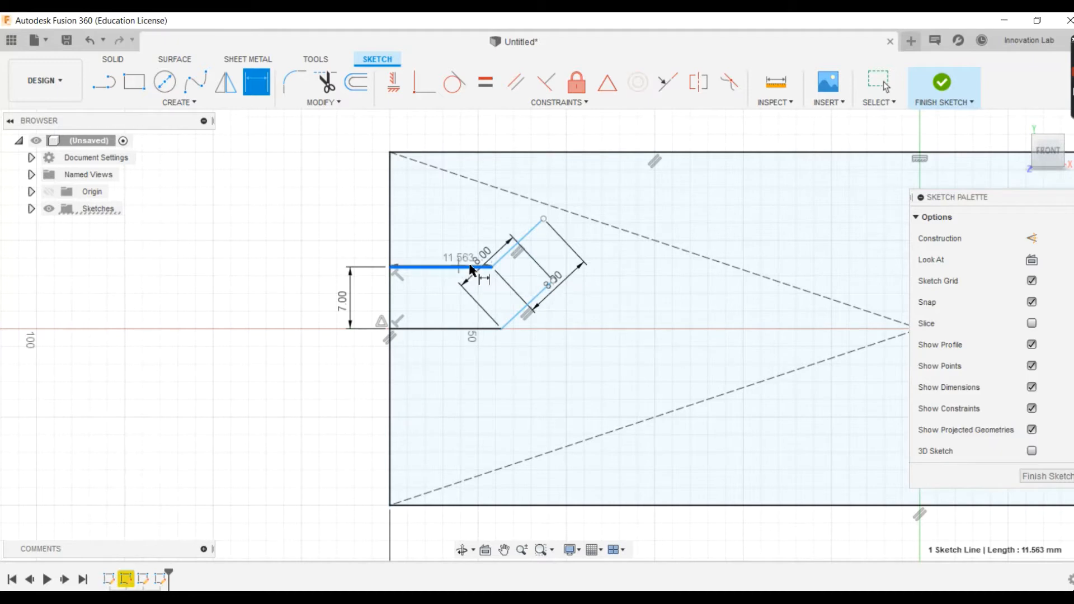
{"action": "left_click", "coordinate": [513, 256]}
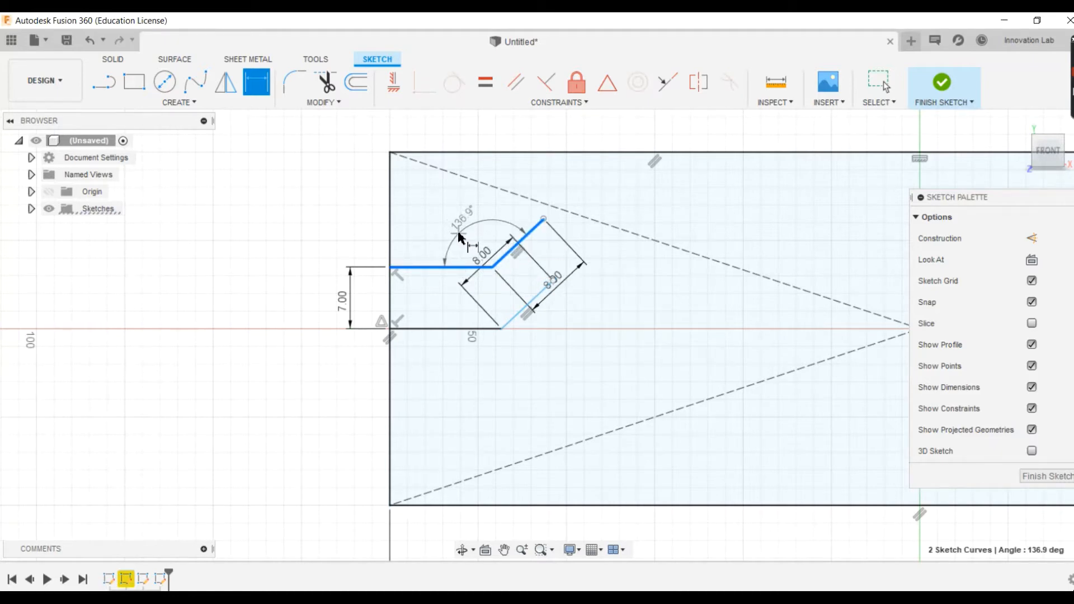
{"action": "left_click", "coordinate": [458, 236]}
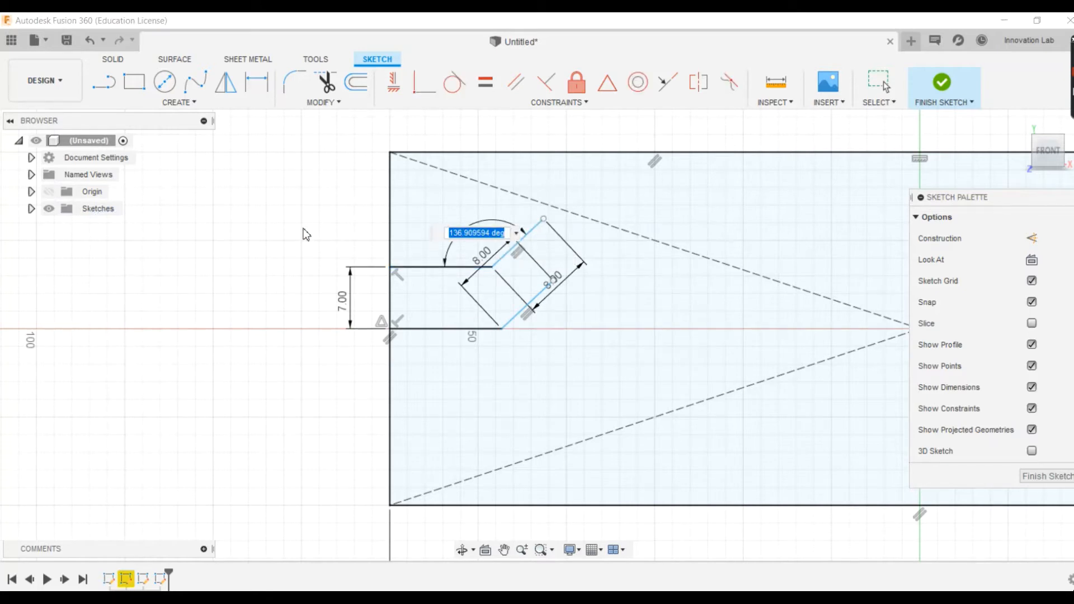
{"action": "type", "text": "150"}
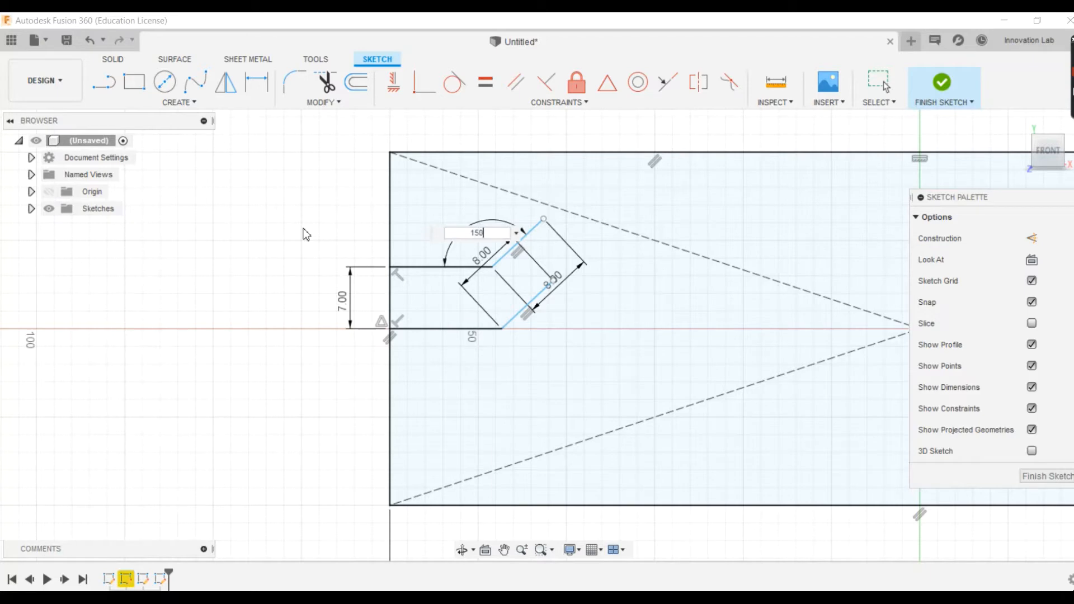
{"action": "key", "text": "Return"}
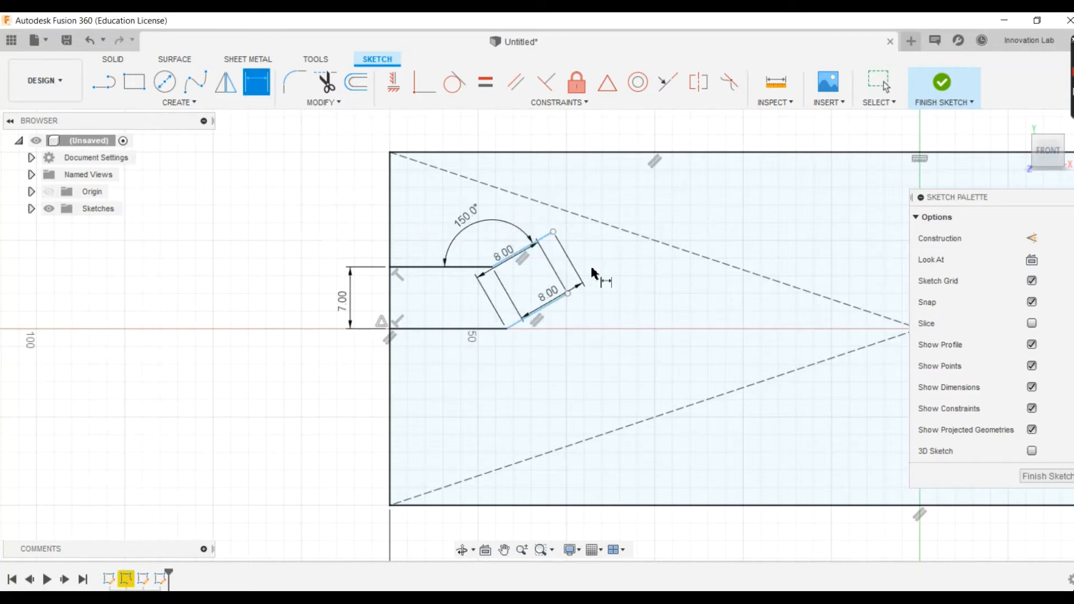
Step: Draw a 3-point arc from the free end of the upper angled line to the midpoint of the rectangle's top edge, bulging slightly upward
{"action": "scroll", "coordinate": [481, 247], "scroll_direction": "down", "scroll_amount": 4}
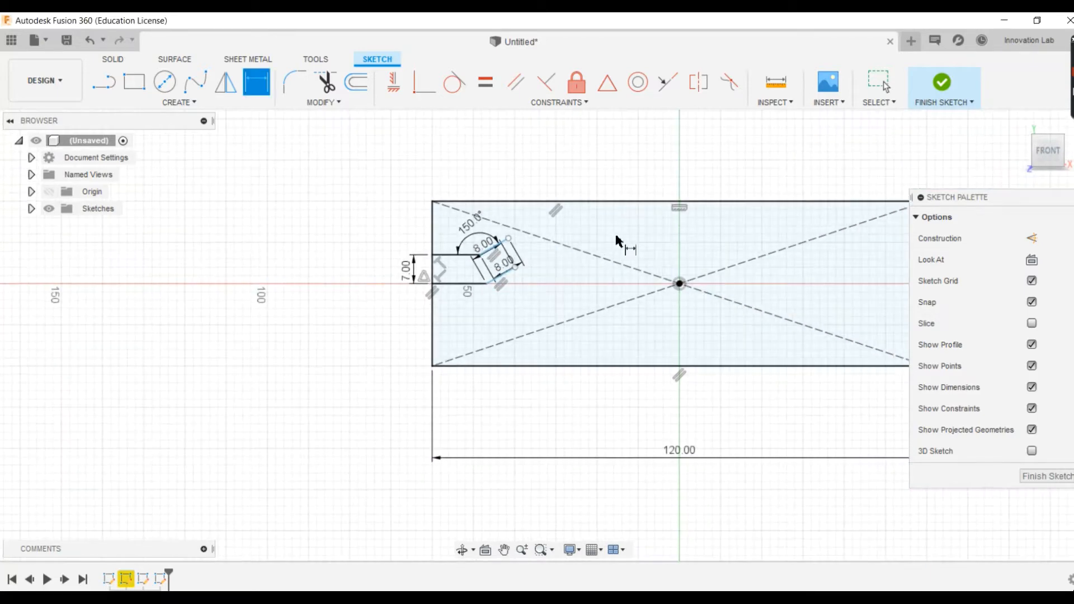
{"action": "scroll", "coordinate": [618, 239], "scroll_direction": "up", "scroll_amount": 2}
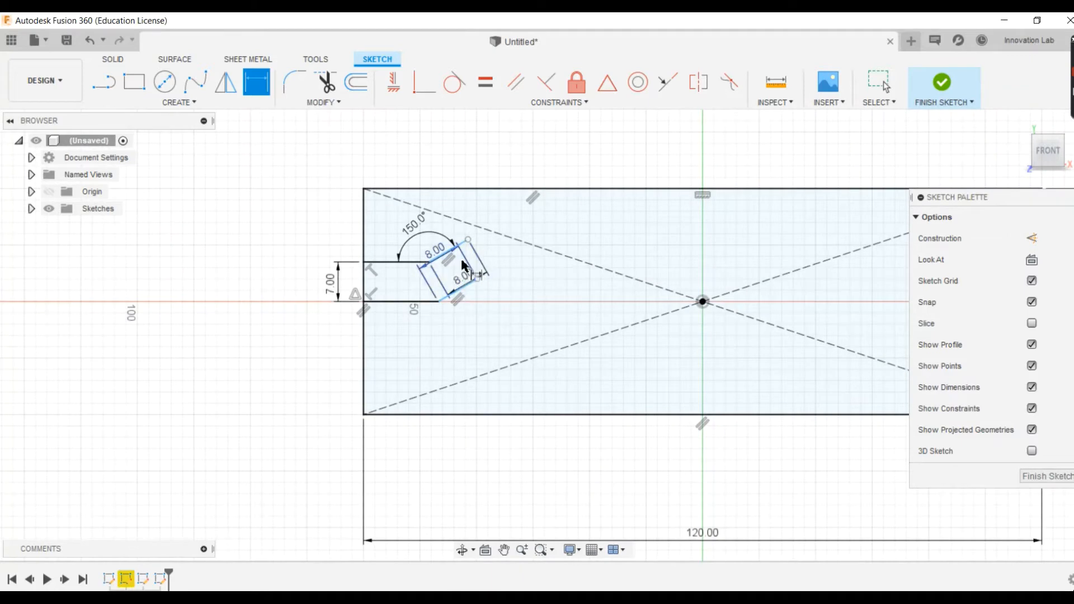
{"action": "scroll", "coordinate": [442, 261], "scroll_direction": "up", "scroll_amount": 3}
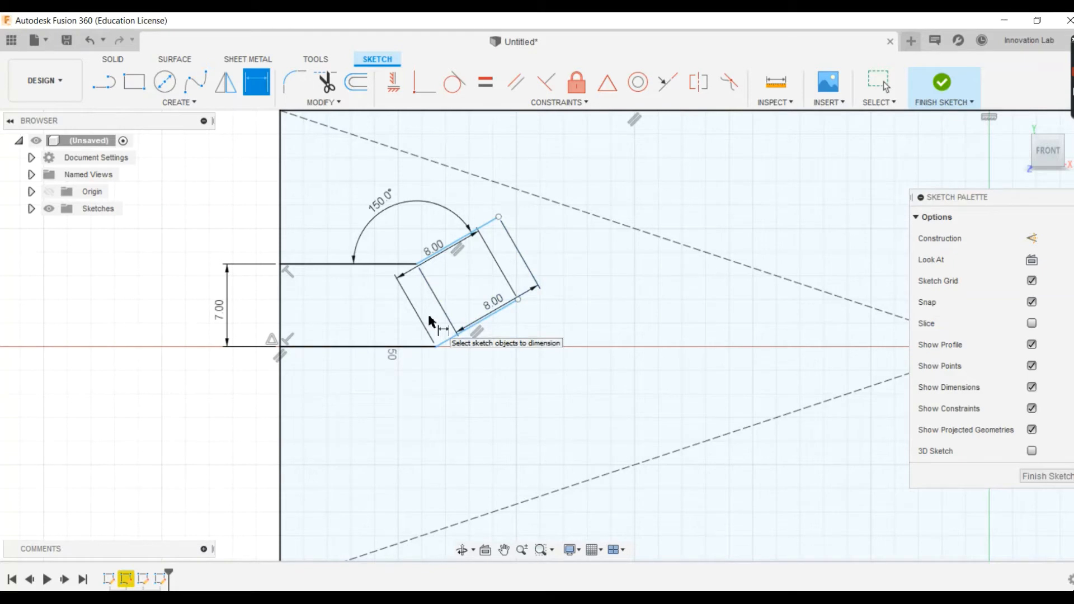
{"action": "scroll", "coordinate": [315, 272], "scroll_direction": "up", "scroll_amount": 2}
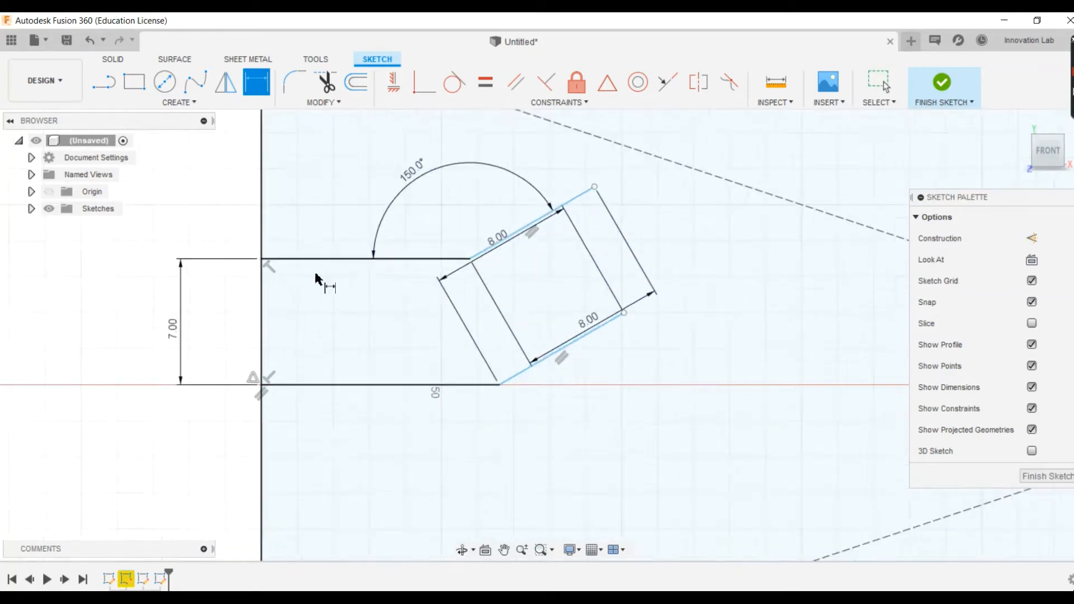
{"action": "scroll", "coordinate": [314, 269], "scroll_direction": "down", "scroll_amount": 5}
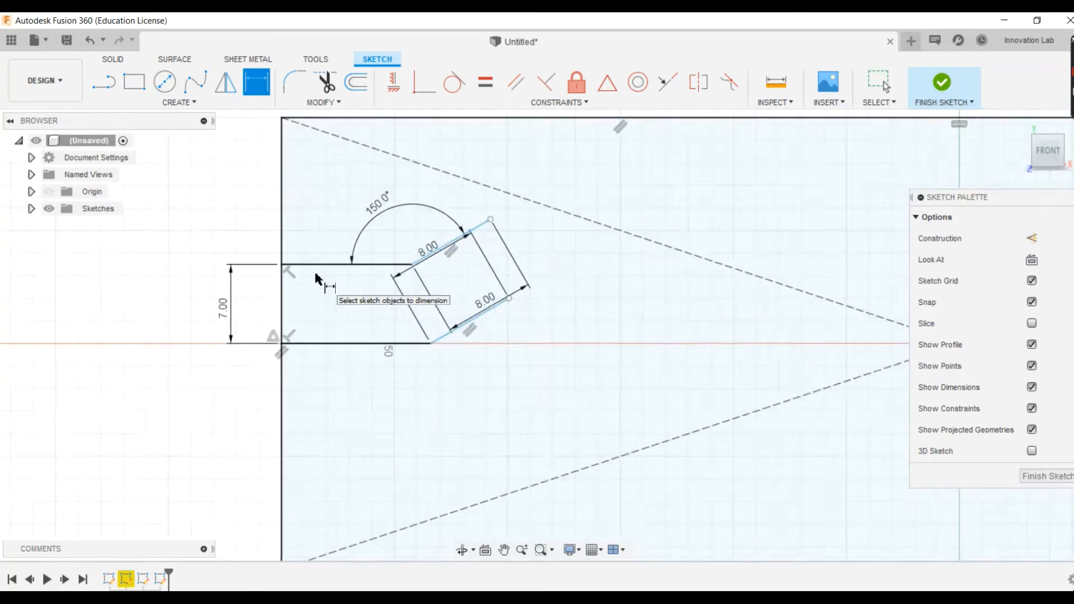
{"action": "left_click", "coordinate": [178, 103]}
{"action": "mouse_move", "coordinate": [167, 164]}
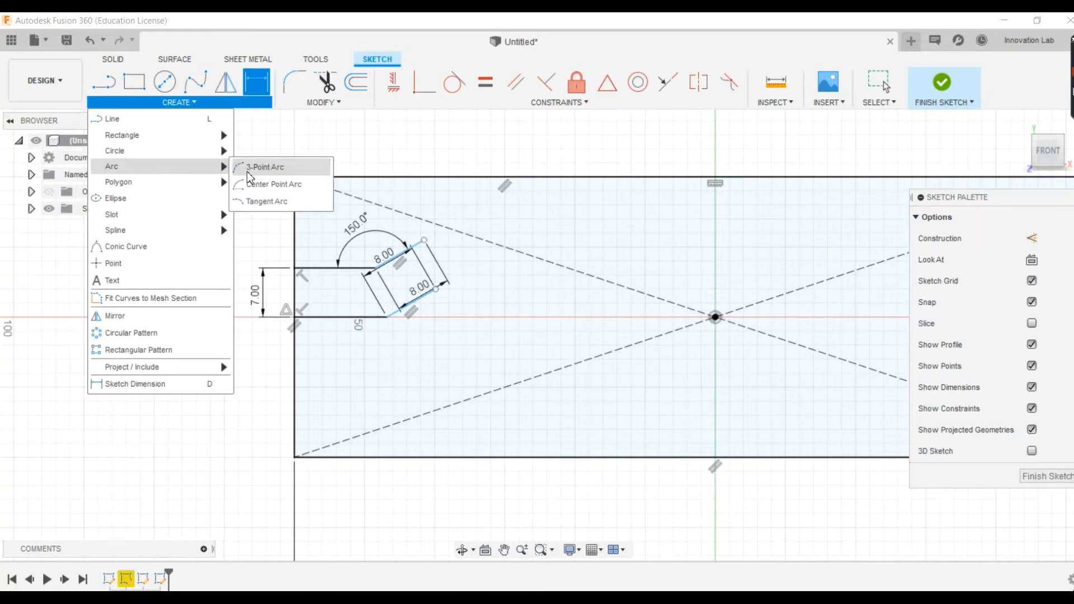
{"action": "left_click", "coordinate": [281, 171]}
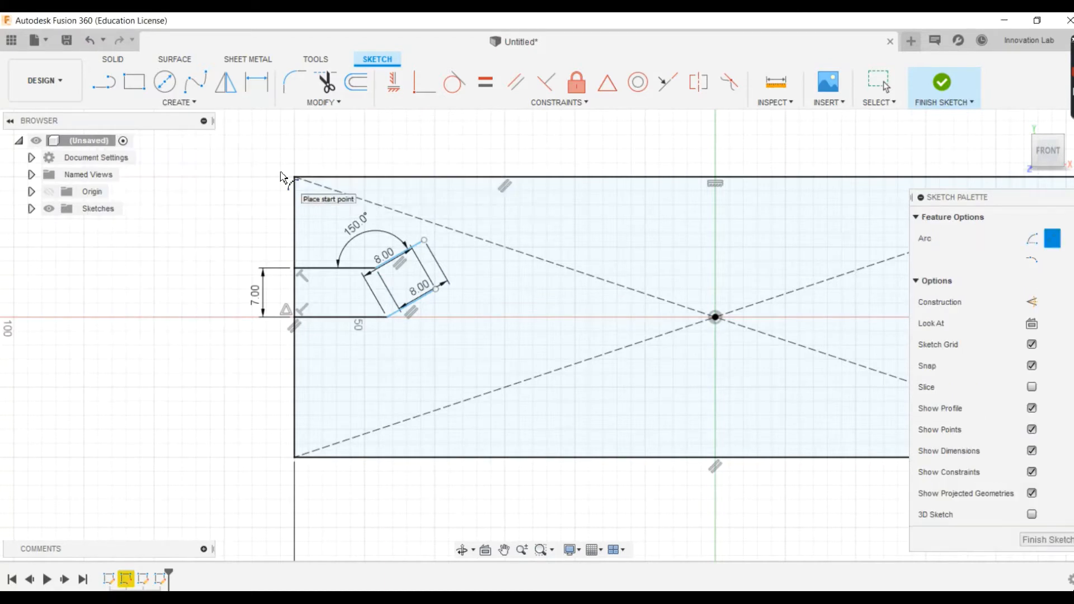
{"action": "left_click", "coordinate": [424, 241]}
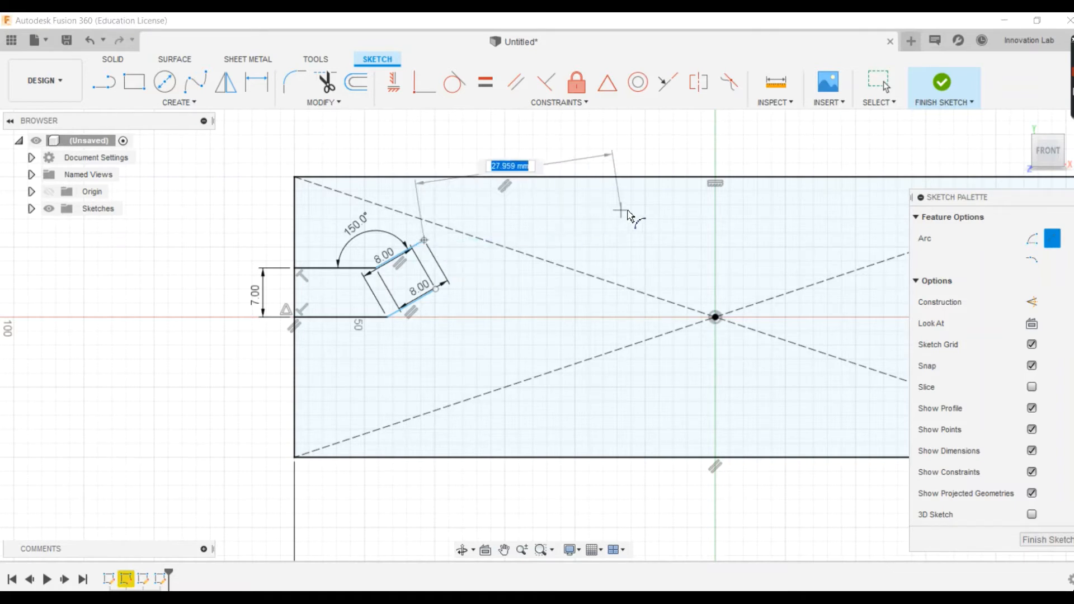
{"action": "left_click", "coordinate": [715, 177]}
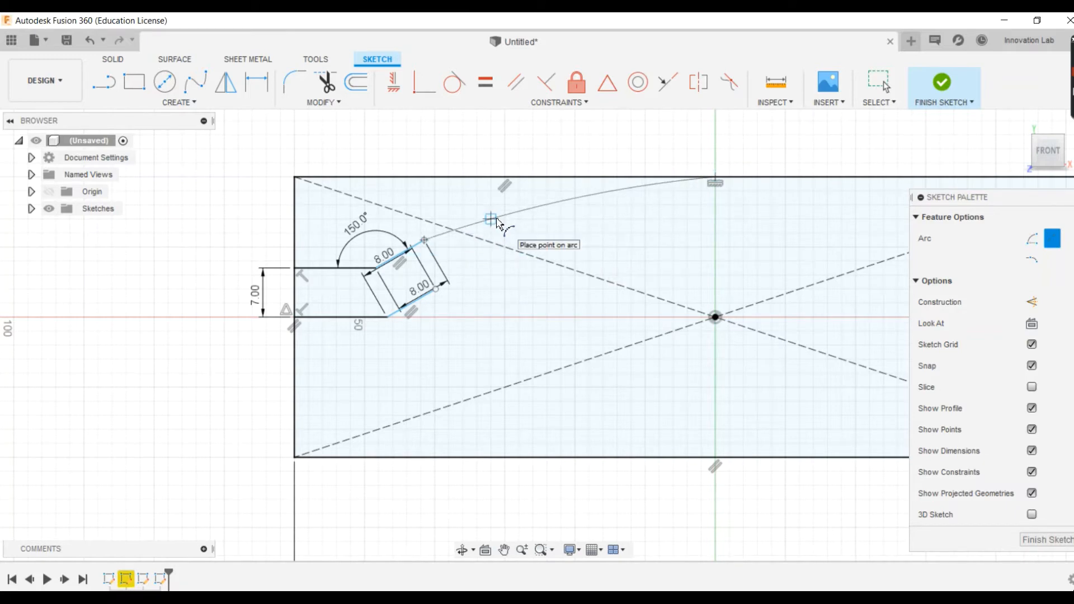
{"action": "left_click", "coordinate": [497, 221]}
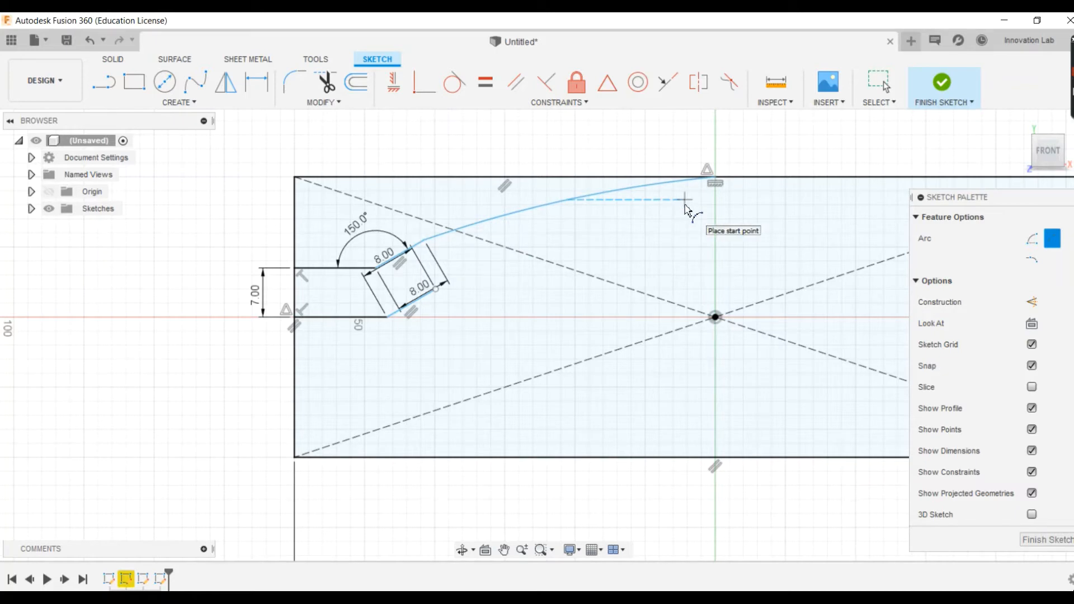
{"action": "key", "text": "Escape"}
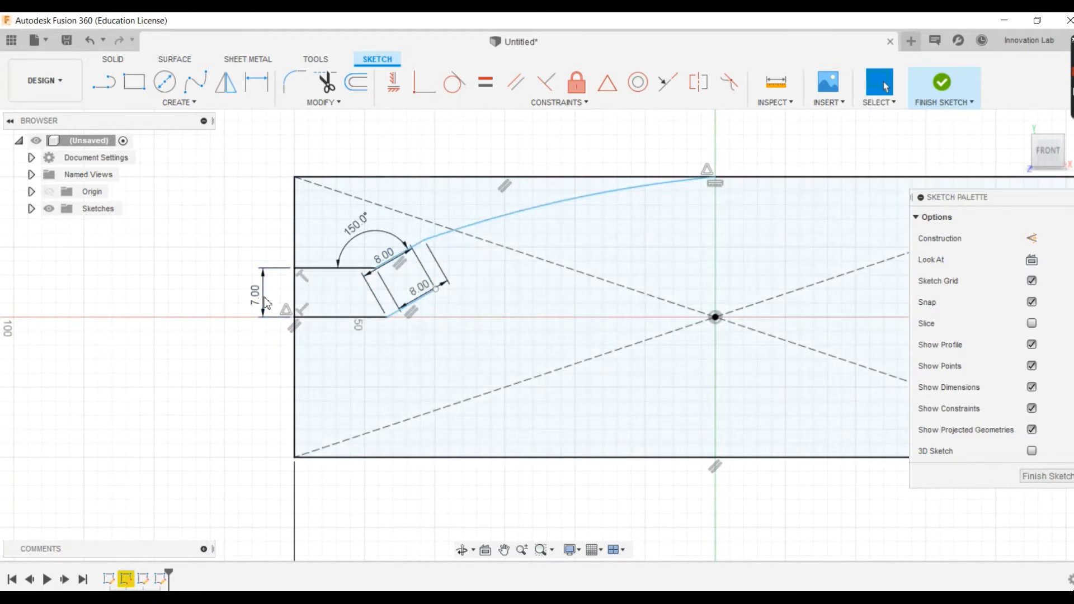
Step: Draw a 7 mm vertical line down from the midpoint of the rectangle's top edge
{"action": "left_click", "coordinate": [103, 82]}
{"action": "left_click", "coordinate": [716, 181]}
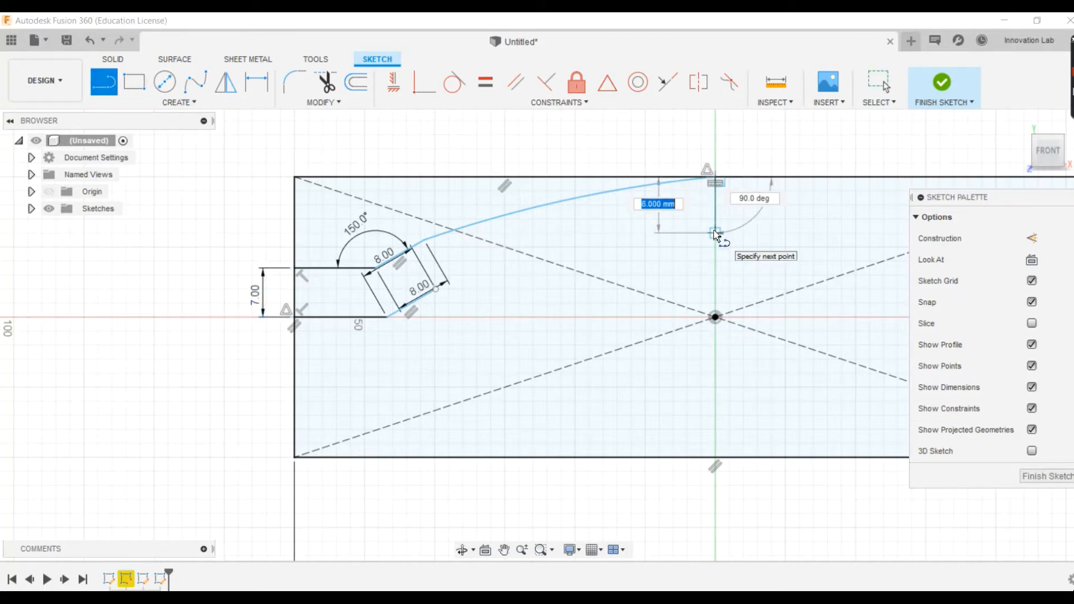
{"action": "type", "text": "7"}
{"action": "key", "text": "Return"}
{"action": "key", "text": "Escape"}
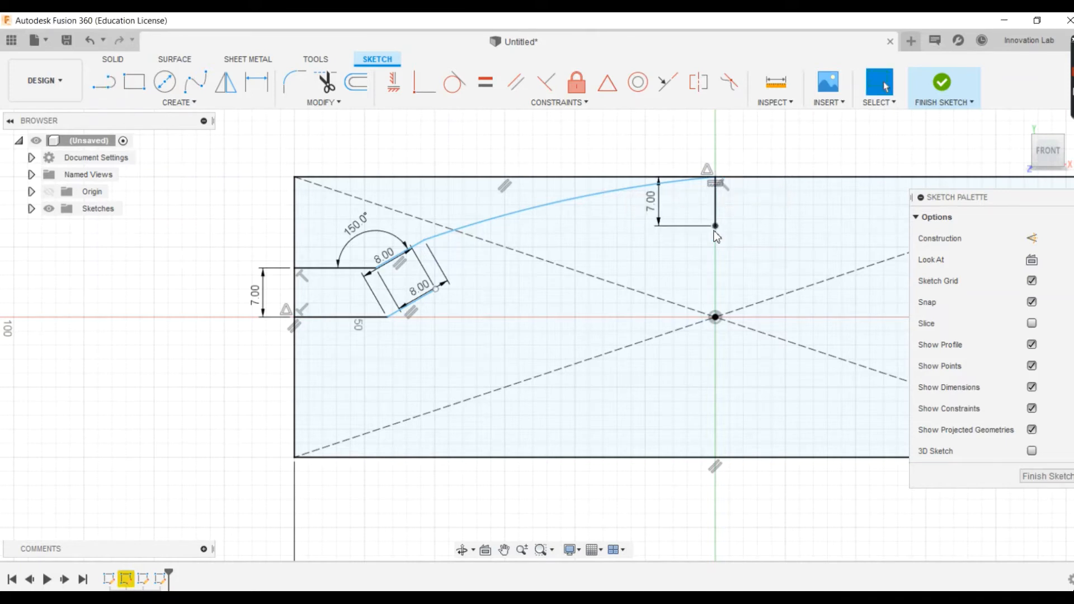
Step: Draw a 3-point arc from the free end of the lower angled line to the lower end of the 7 mm vertical line, roughly following the upper arc
{"action": "left_click", "coordinate": [193, 103]}
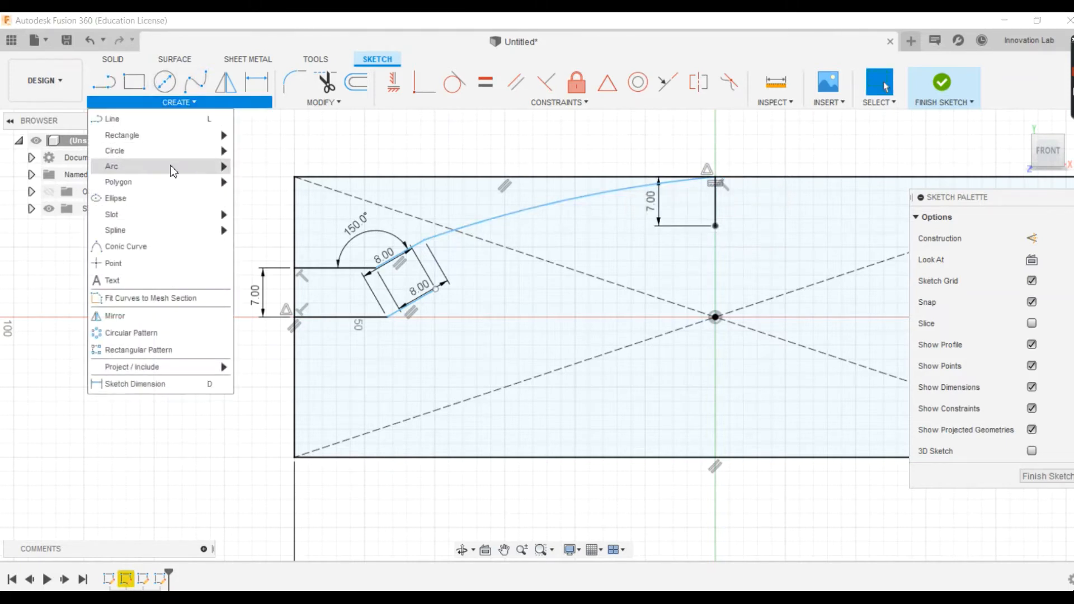
{"action": "mouse_move", "coordinate": [173, 168]}
{"action": "left_click", "coordinate": [263, 200]}
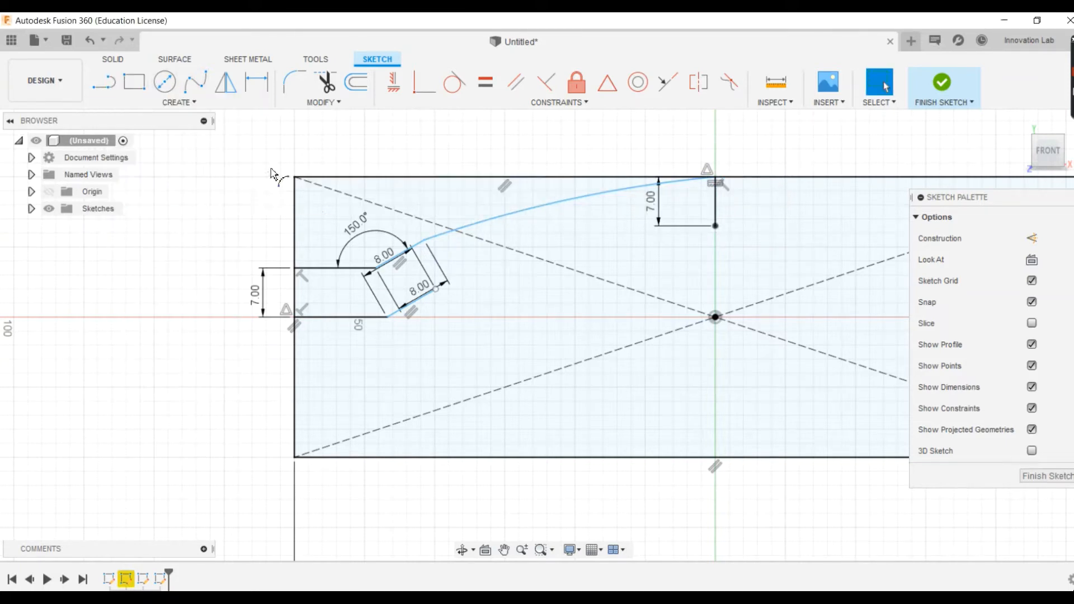
{"action": "left_click", "coordinate": [436, 290]}
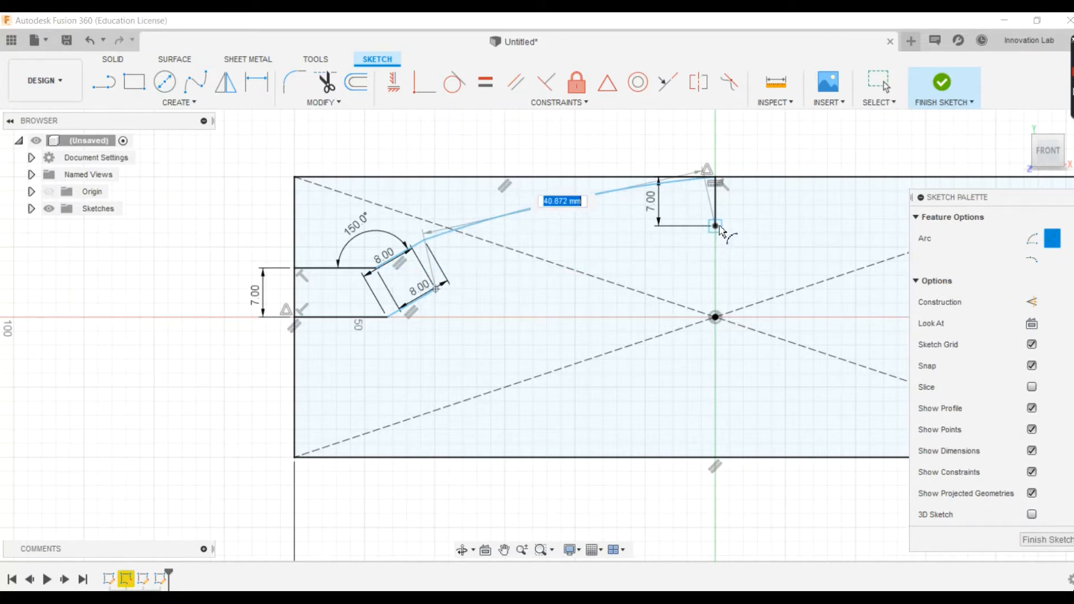
{"action": "left_click", "coordinate": [716, 226]}
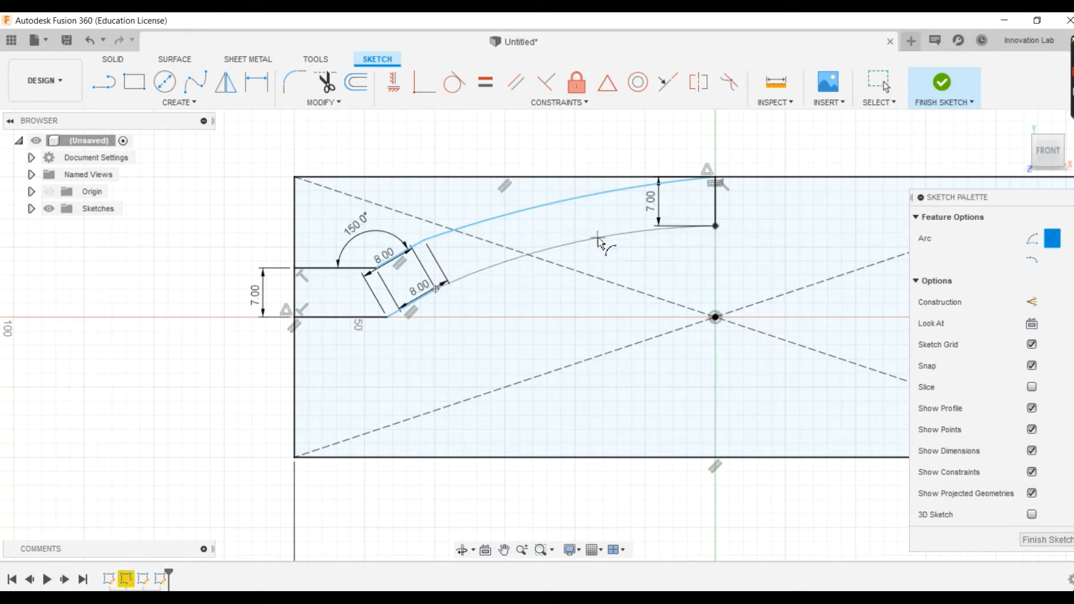
{"action": "left_click", "coordinate": [598, 241]}
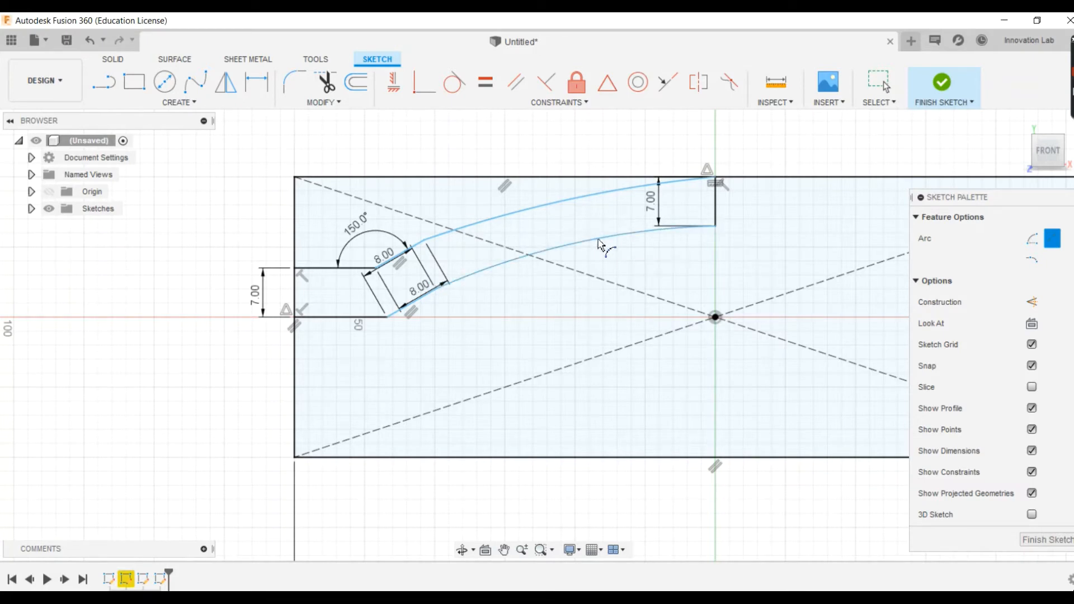
{"action": "key", "text": "Escape"}
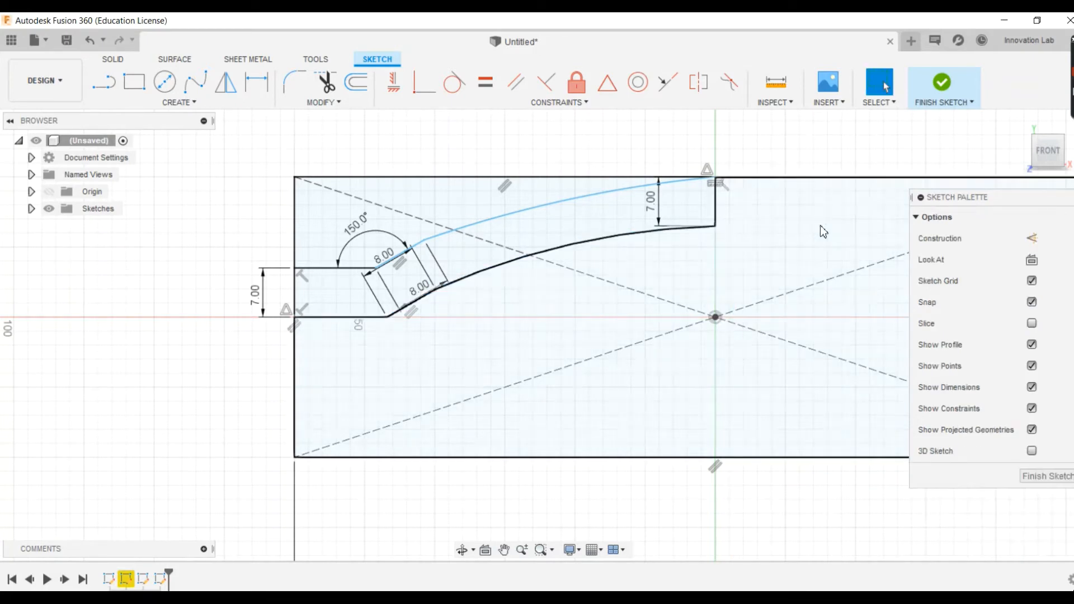
{"action": "left_click", "coordinate": [535, 246]}
{"action": "left_click", "coordinate": [556, 233]}
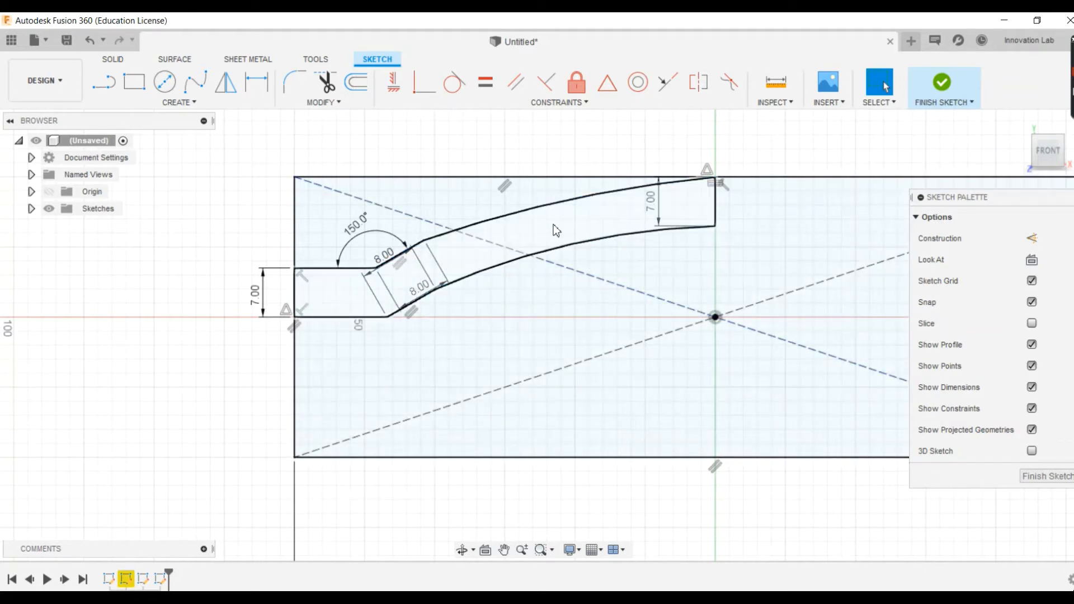
{"action": "scroll", "coordinate": [556, 233], "scroll_direction": "down", "scroll_amount": 3}
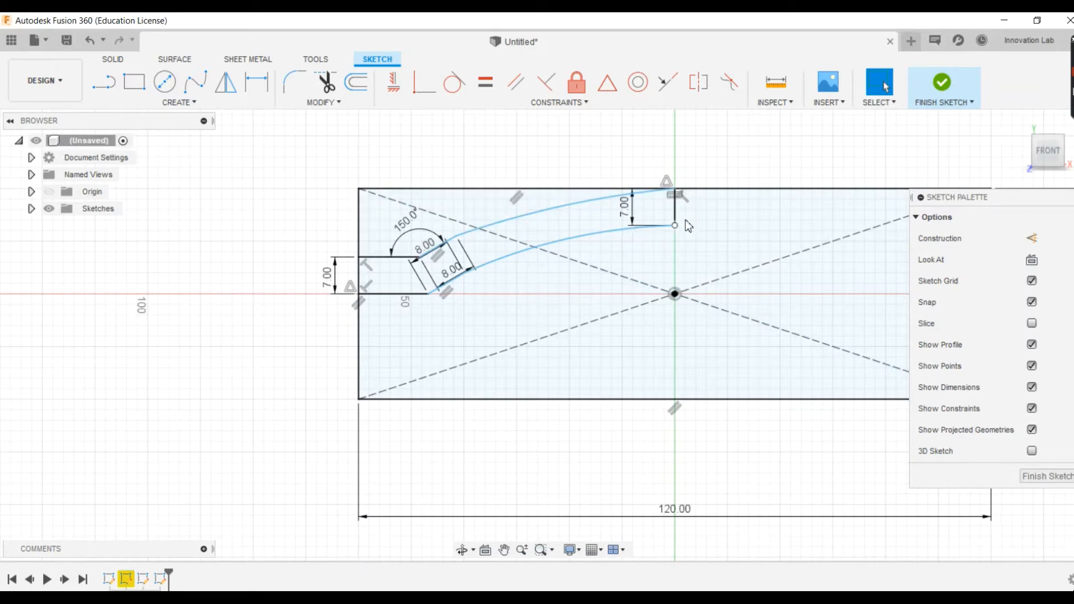
{"action": "scroll", "coordinate": [684, 221], "scroll_direction": "down", "scroll_amount": 2}
{"action": "scroll", "coordinate": [684, 218], "scroll_direction": "up", "scroll_amount": 5}
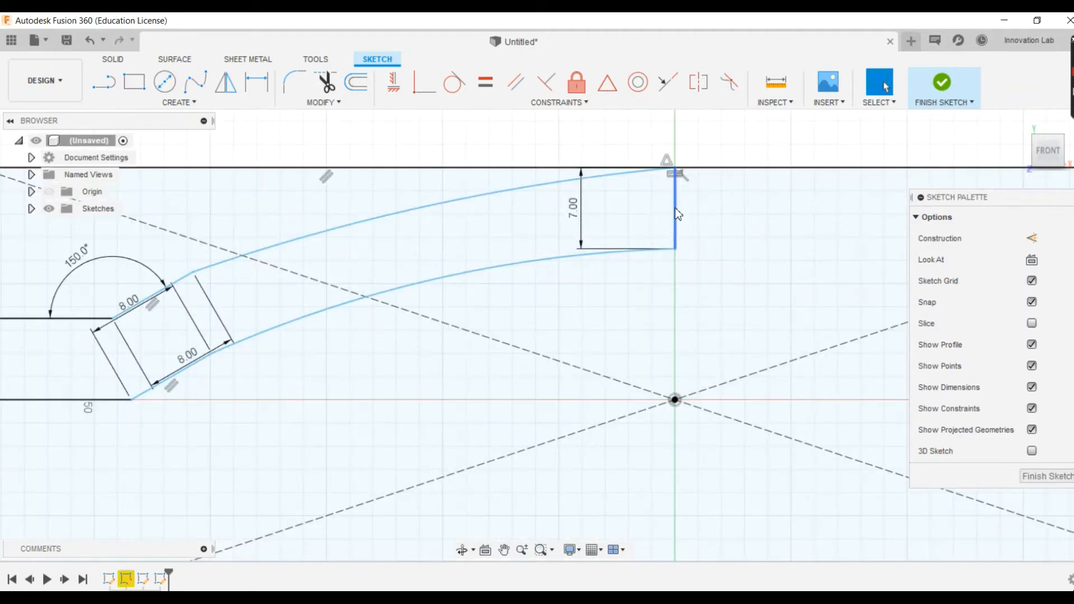
Step: Delete the 7 mm vertical line joining the centre ends of the two arcs
{"action": "left_click", "coordinate": [676, 214]}
{"action": "key", "text": "Delete"}
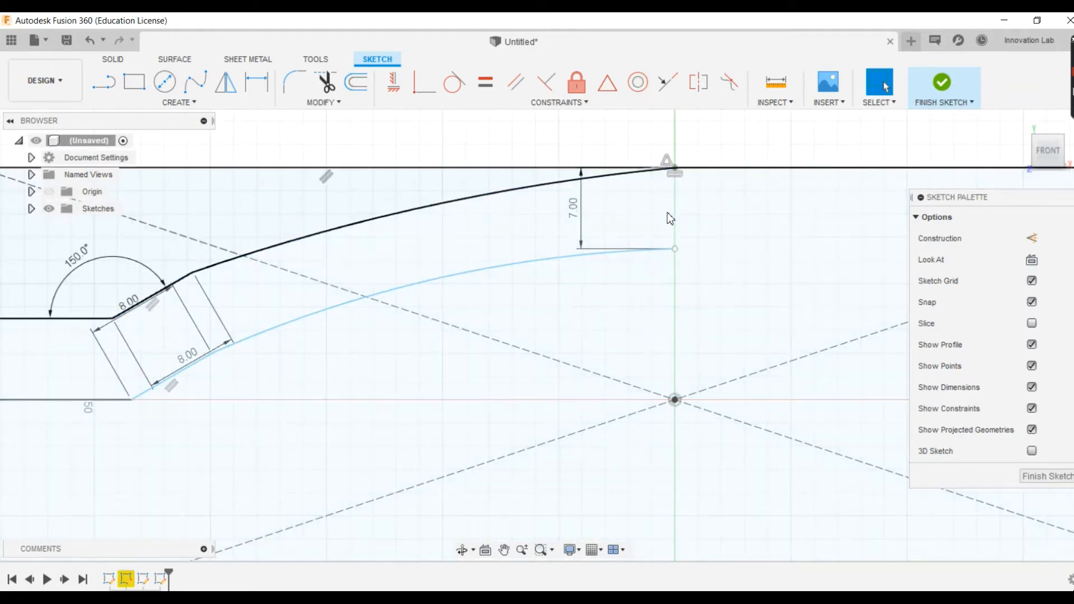
Step: Draw a vertical line about 58 mm long through the rectangle's centre, extending past both long edges, and convert it to construction
{"action": "scroll", "coordinate": [670, 218], "scroll_direction": "down", "scroll_amount": 3}
{"action": "scroll", "coordinate": [671, 218], "scroll_direction": "up", "scroll_amount": 1}
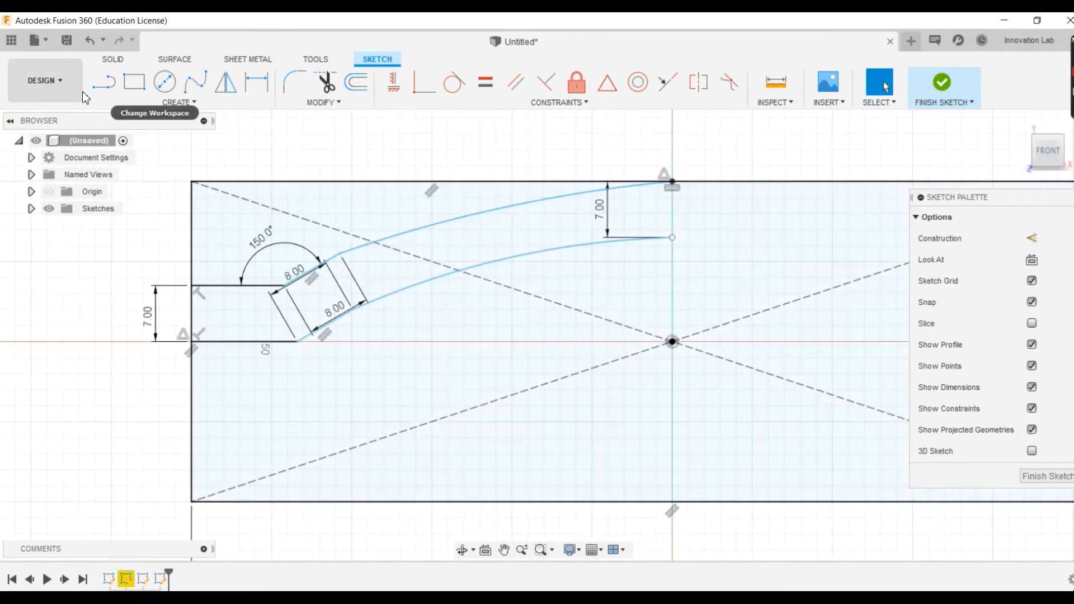
{"action": "left_click", "coordinate": [104, 83]}
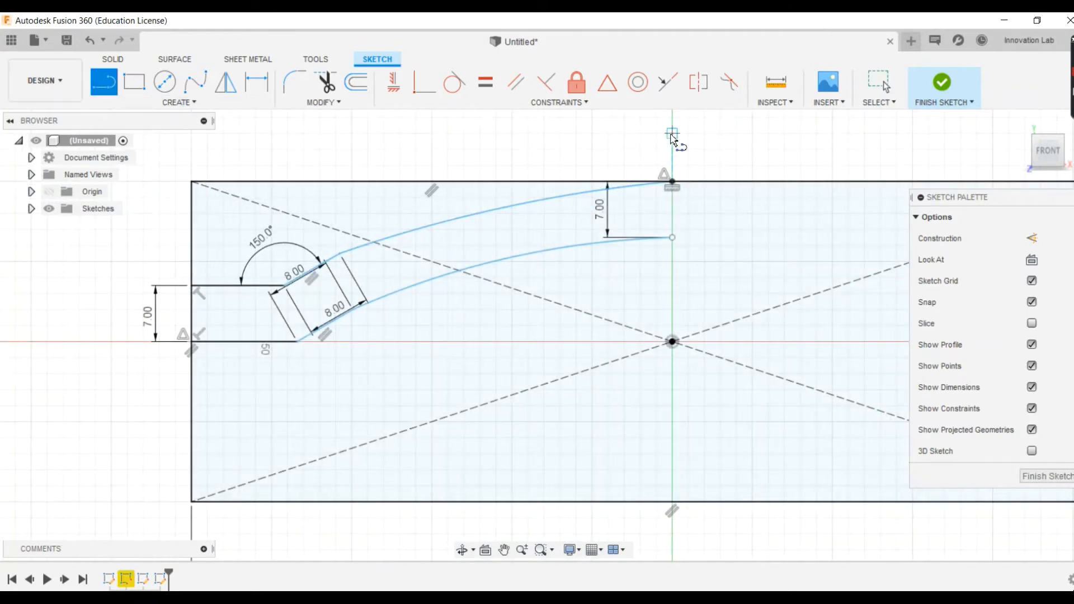
{"action": "left_click", "coordinate": [672, 182]}
{"action": "scroll", "coordinate": [678, 271], "scroll_direction": "up", "scroll_amount": 3}
{"action": "scroll", "coordinate": [677, 400], "scroll_direction": "down", "scroll_amount": 5}
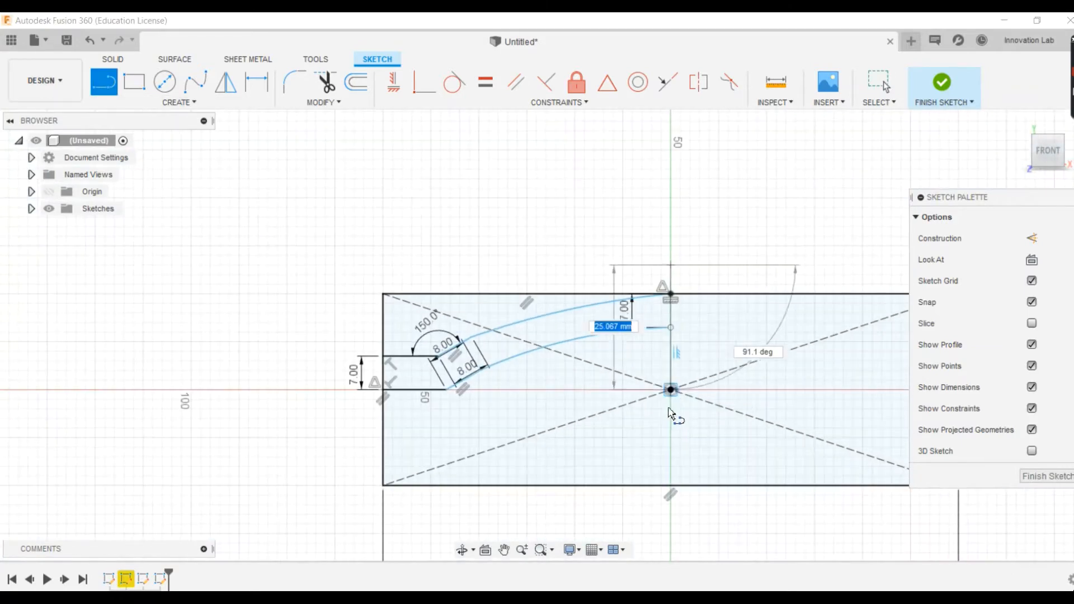
{"action": "left_click", "coordinate": [670, 542]}
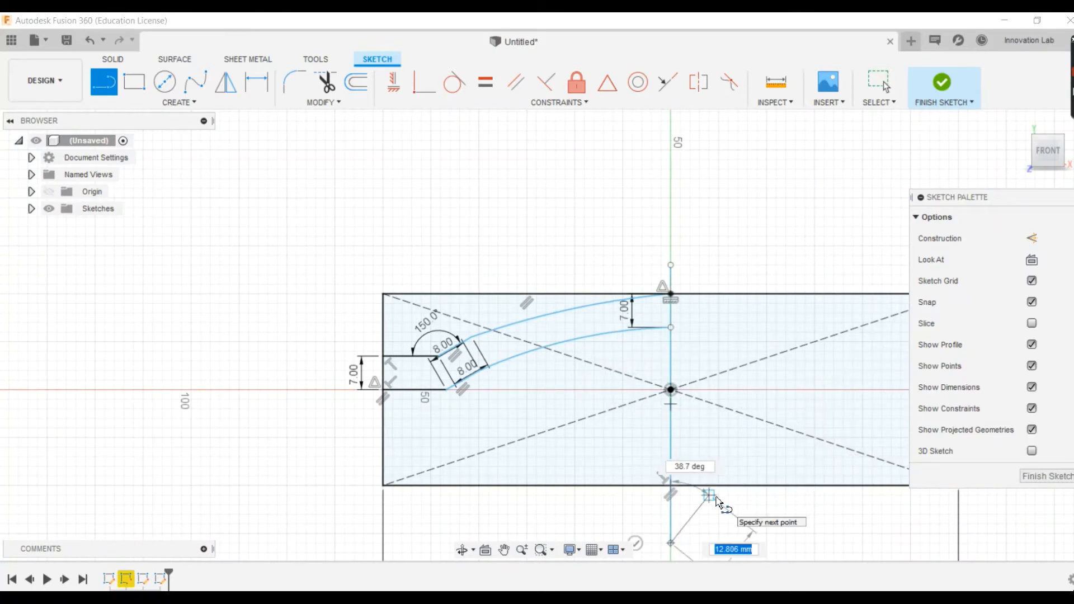
{"action": "key", "text": "Escape"}
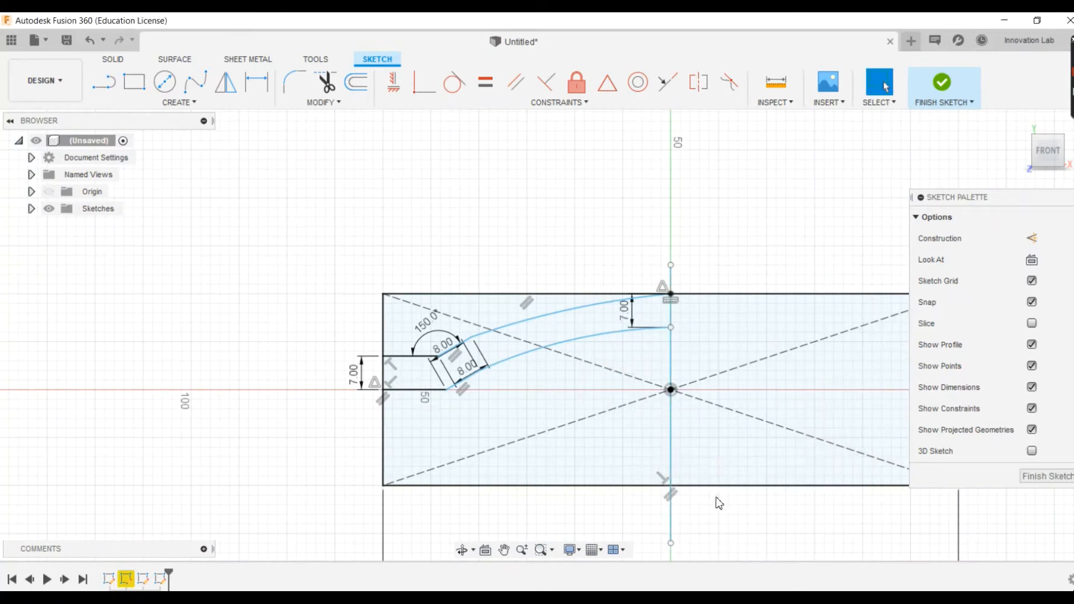
{"action": "right_click", "coordinate": [672, 511]}
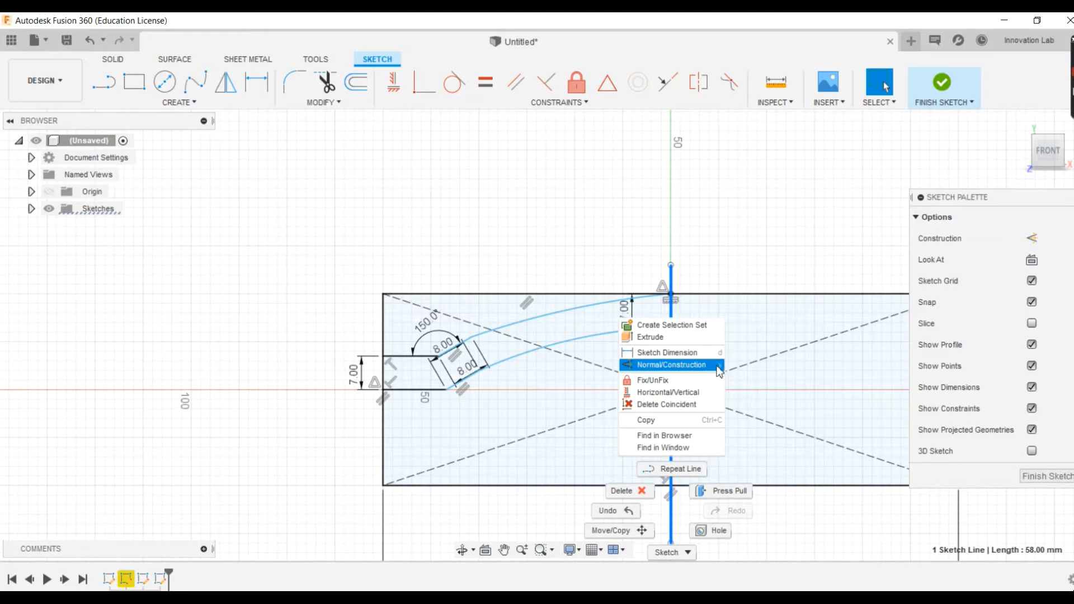
{"action": "left_click", "coordinate": [686, 371]}
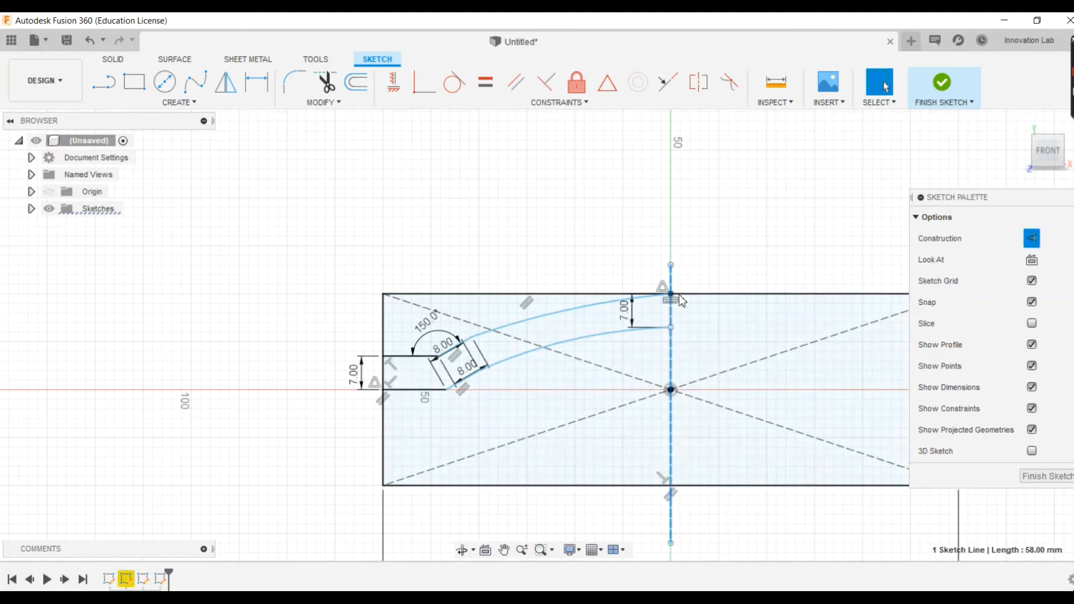
Step: Mirror the two horizontal lines, two 8 mm angled lines and two arcs about the vertical construction line
{"action": "scroll", "coordinate": [681, 301], "scroll_direction": "down", "scroll_amount": 2}
{"action": "scroll", "coordinate": [678, 314], "scroll_direction": "up", "scroll_amount": 8}
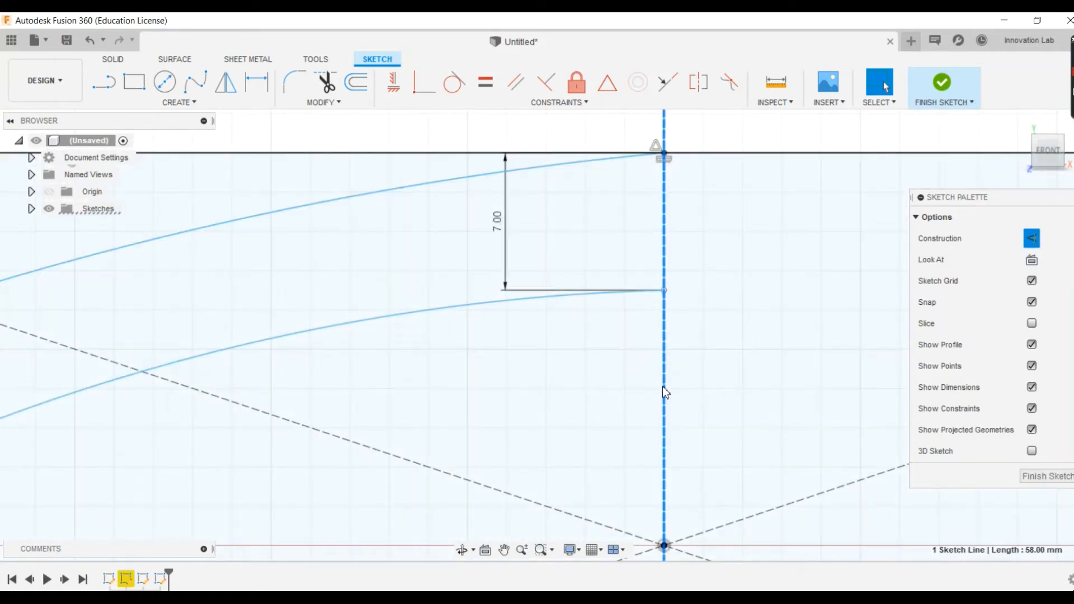
{"action": "scroll", "coordinate": [681, 287], "scroll_direction": "down", "scroll_amount": 3}
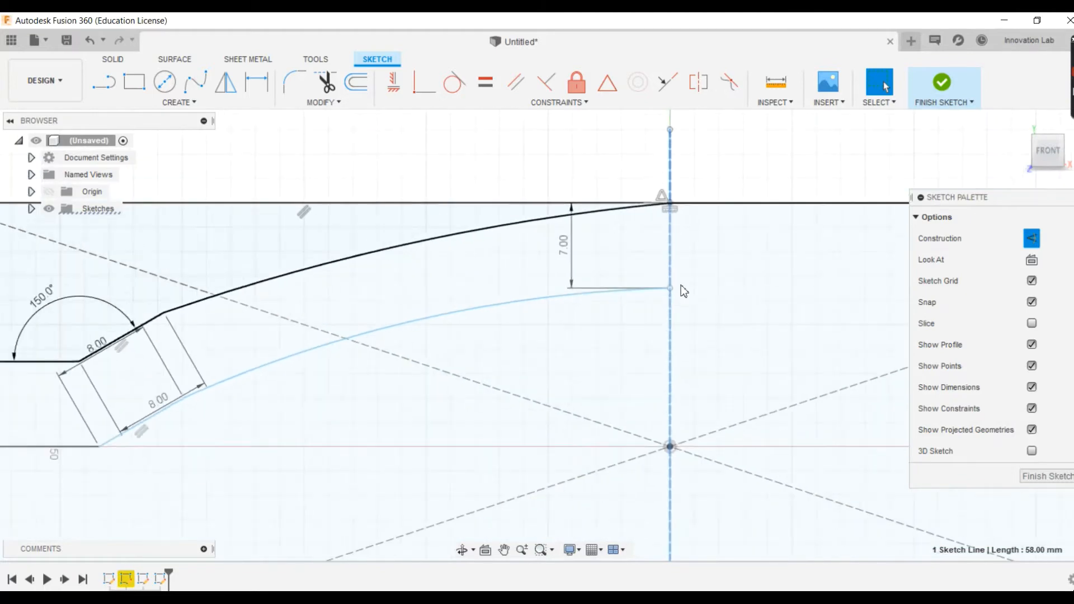
{"action": "scroll", "coordinate": [681, 287], "scroll_direction": "down", "scroll_amount": 3}
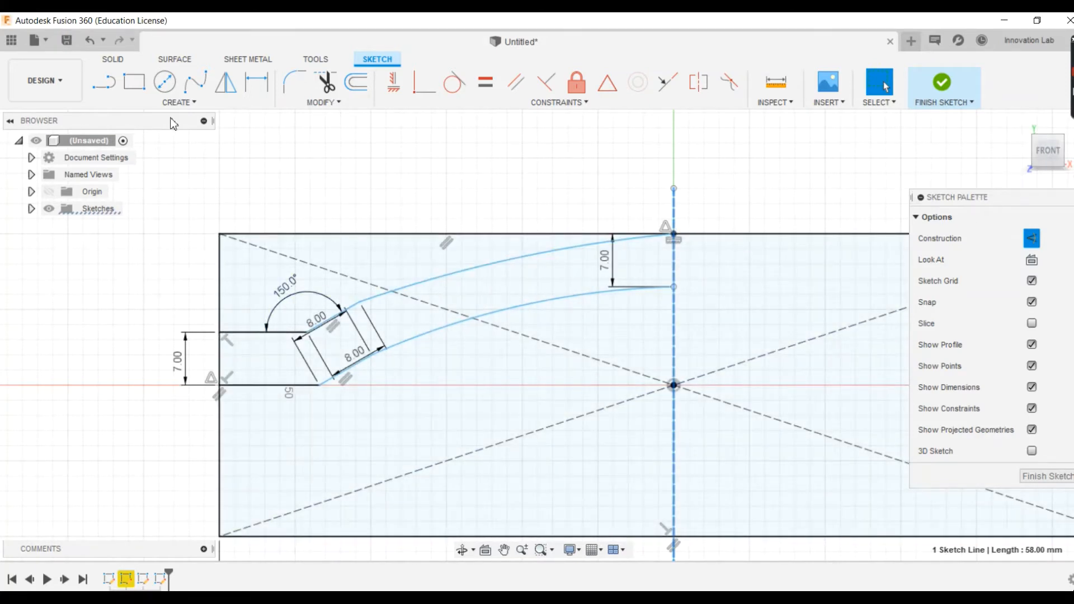
{"action": "left_click", "coordinate": [179, 103]}
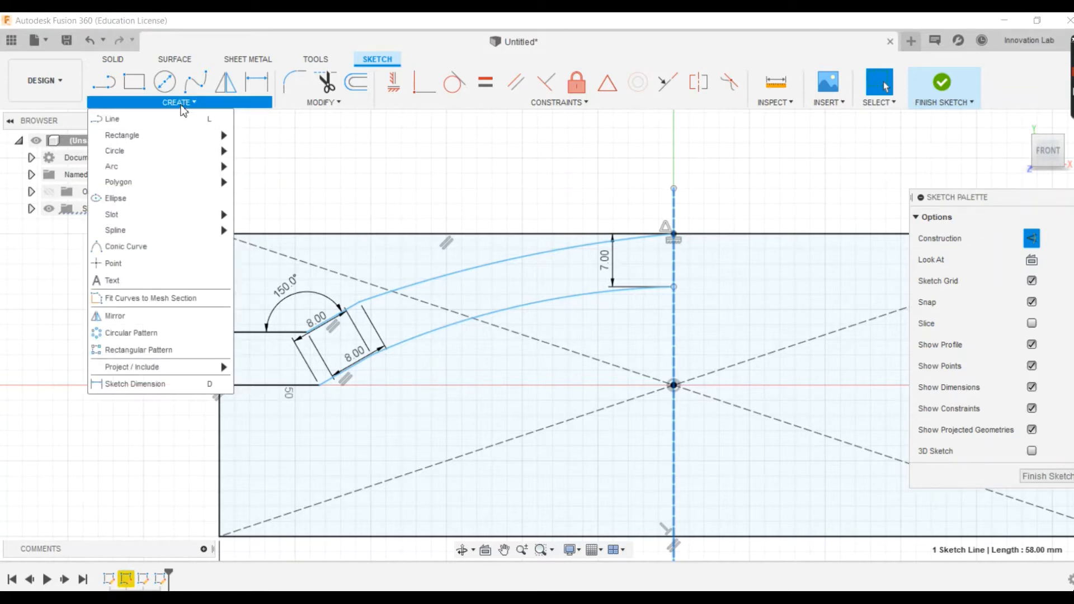
{"action": "left_click", "coordinate": [158, 318]}
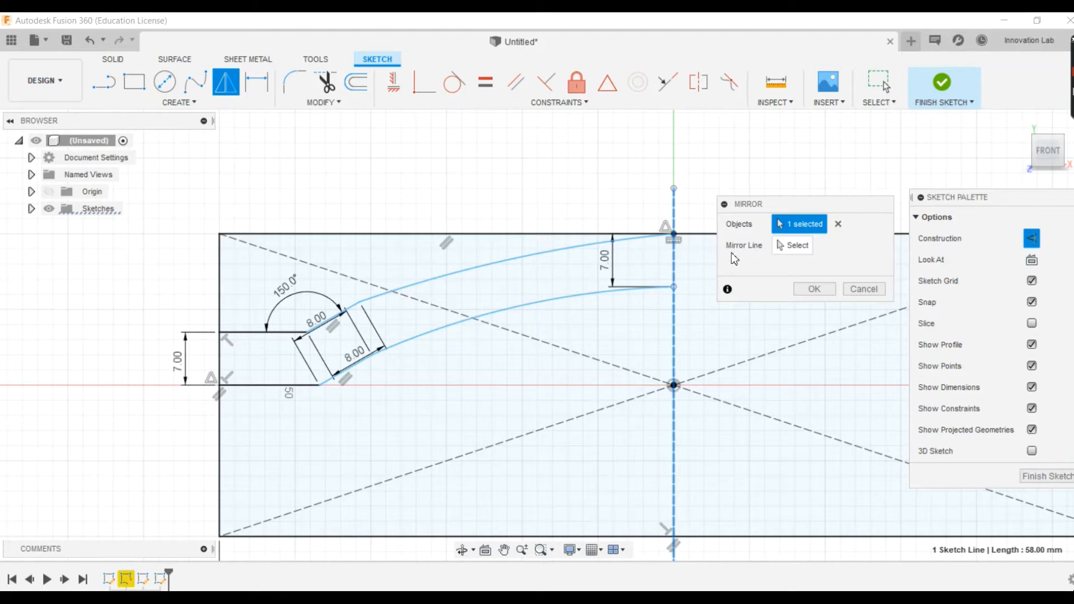
{"action": "left_click", "coordinate": [838, 223]}
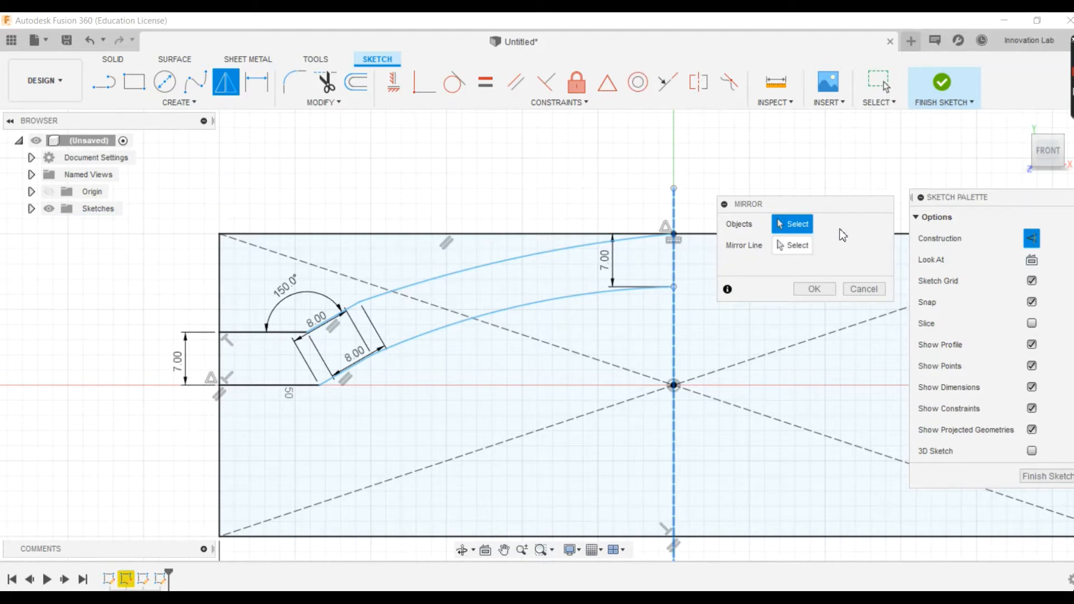
{"action": "left_click", "coordinate": [528, 257]}
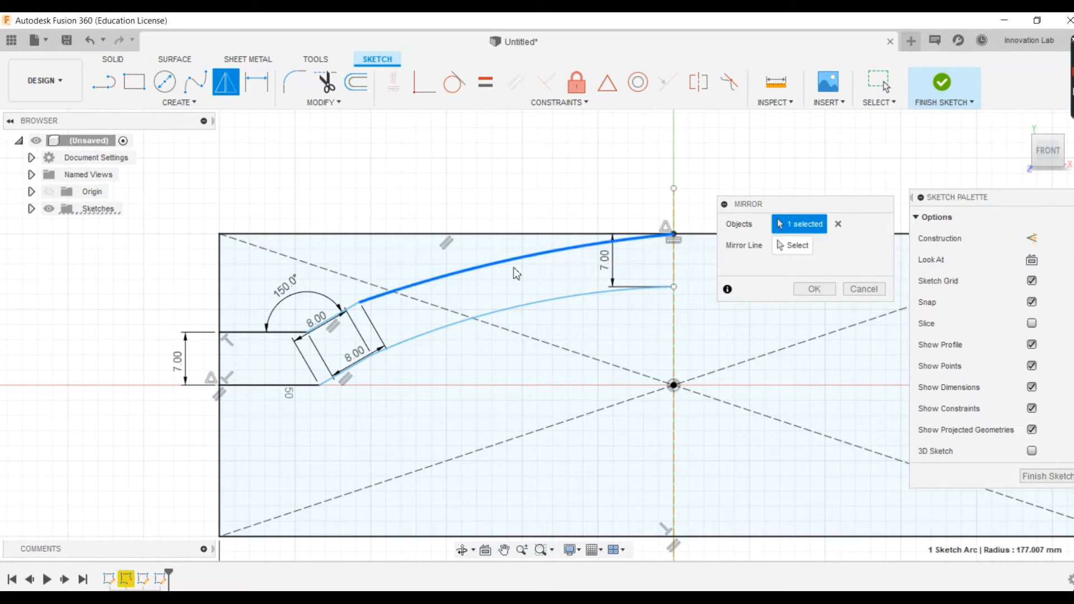
{"action": "left_click", "coordinate": [340, 317]}
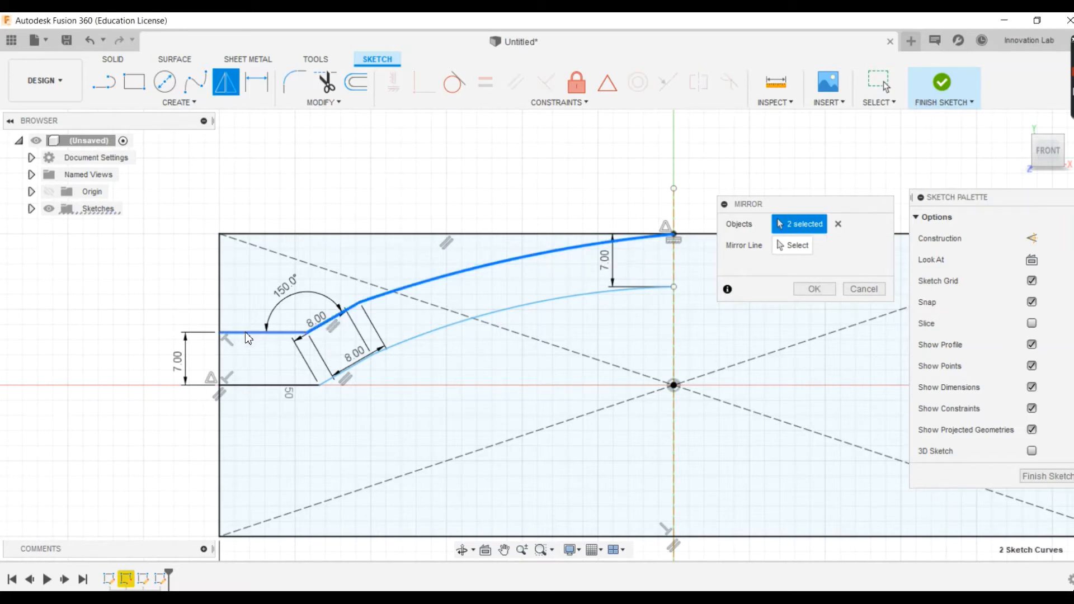
{"action": "left_click", "coordinate": [247, 334]}
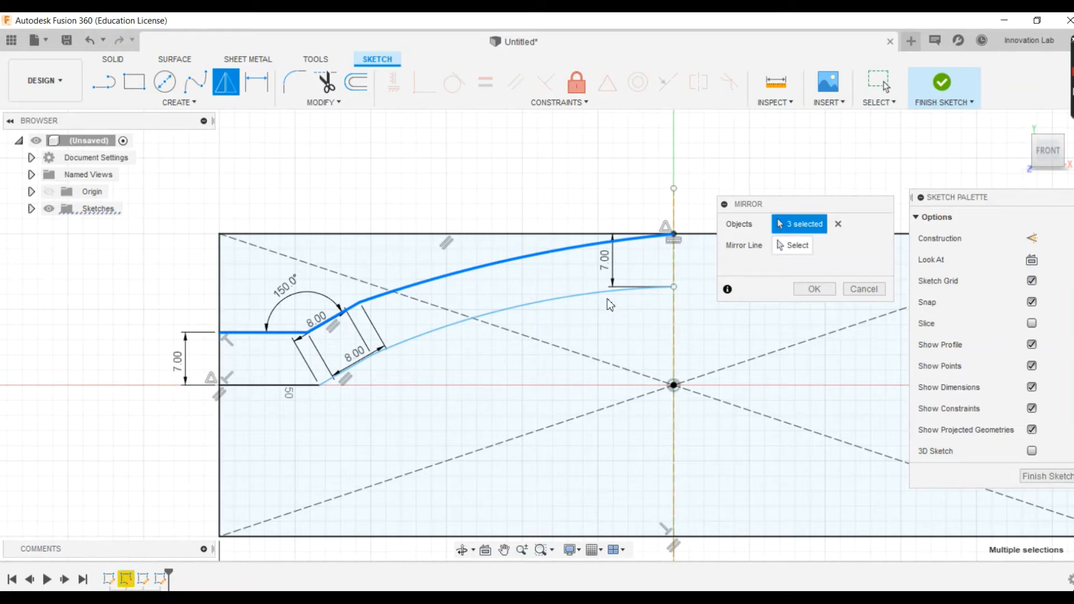
{"action": "left_click", "coordinate": [273, 385]}
{"action": "left_click", "coordinate": [532, 303]}
{"action": "left_click", "coordinate": [532, 303]}
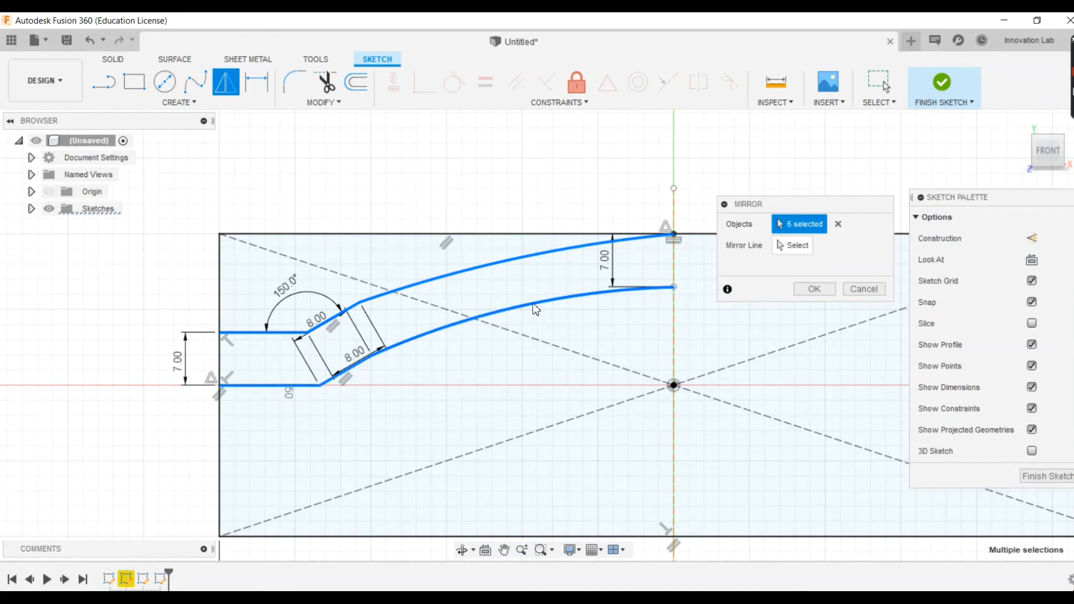
{"action": "left_click", "coordinate": [801, 252]}
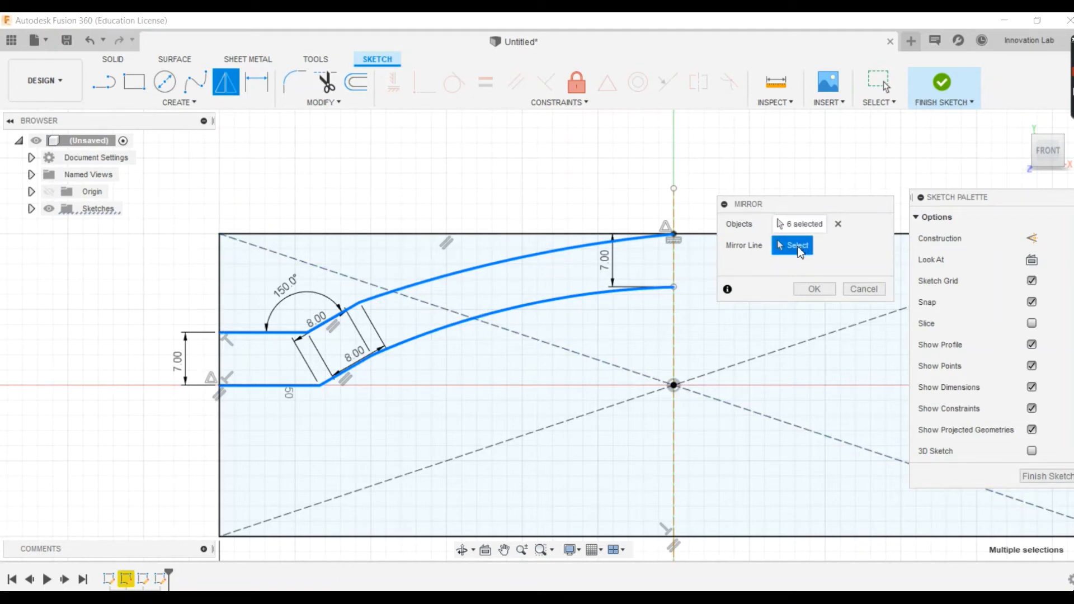
{"action": "left_click", "coordinate": [674, 327]}
{"action": "scroll", "coordinate": [437, 335], "scroll_direction": "down", "scroll_amount": 5}
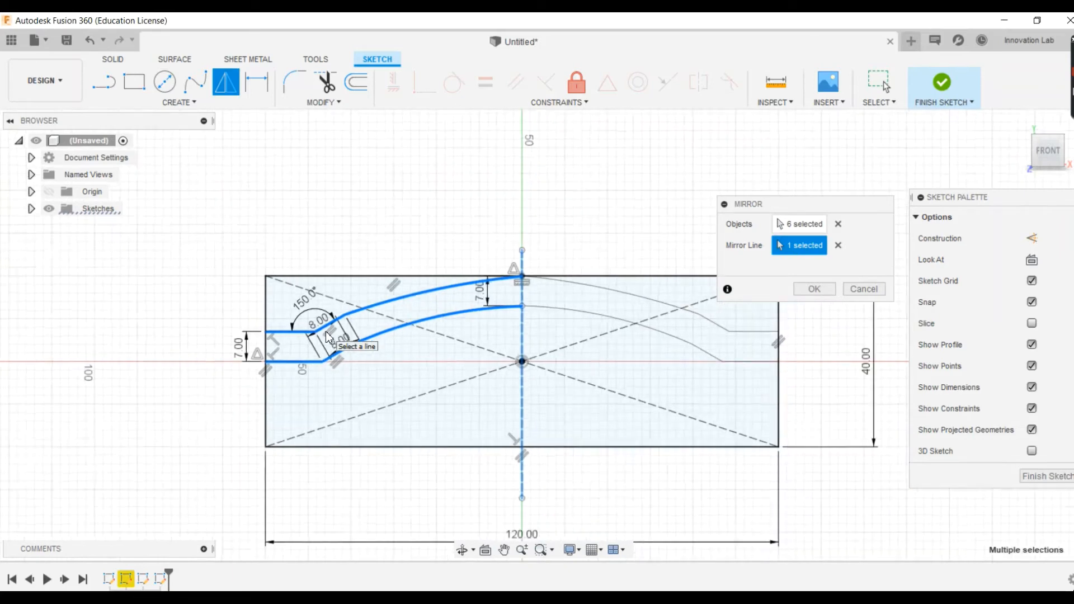
{"action": "scroll", "coordinate": [629, 336], "scroll_direction": "up", "scroll_amount": 2}
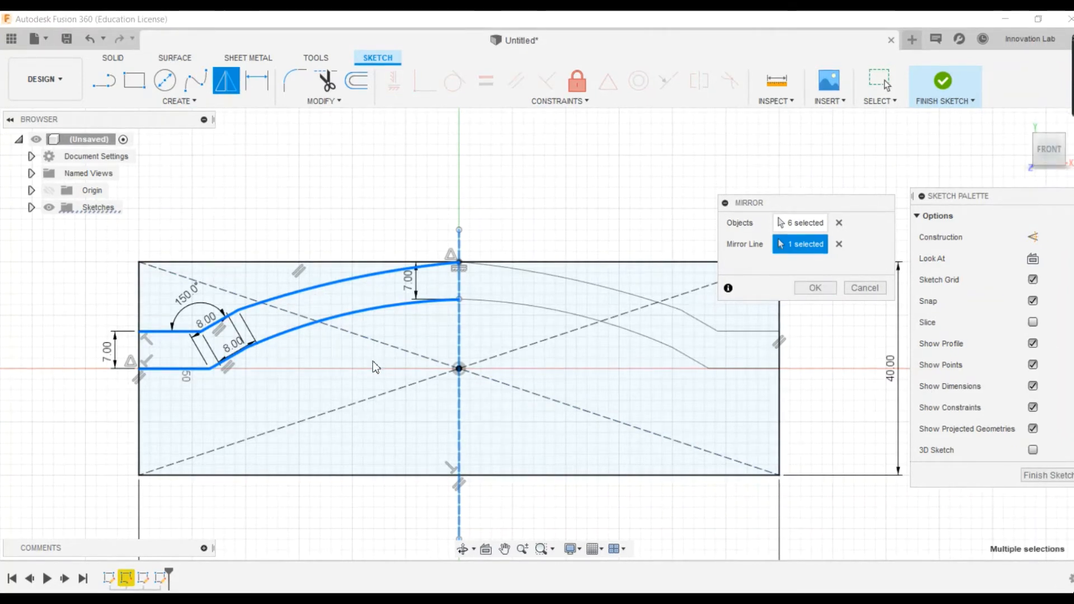
{"action": "left_click", "coordinate": [815, 289]}
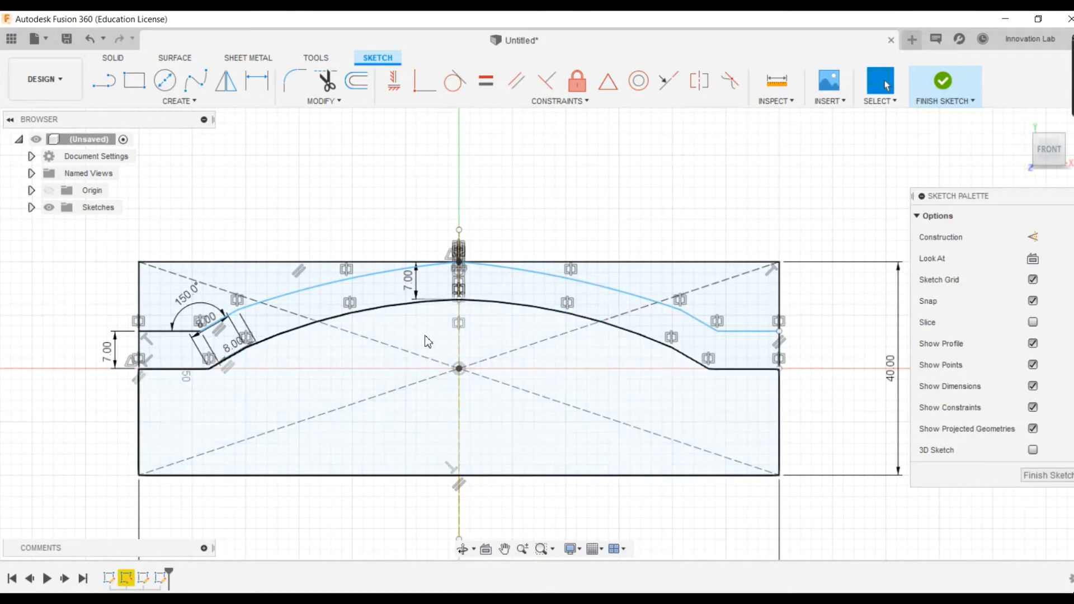
Step: Trim away the rectangle's edges outside the arched profile, keeping the short vertical segments that close its two ends
{"action": "left_click", "coordinate": [328, 89]}
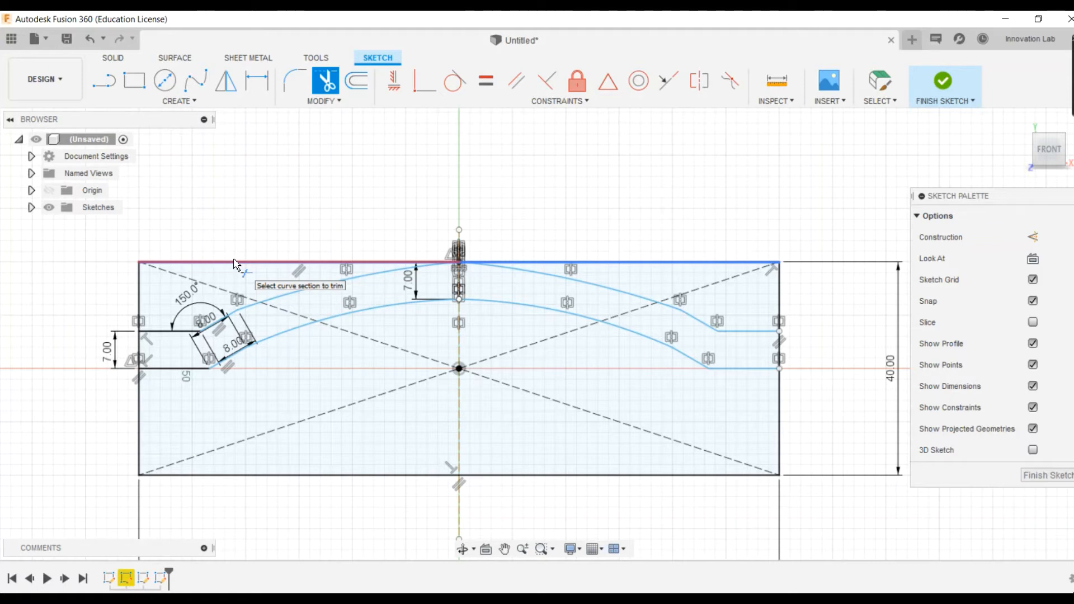
{"action": "left_click", "coordinate": [233, 263]}
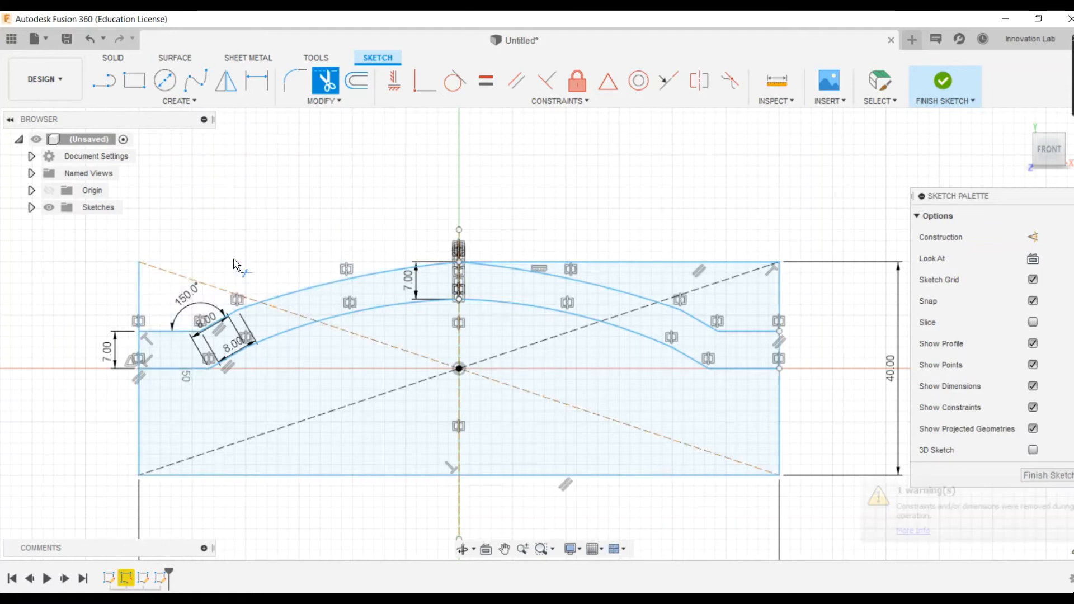
{"action": "left_click", "coordinate": [139, 293]}
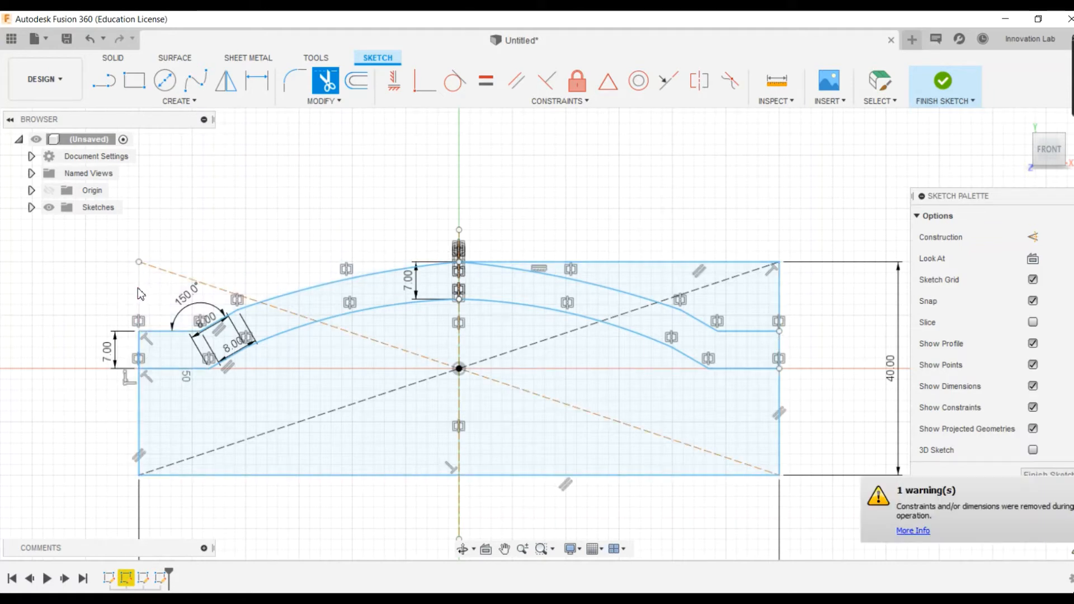
{"action": "left_click", "coordinate": [140, 419]}
{"action": "left_click", "coordinate": [354, 476]}
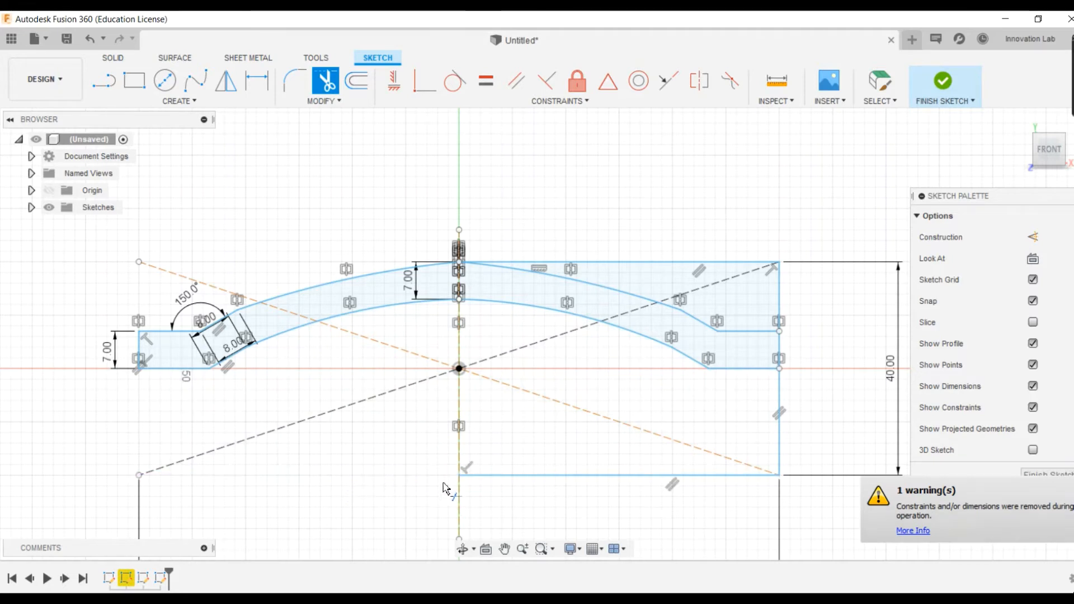
{"action": "left_click", "coordinate": [624, 476]}
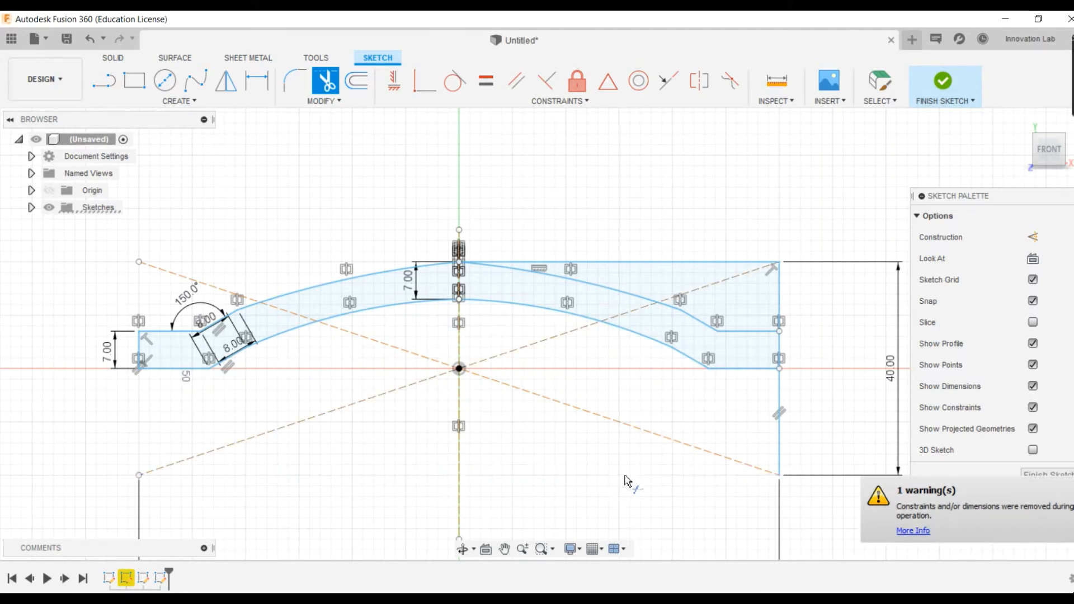
{"action": "left_click", "coordinate": [779, 414]}
{"action": "left_click", "coordinate": [779, 298]}
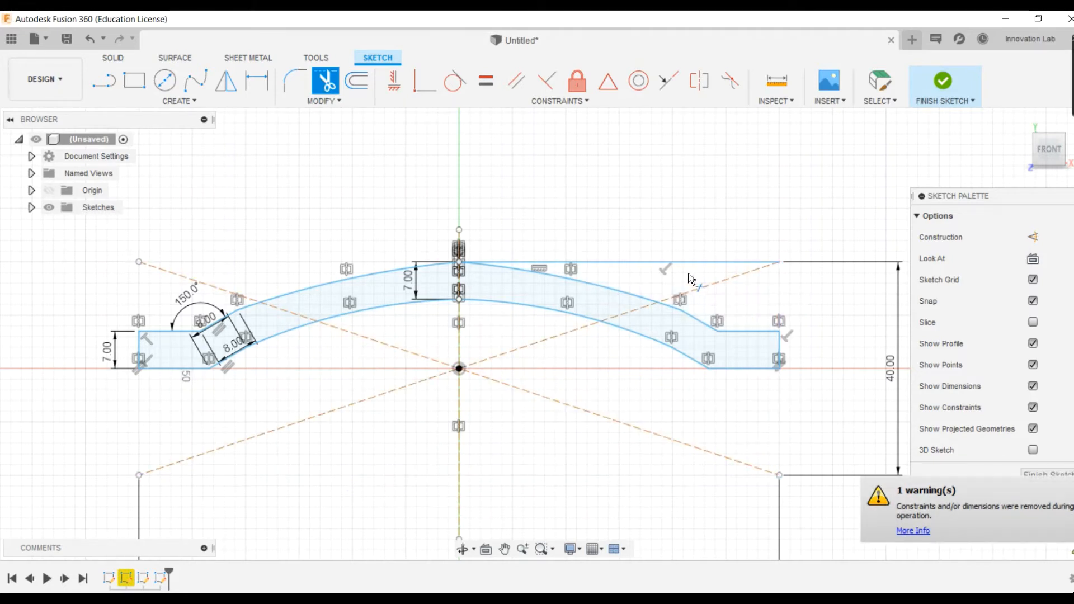
{"action": "left_click", "coordinate": [688, 262]}
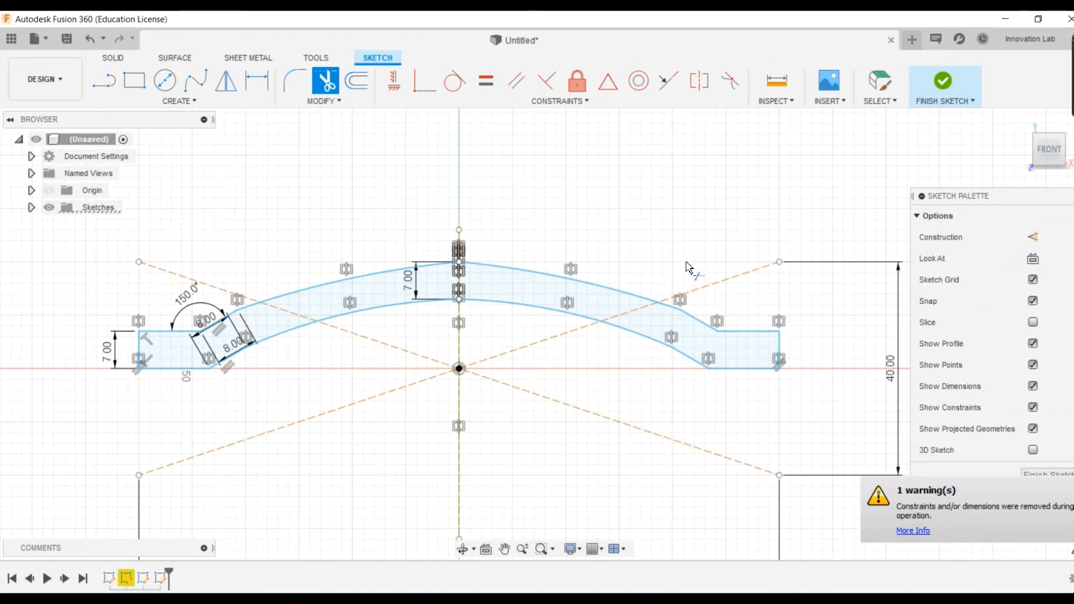
{"action": "key", "text": "Escape"}
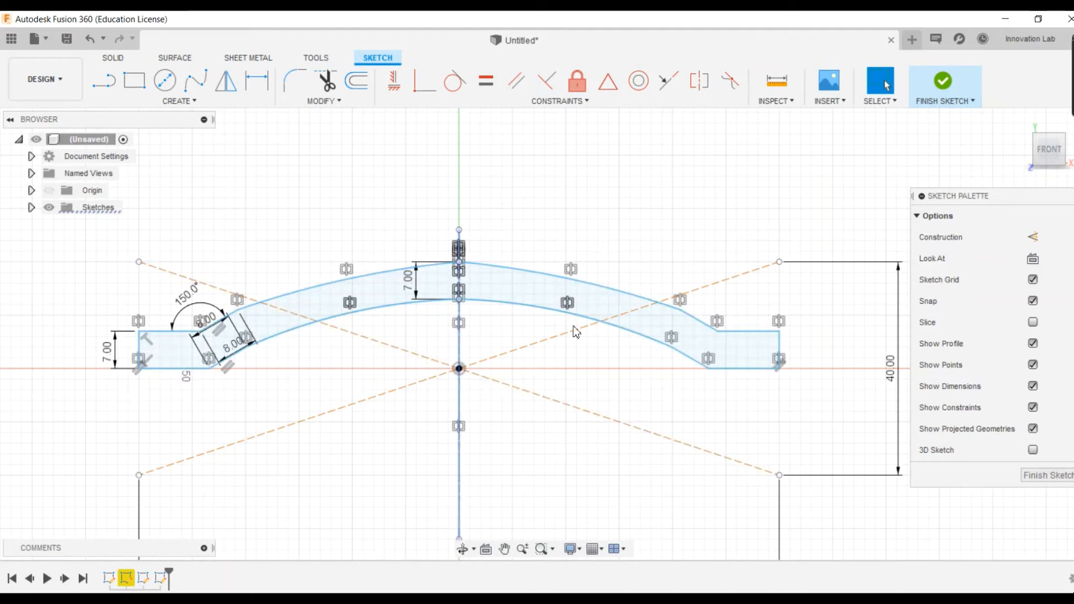
Step: Finish the sketch and extrude the closed arched profile 15 mm to one side as a new body
{"action": "left_click", "coordinate": [948, 81]}
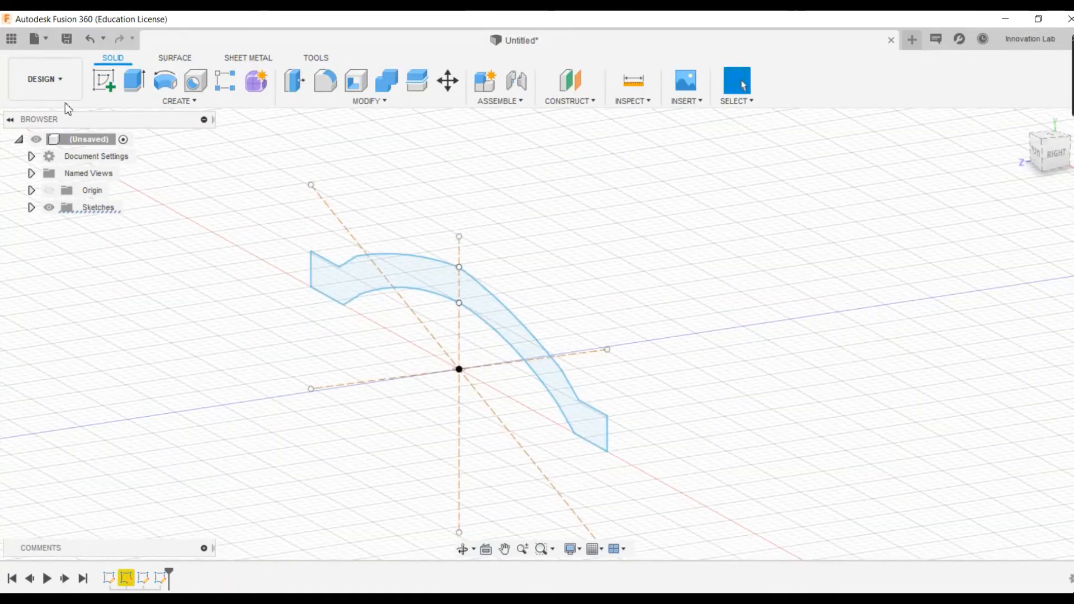
{"action": "left_click", "coordinate": [134, 80]}
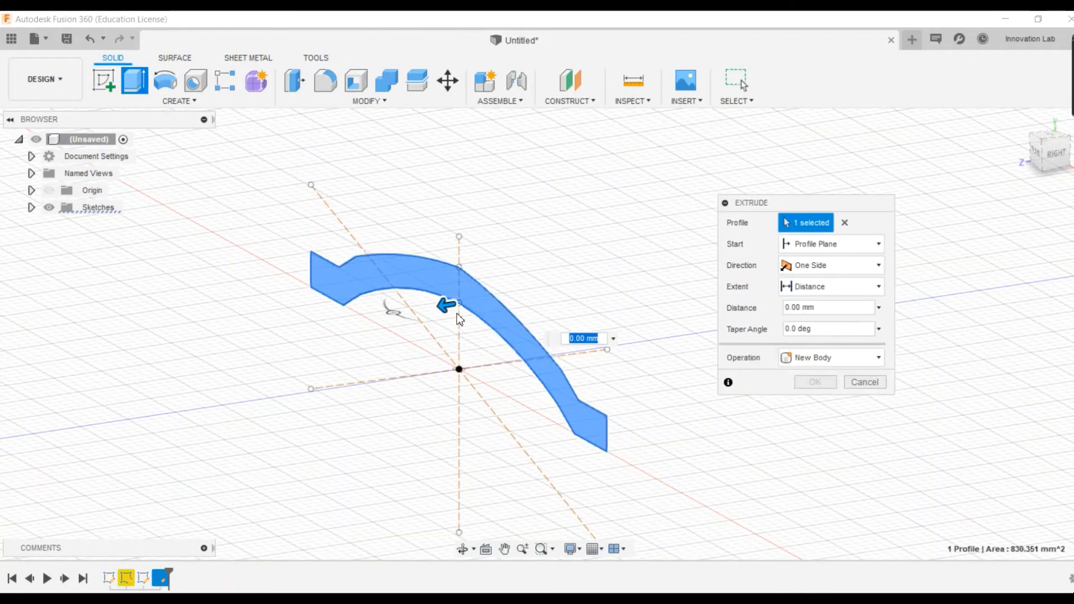
{"action": "left_click_drag", "start_coordinate": [446, 305], "coordinate": [374, 315]}
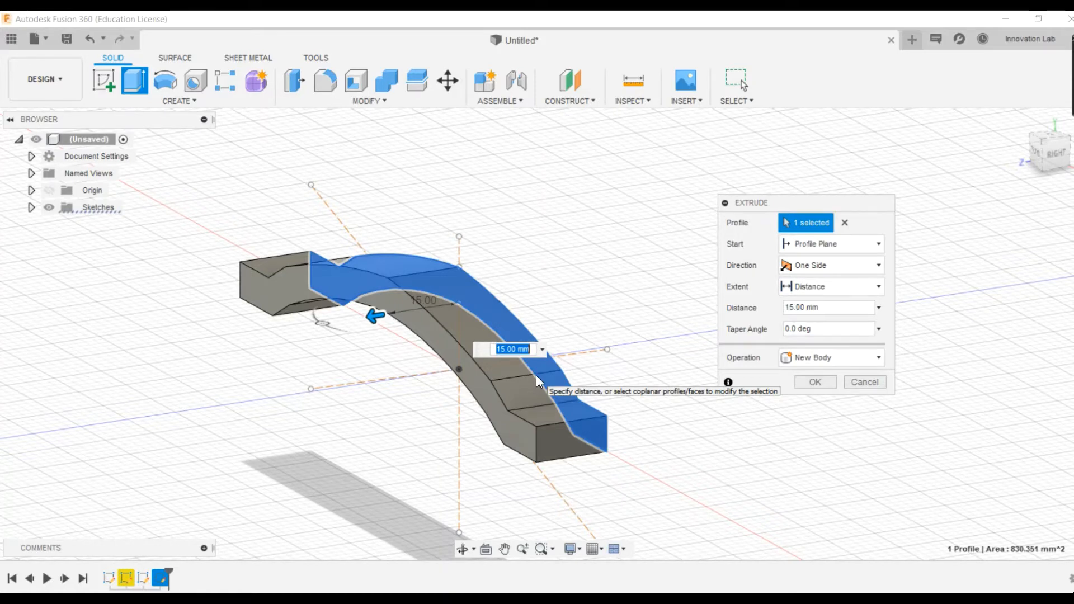
{"action": "key", "text": "Return"}
{"action": "left_click", "coordinate": [531, 369]}
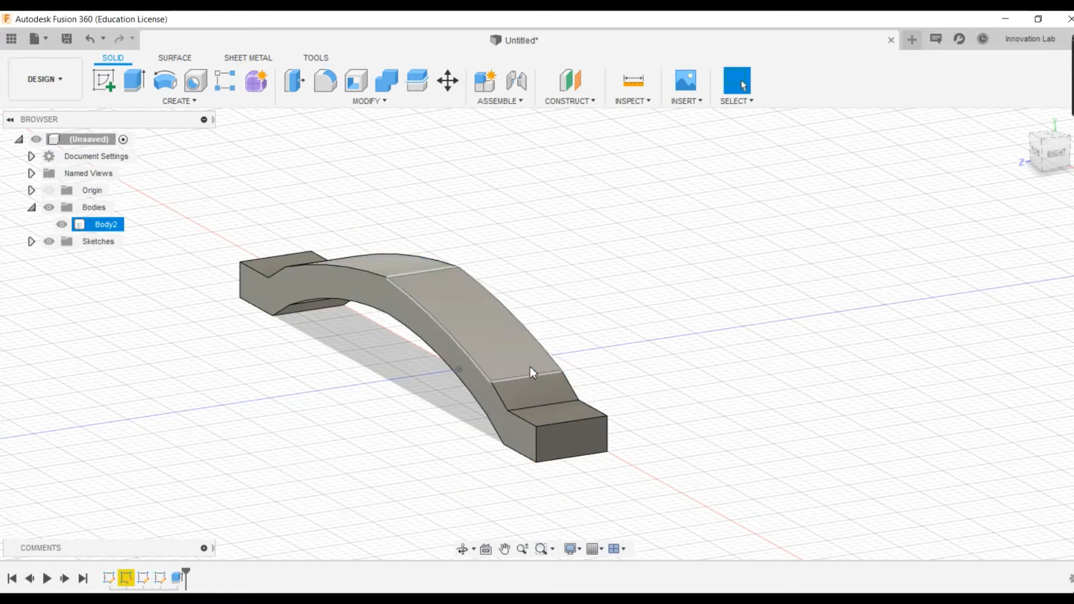
{"action": "middle_click_drag", "start_coordinate": [529, 367], "coordinate": [481, 287], "text": "shift"}
{"action": "left_click", "coordinate": [537, 273]}
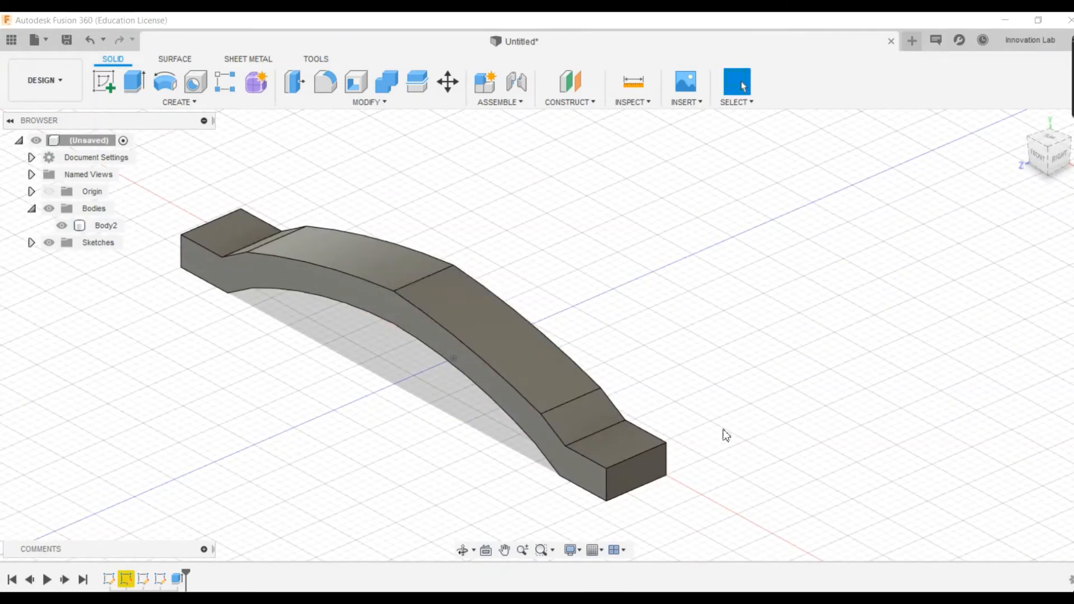
Step: Start a sketch on the flat upper face of one end of the handle and enable the Slice option
{"action": "left_click", "coordinate": [246, 230]}
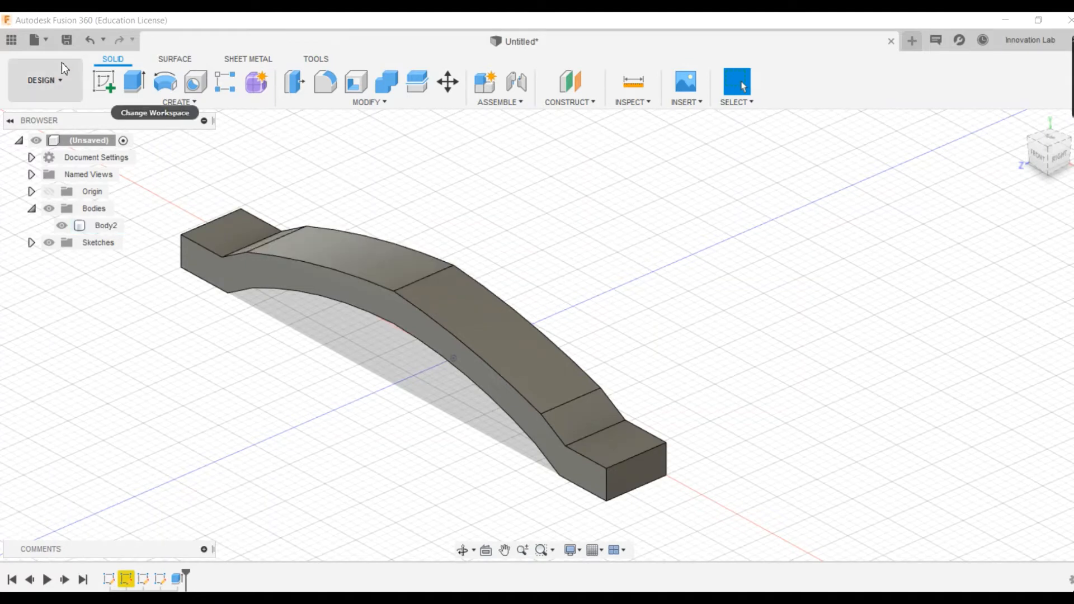
{"action": "left_click", "coordinate": [104, 79]}
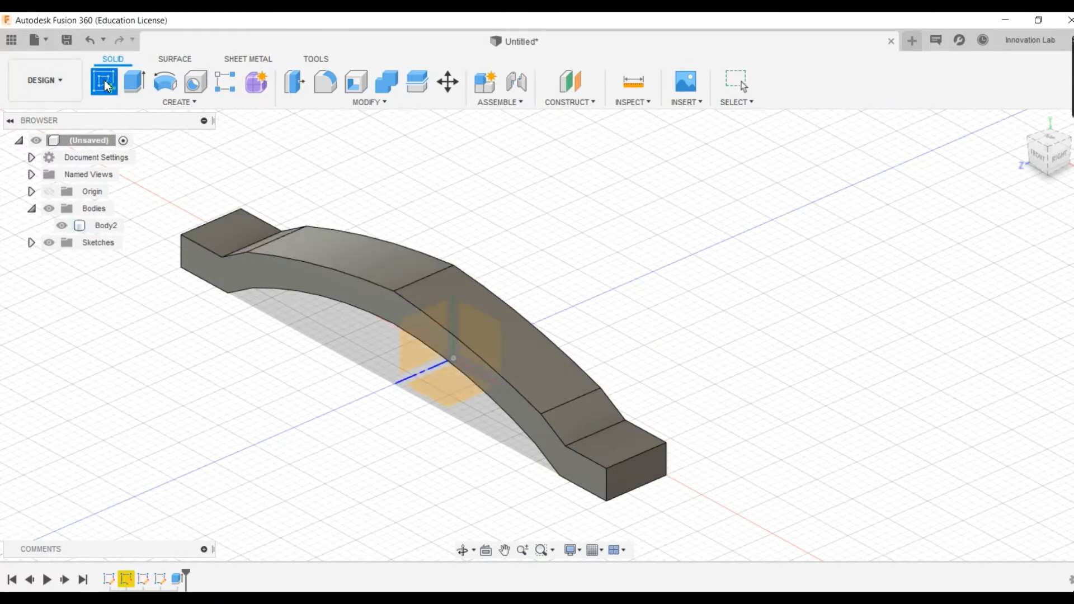
{"action": "left_click", "coordinate": [229, 238]}
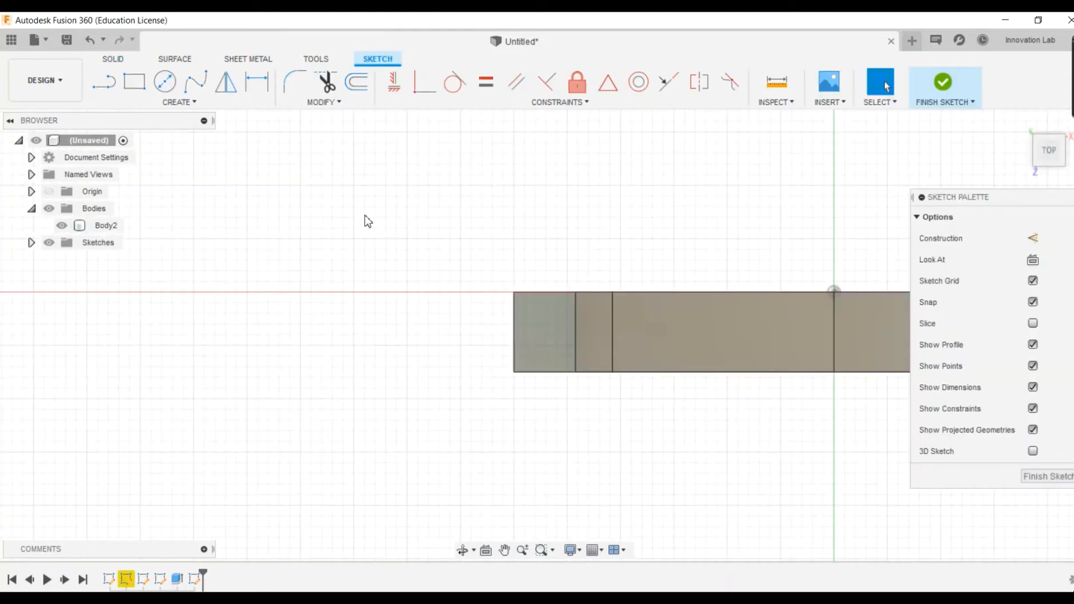
{"action": "scroll", "coordinate": [449, 324], "scroll_direction": "down", "scroll_amount": 5}
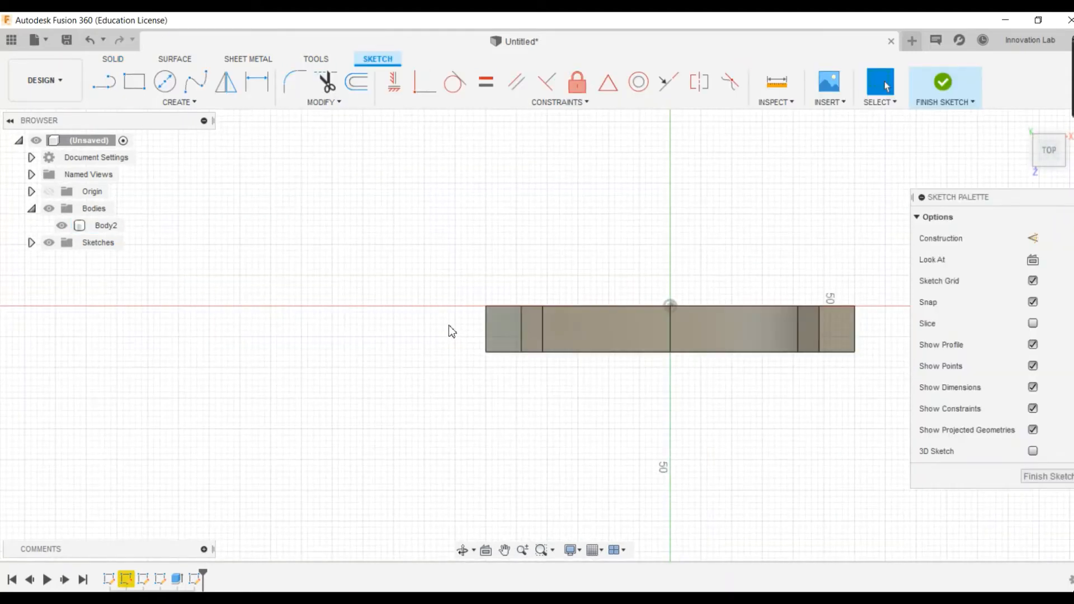
{"action": "scroll", "coordinate": [775, 304], "scroll_direction": "up", "scroll_amount": 3}
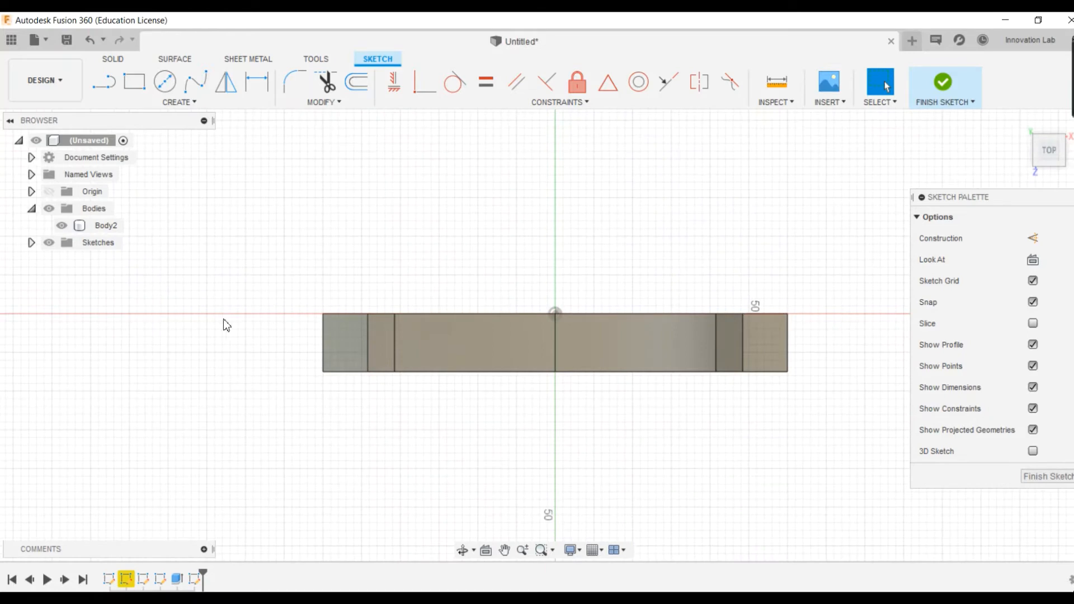
{"action": "scroll", "coordinate": [361, 337], "scroll_direction": "down", "scroll_amount": 2}
{"action": "scroll", "coordinate": [409, 338], "scroll_direction": "up", "scroll_amount": 3}
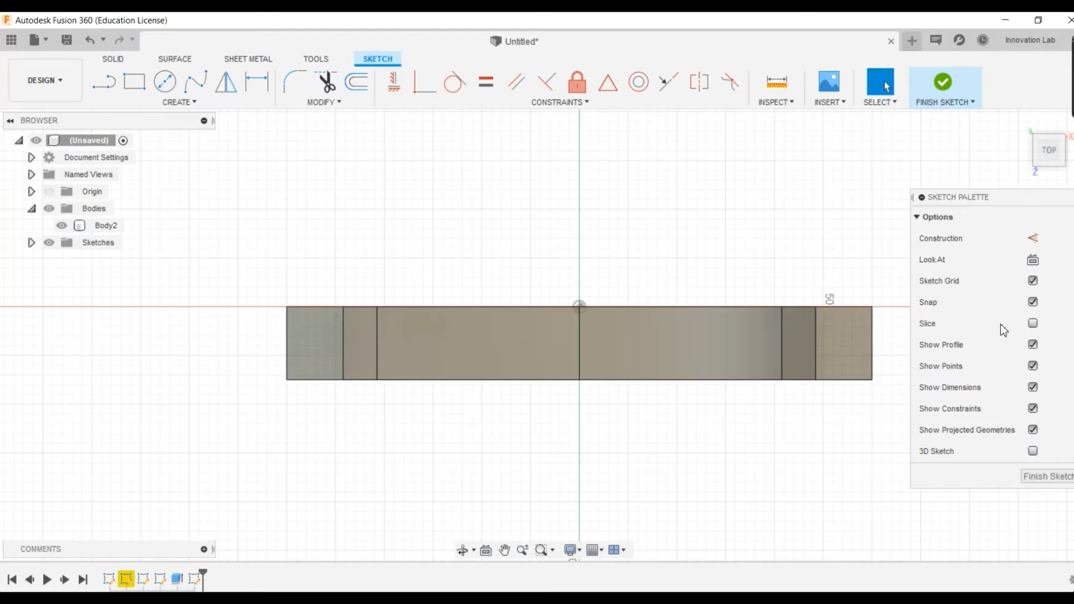
{"action": "left_click", "coordinate": [1034, 324]}
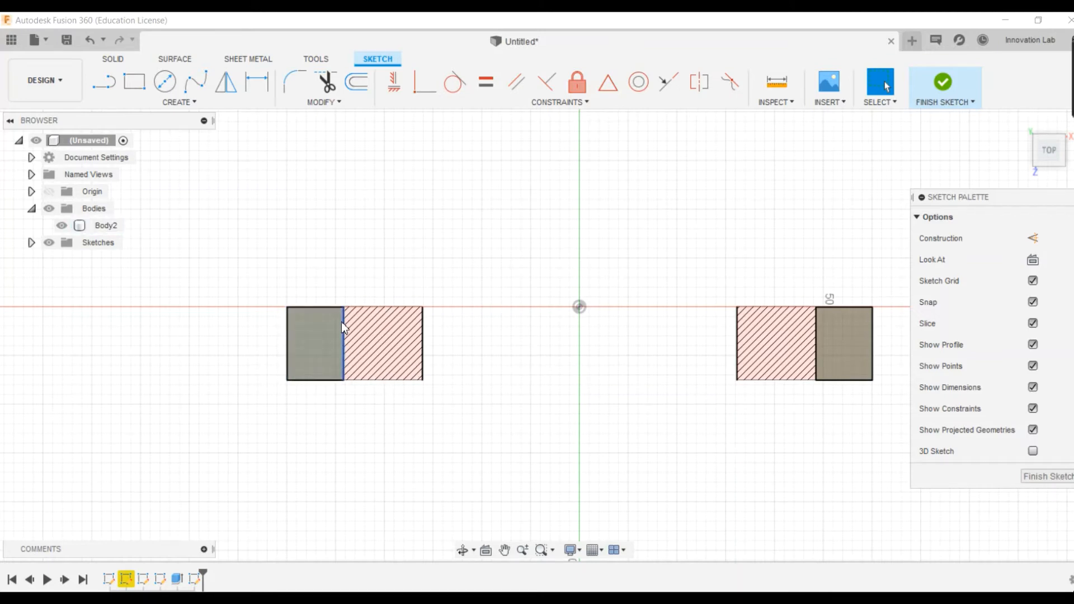
Step: Draw one vertical and one horizontal line across the sliced end face, joining the midpoints of its opposite edges
{"action": "scroll", "coordinate": [296, 348], "scroll_direction": "down", "scroll_amount": 2}
{"action": "scroll", "coordinate": [296, 348], "scroll_direction": "up", "scroll_amount": 5}
{"action": "scroll", "coordinate": [297, 348], "scroll_direction": "up", "scroll_amount": 2}
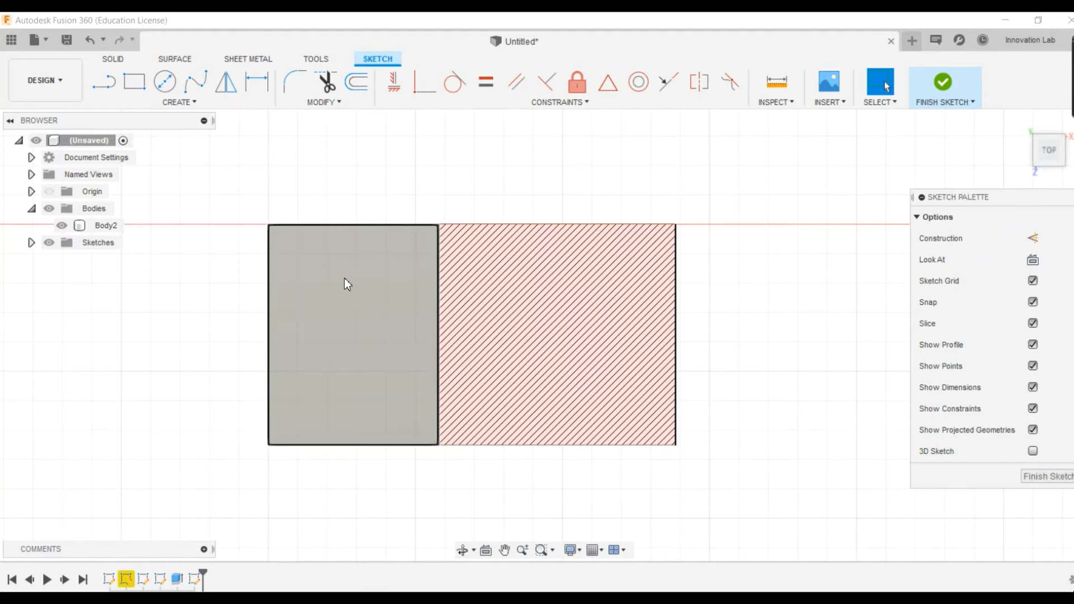
{"action": "left_click", "coordinate": [106, 86]}
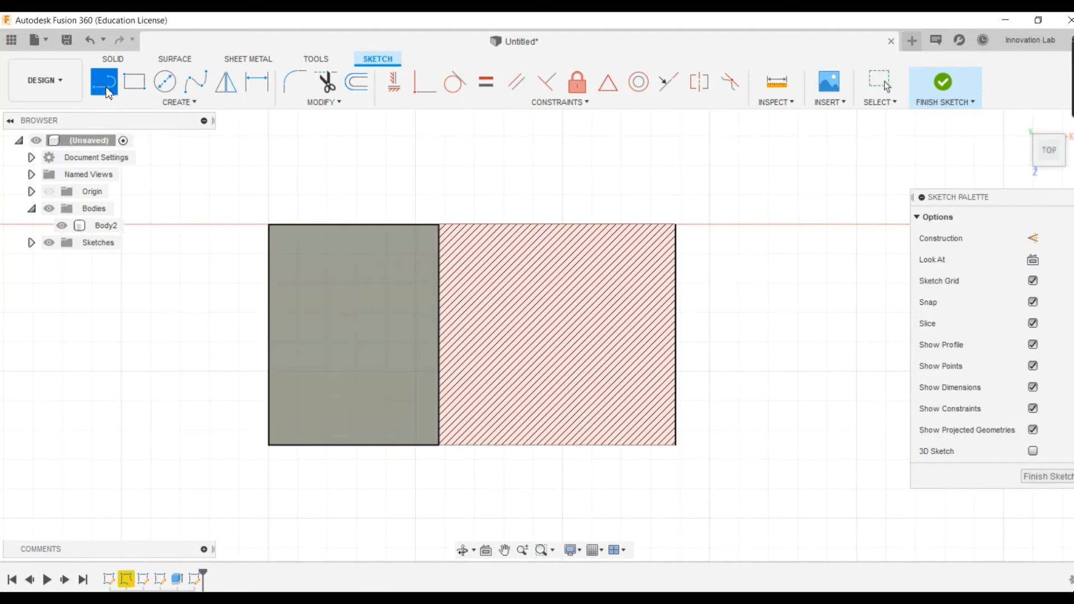
{"action": "left_click", "coordinate": [352, 223]}
{"action": "double_click", "coordinate": [354, 445]}
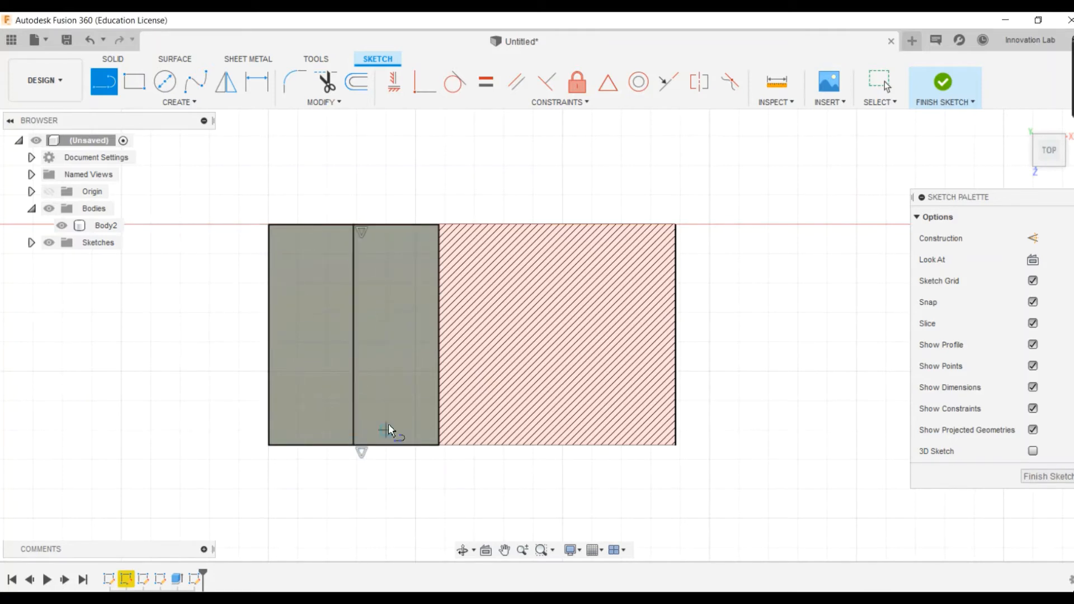
{"action": "left_click", "coordinate": [268, 336]}
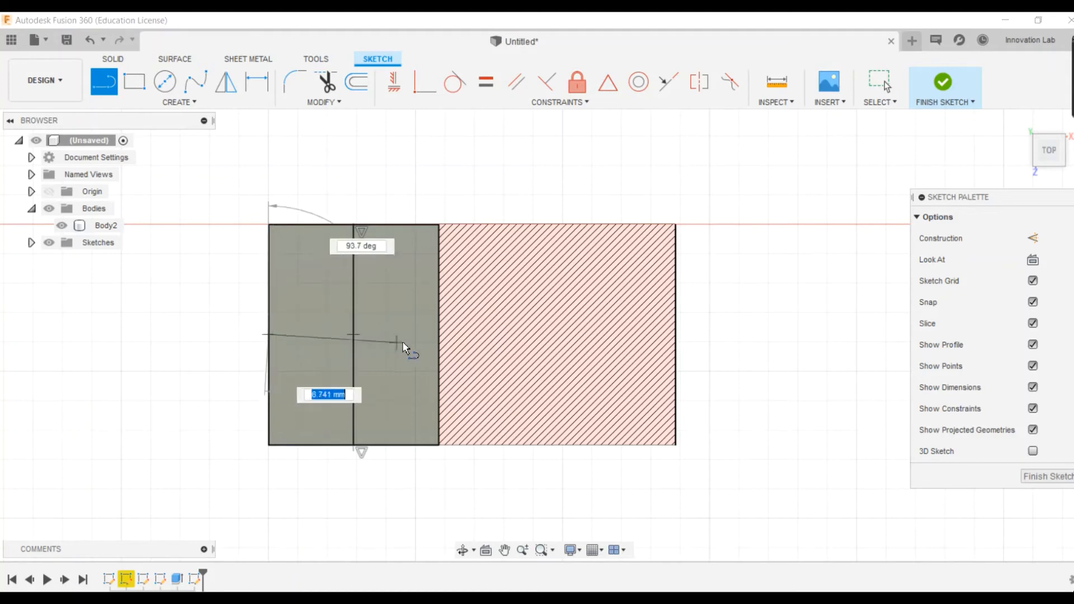
{"action": "double_click", "coordinate": [438, 335]}
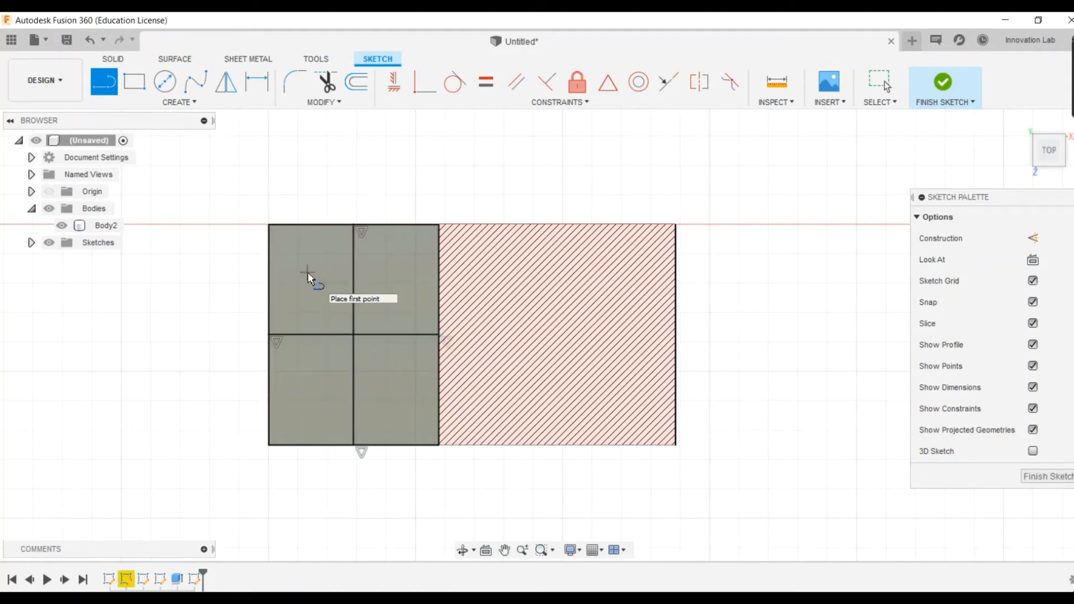
{"action": "key", "text": "Escape"}
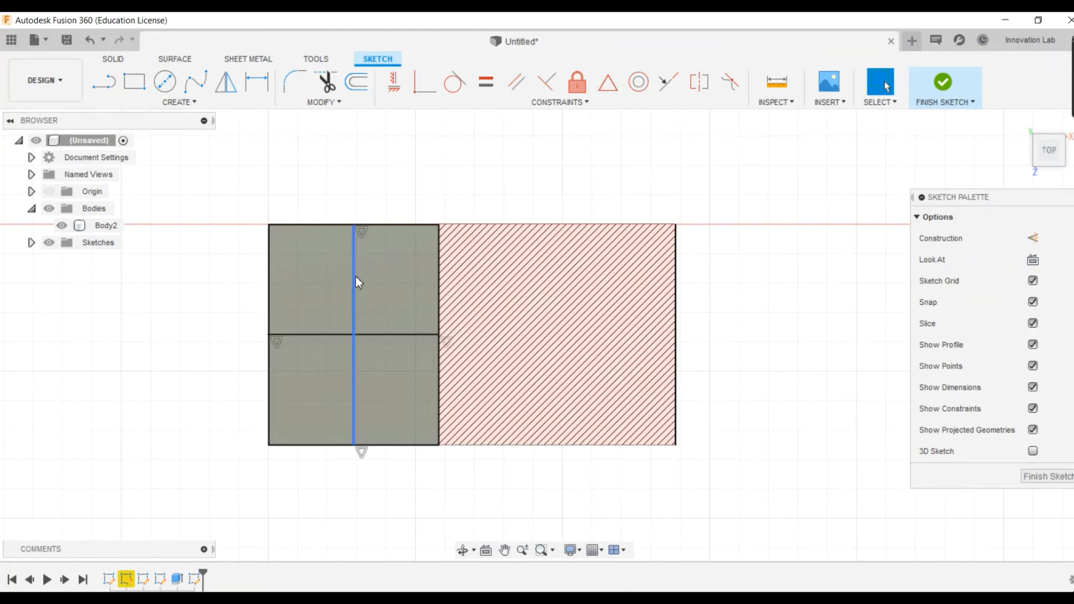
Step: Convert both crossing centre lines on the end face to construction lines
{"action": "right_click", "coordinate": [356, 277]}
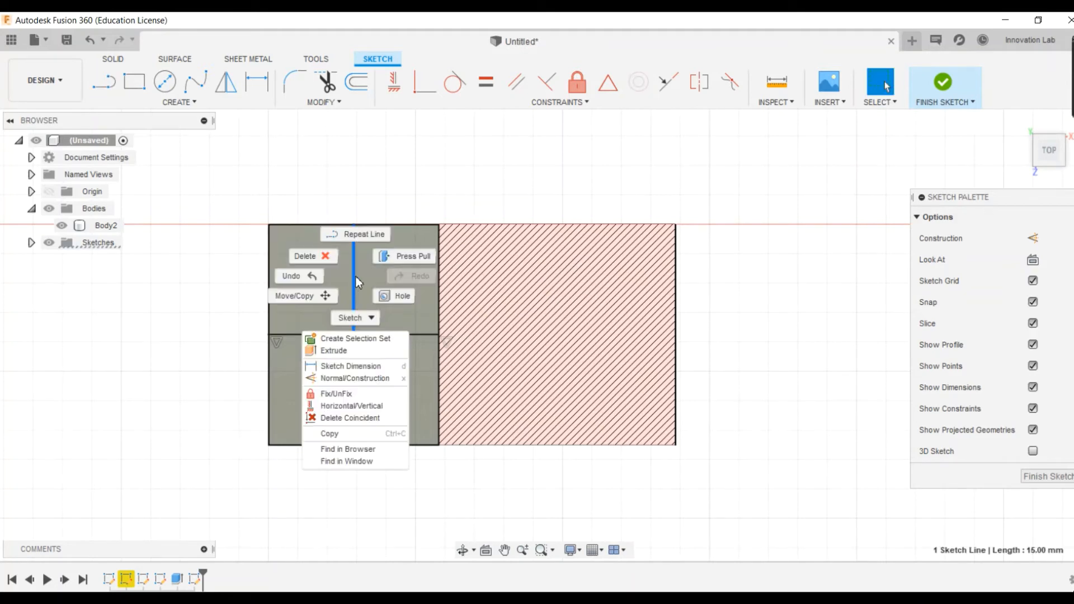
{"action": "left_click", "coordinate": [348, 381]}
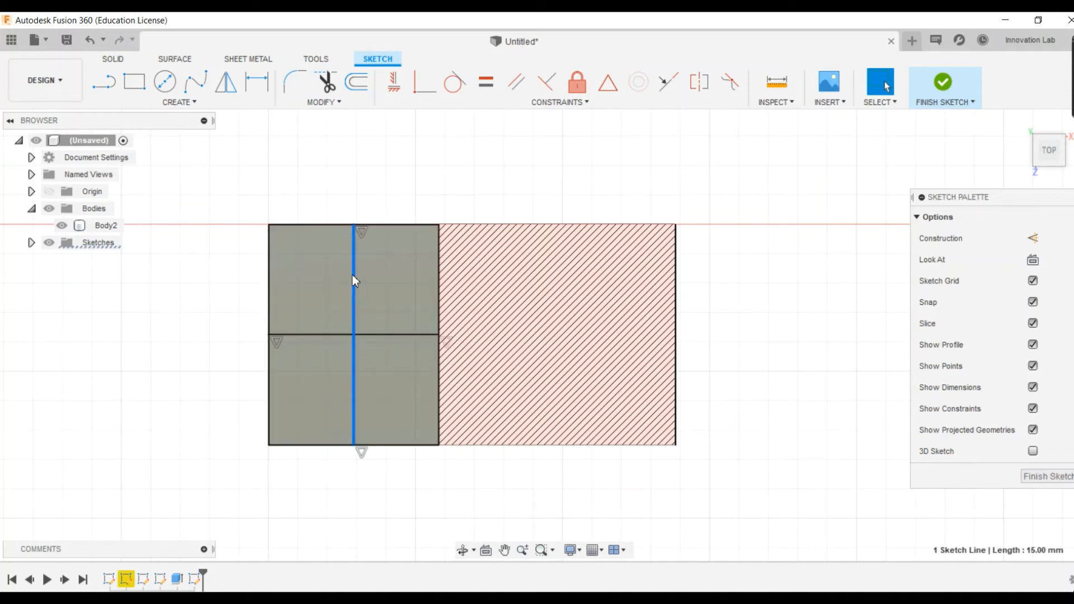
{"action": "key", "text": "x"}
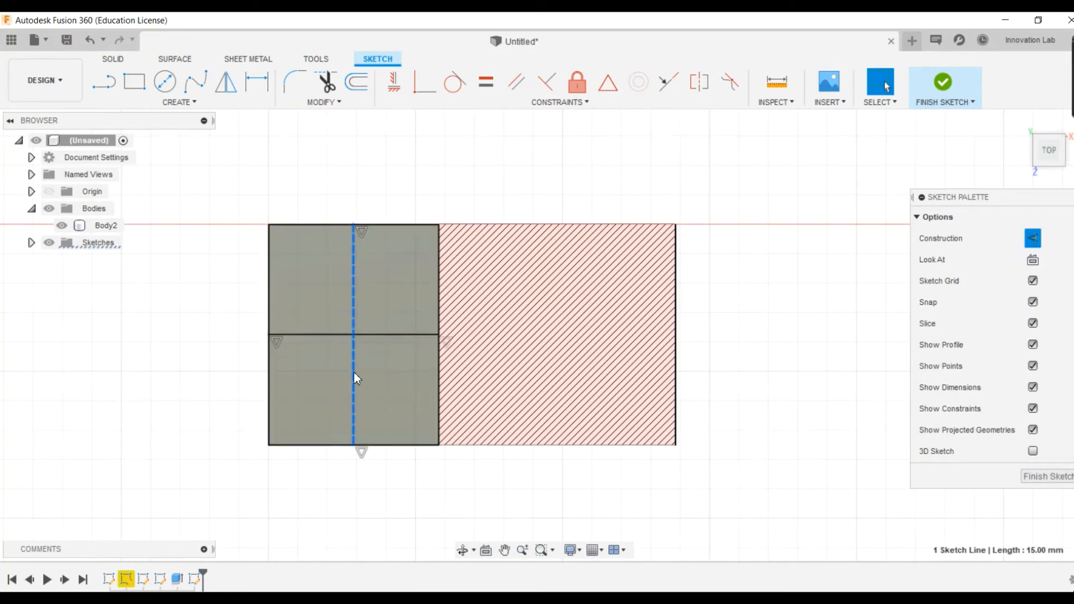
{"action": "left_click", "coordinate": [333, 334]}
{"action": "key", "text": "x"}
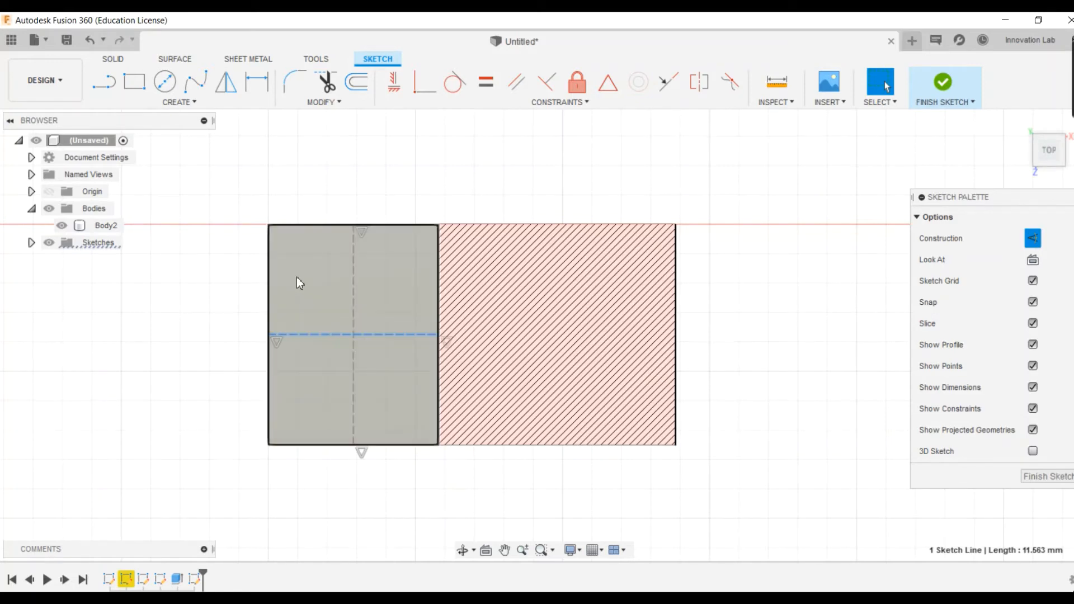
Step: Draw an 8 mm diameter circle centred where the two construction lines cross
{"action": "left_click", "coordinate": [166, 85]}
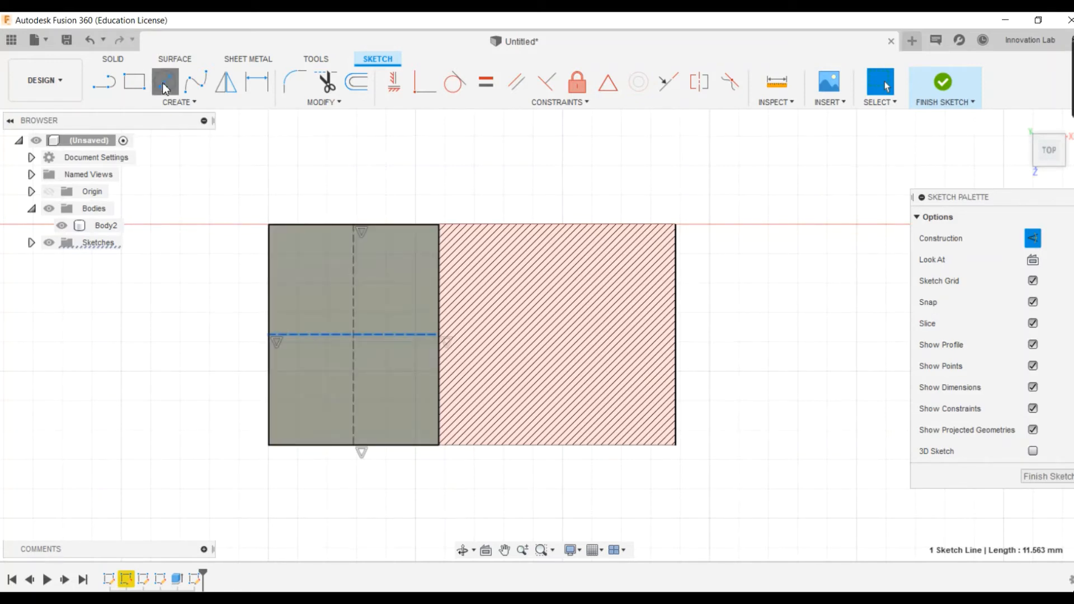
{"action": "left_click", "coordinate": [352, 335]}
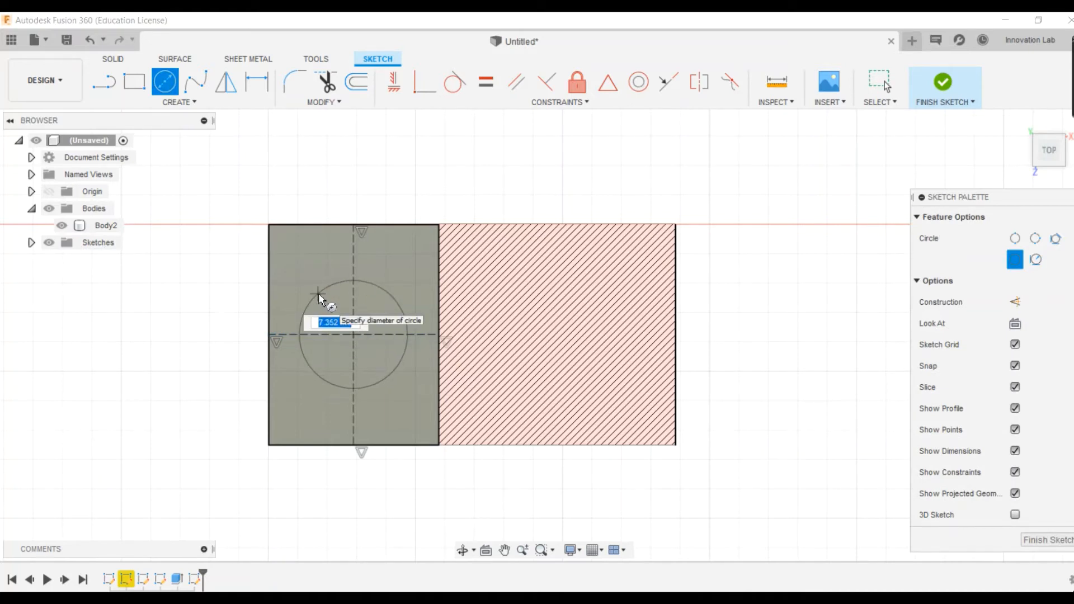
{"action": "type", "text": "8"}
{"action": "key", "text": "Return"}
{"action": "key", "text": "Escape"}
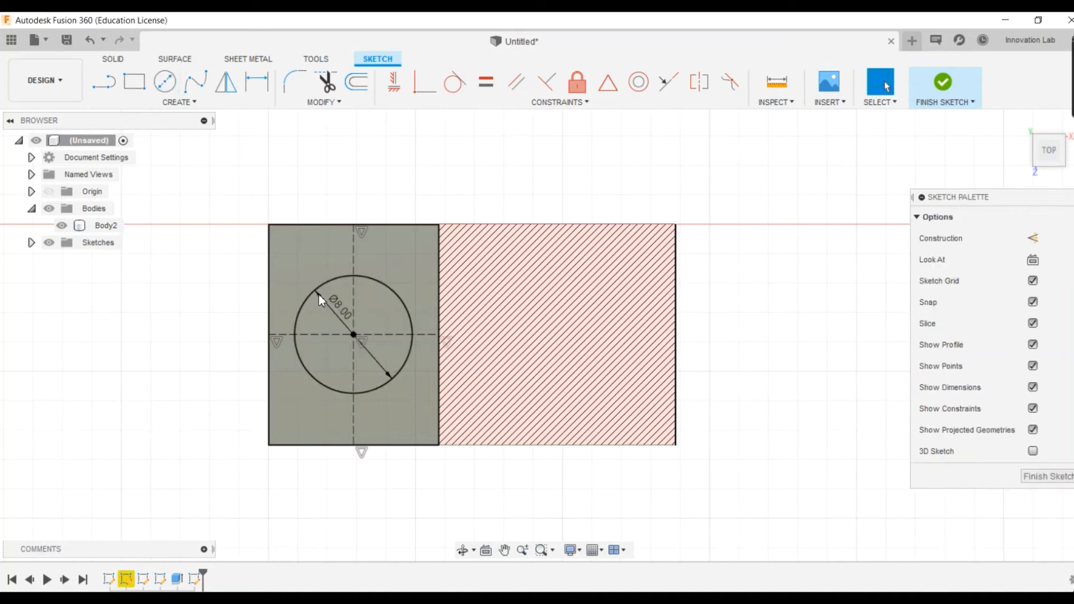
Step: Draw a vertical line about 62 mm long through the origin, extending past both long edges of the handle
{"action": "scroll", "coordinate": [344, 360], "scroll_direction": "down", "scroll_amount": 6}
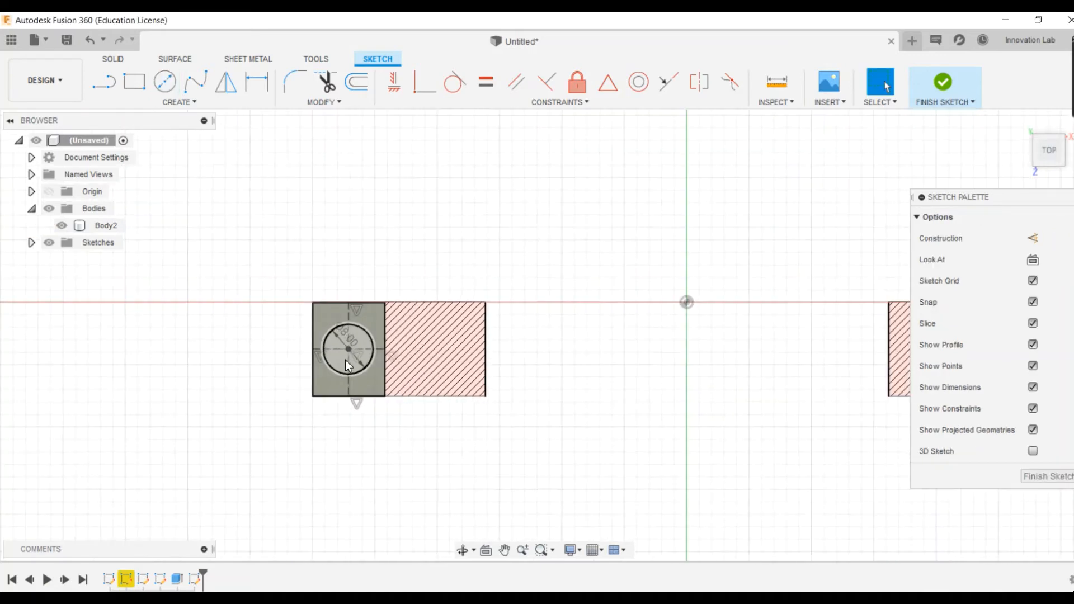
{"action": "scroll", "coordinate": [369, 339], "scroll_direction": "up", "scroll_amount": 1}
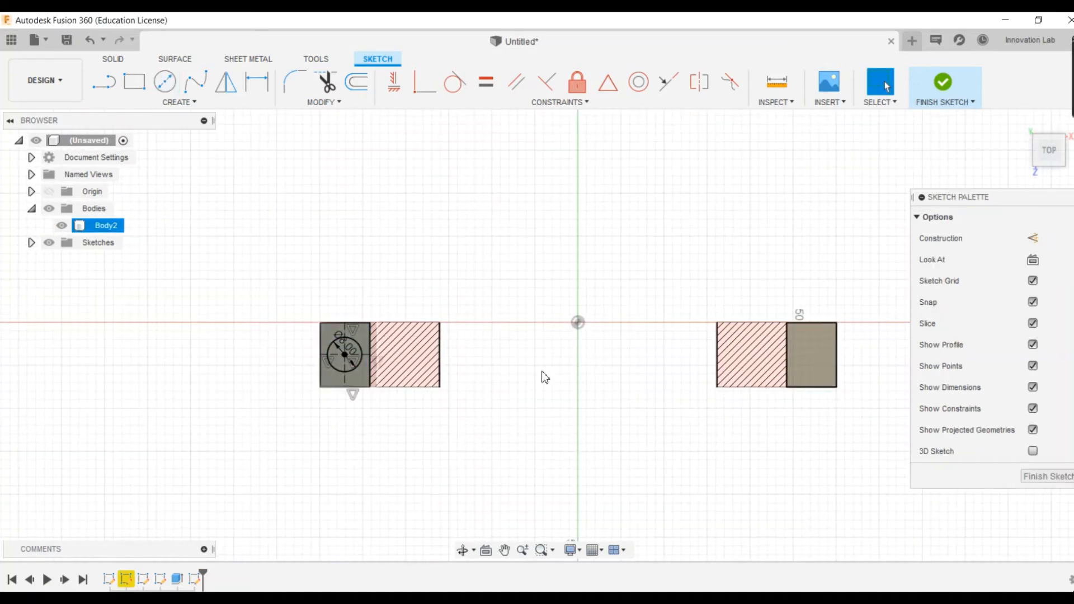
{"action": "left_click", "coordinate": [103, 82]}
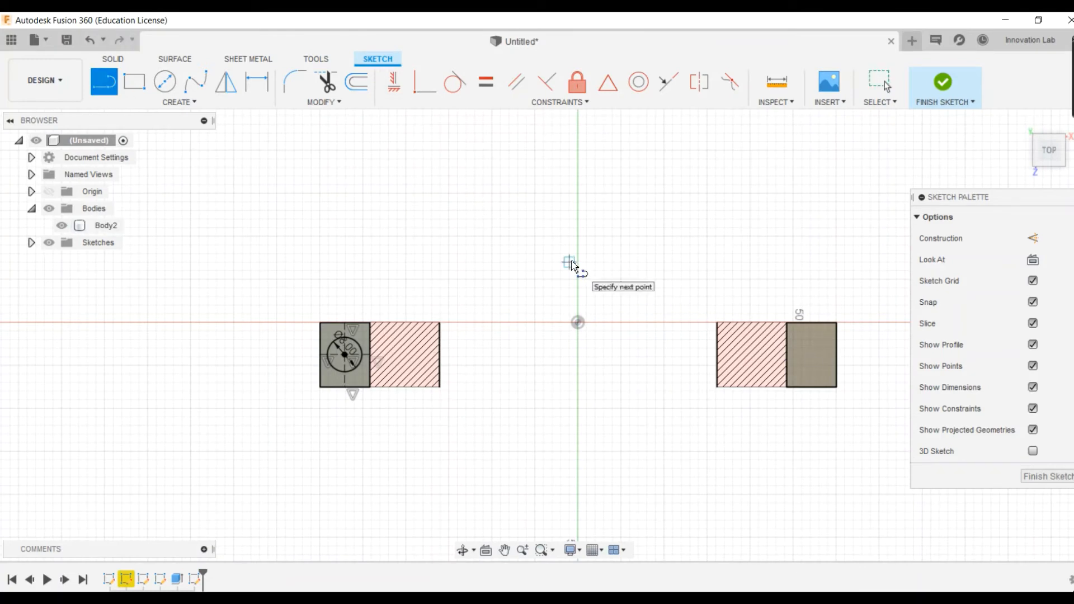
{"action": "key", "text": "Escape"}
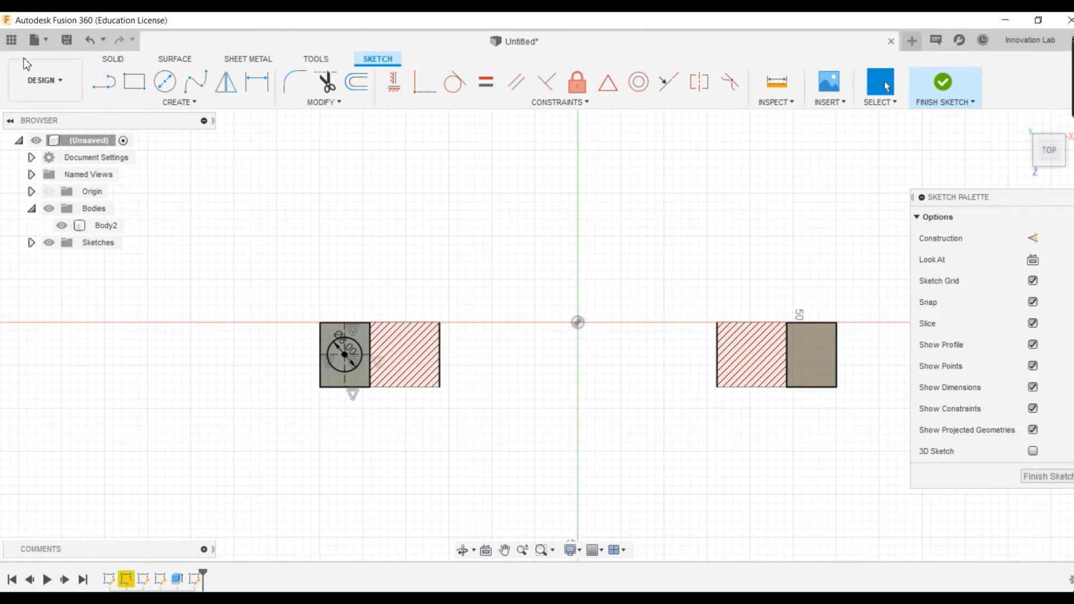
{"action": "left_click", "coordinate": [103, 82]}
{"action": "left_click", "coordinate": [578, 236]}
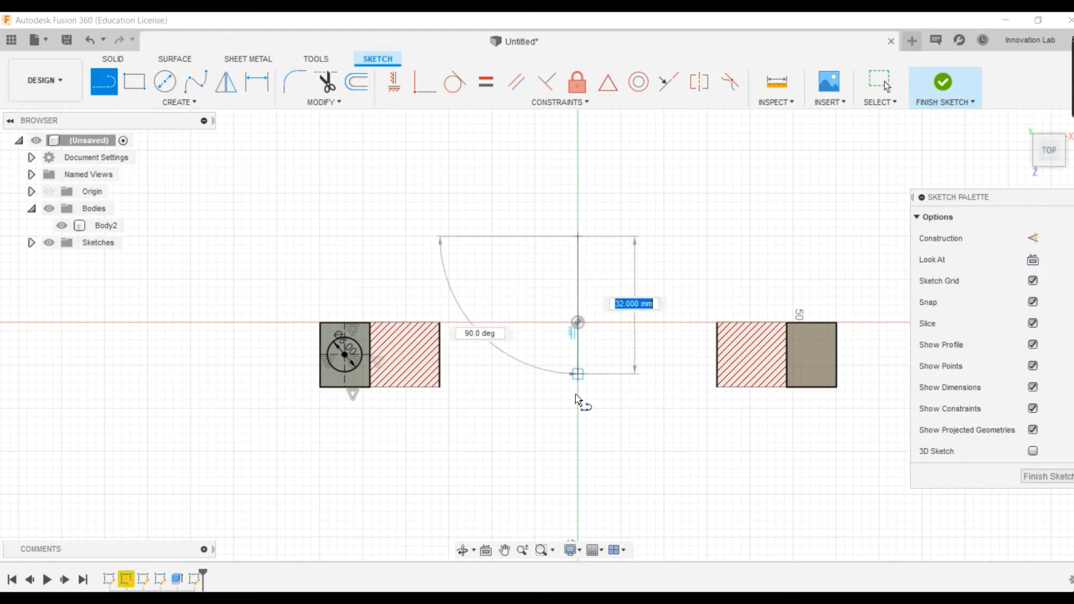
{"action": "left_click", "coordinate": [578, 503]}
{"action": "key", "text": "Escape"}
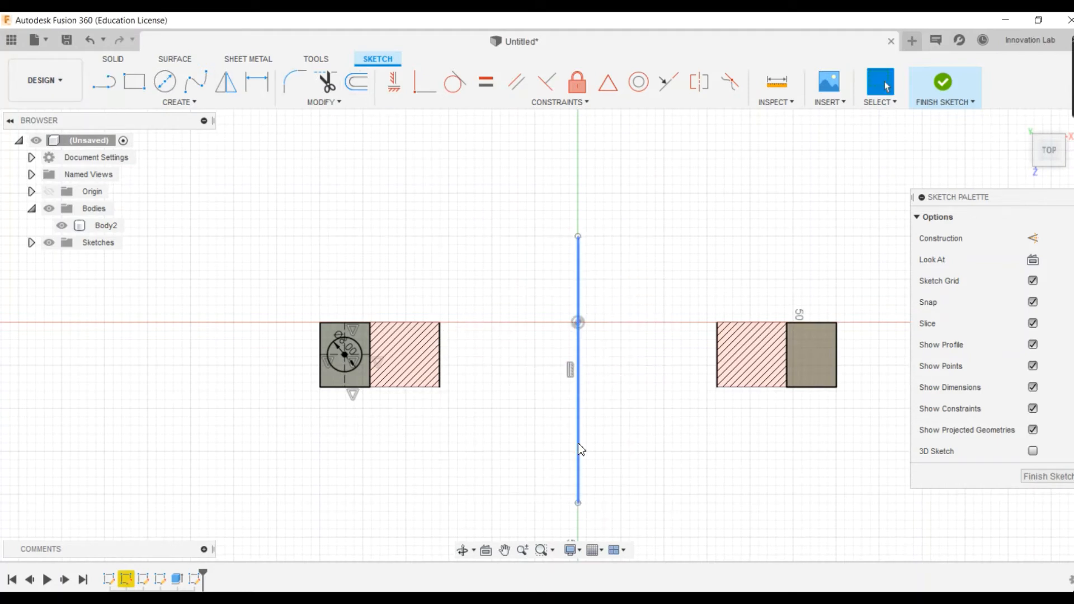
Step: Convert the long vertical line through the origin to construction
{"action": "left_click", "coordinate": [579, 438]}
{"action": "right_click", "coordinate": [579, 436]}
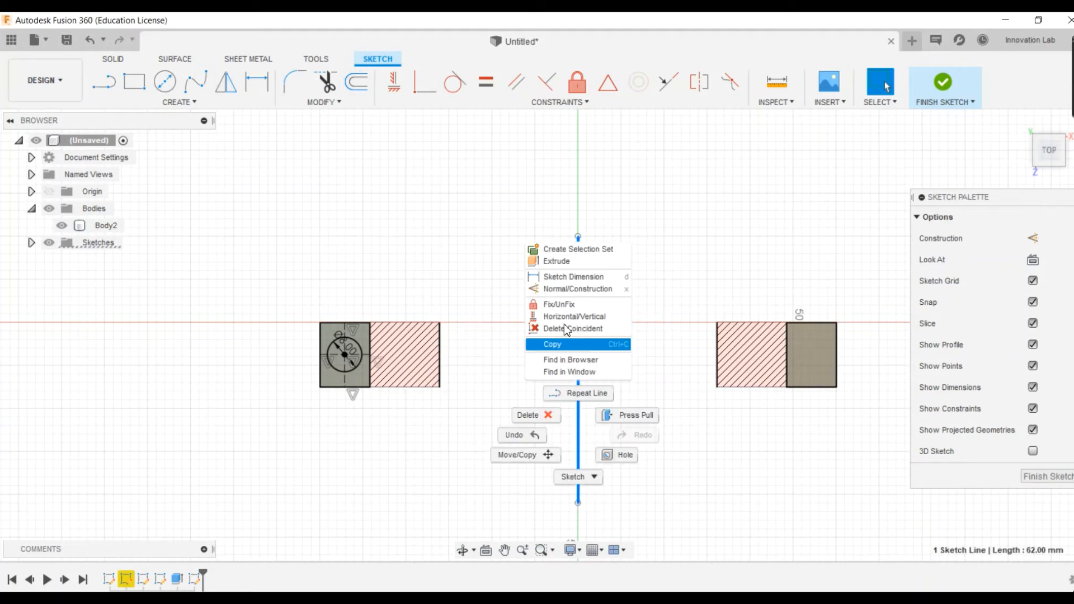
{"action": "left_click", "coordinate": [566, 289]}
{"action": "left_click", "coordinate": [539, 397]}
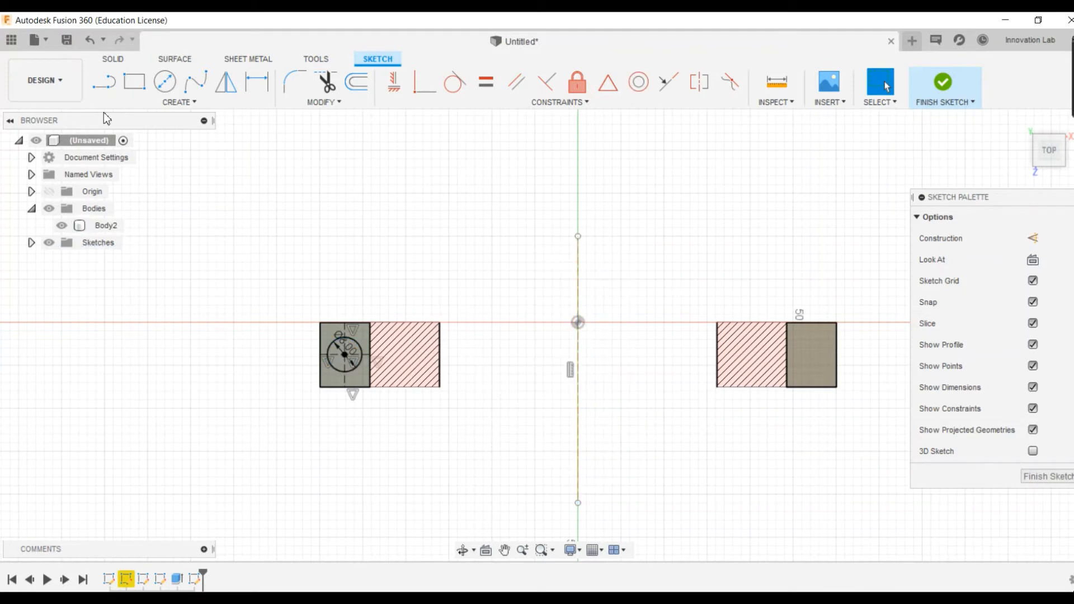
Step: Mirror the 8 mm circle about the vertical construction line onto the opposite end face and finish the sketch
{"action": "left_click", "coordinate": [178, 102]}
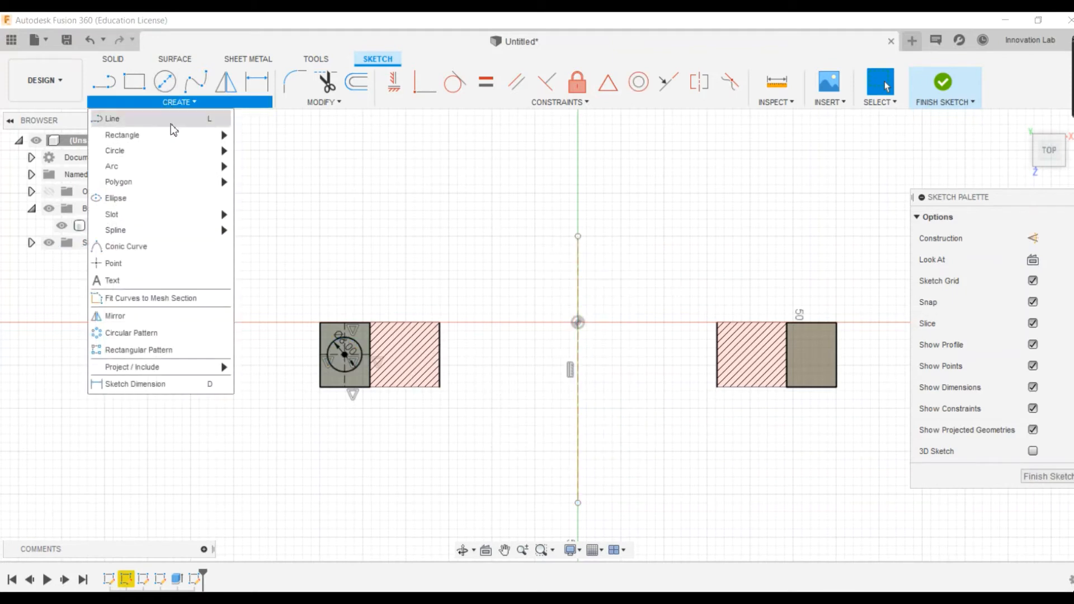
{"action": "left_click", "coordinate": [178, 316]}
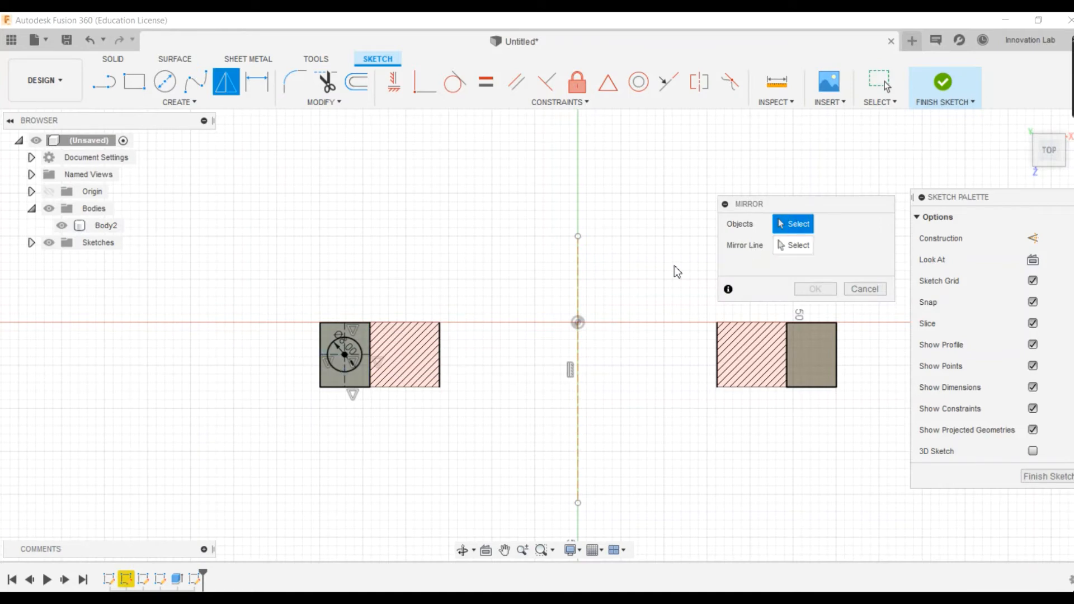
{"action": "left_click", "coordinate": [357, 367]}
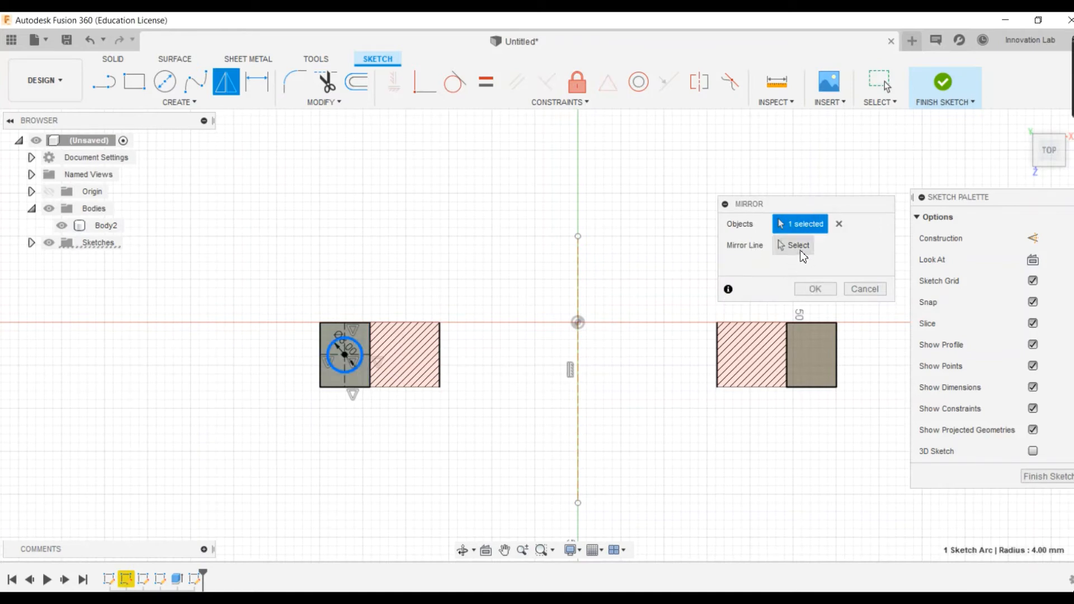
{"action": "left_click", "coordinate": [800, 246]}
{"action": "left_click", "coordinate": [579, 292]}
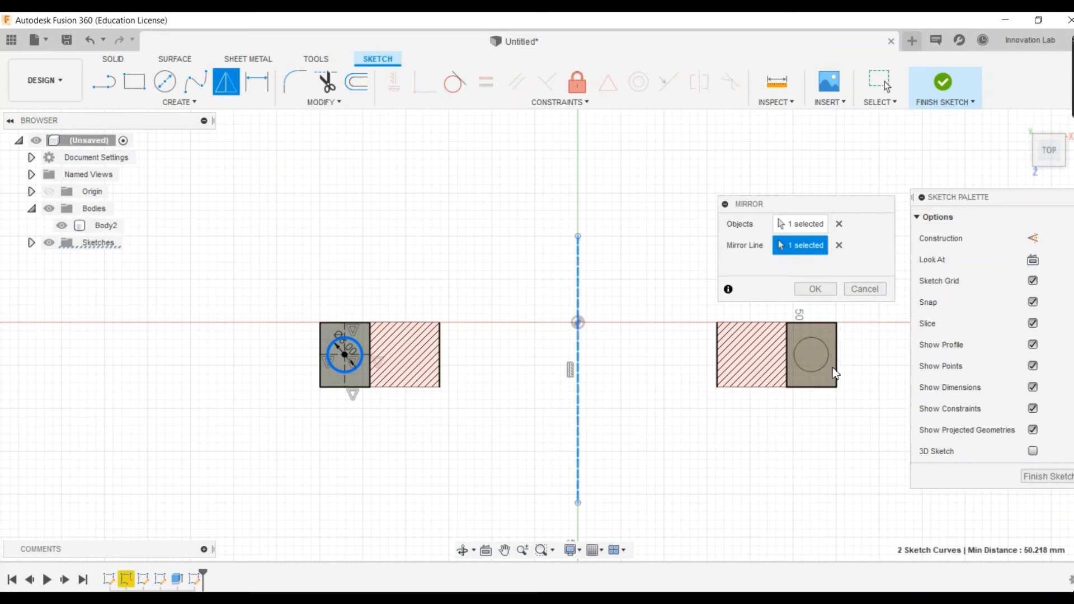
{"action": "left_click", "coordinate": [943, 83]}
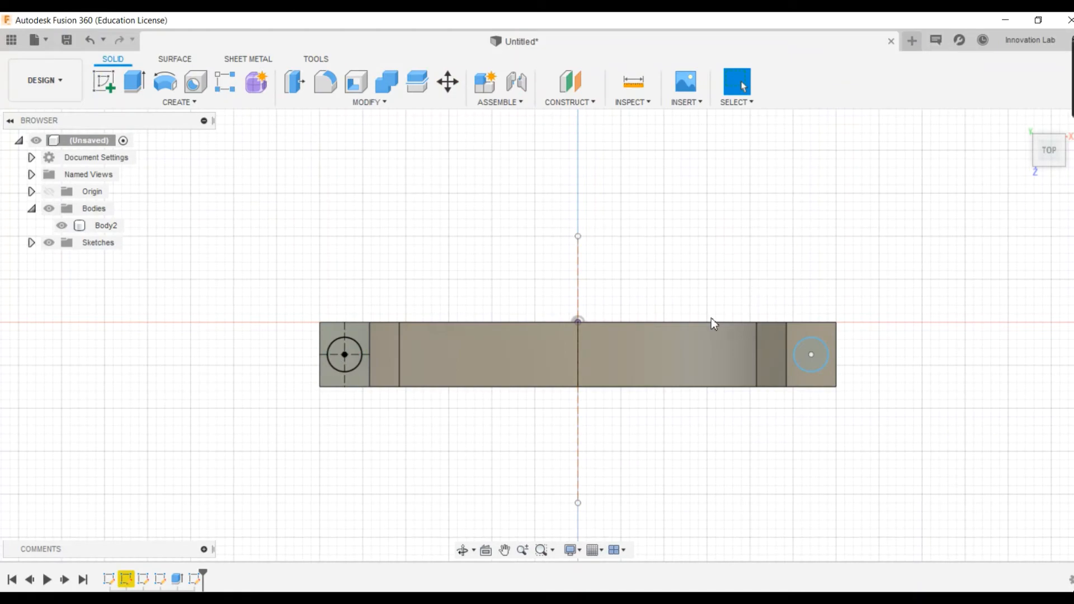
Step: Extrude both 8 mm circles on the handle's end faces 20 mm downward as a cut
{"action": "left_click", "coordinate": [671, 353]}
{"action": "middle_click_drag", "start_coordinate": [619, 383], "coordinate": [643, 313], "text": "shift"}
{"action": "key", "text": "Escape"}
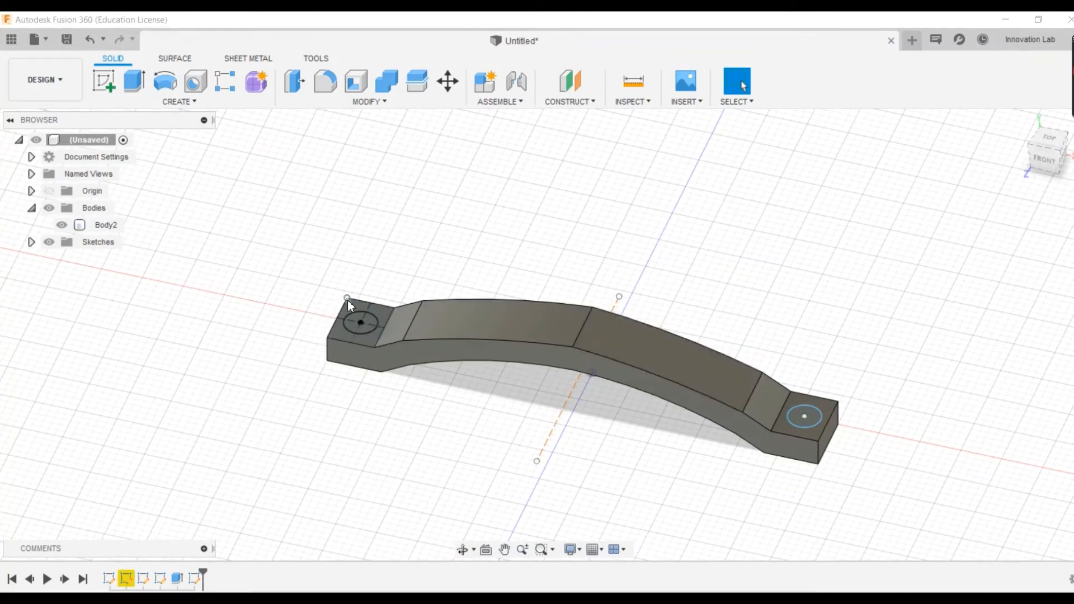
{"action": "left_click", "coordinate": [337, 320]}
{"action": "left_click", "coordinate": [135, 82]}
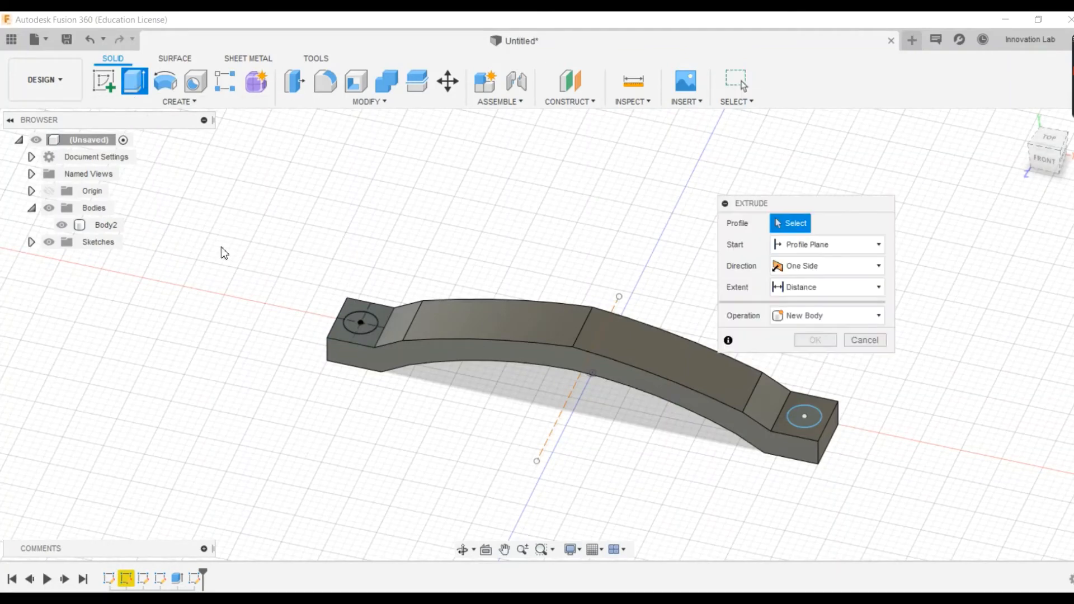
{"action": "left_click", "coordinate": [347, 325]}
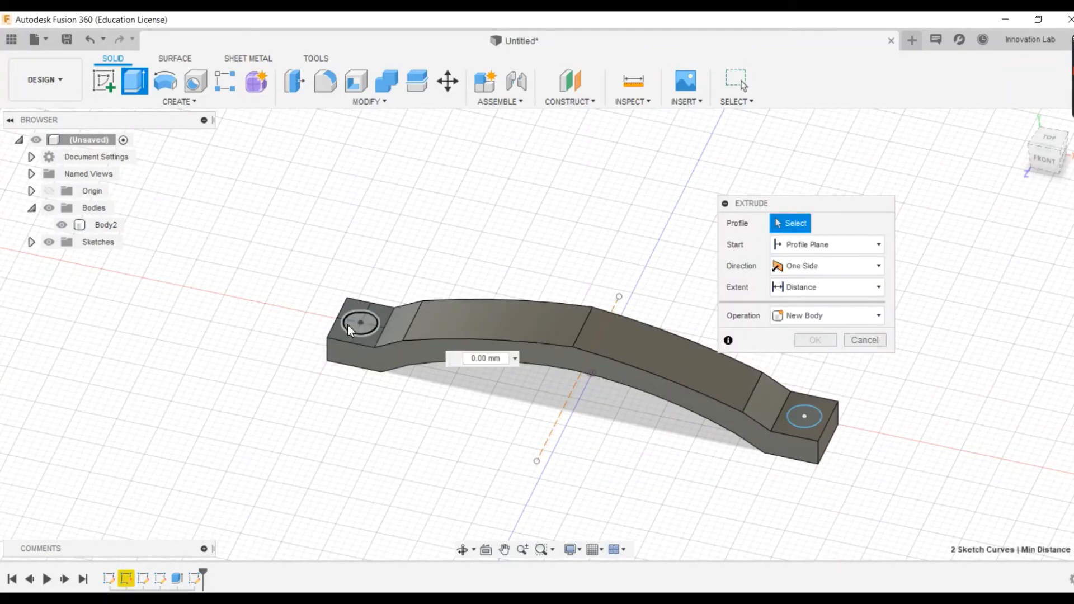
{"action": "left_click", "coordinate": [801, 421]}
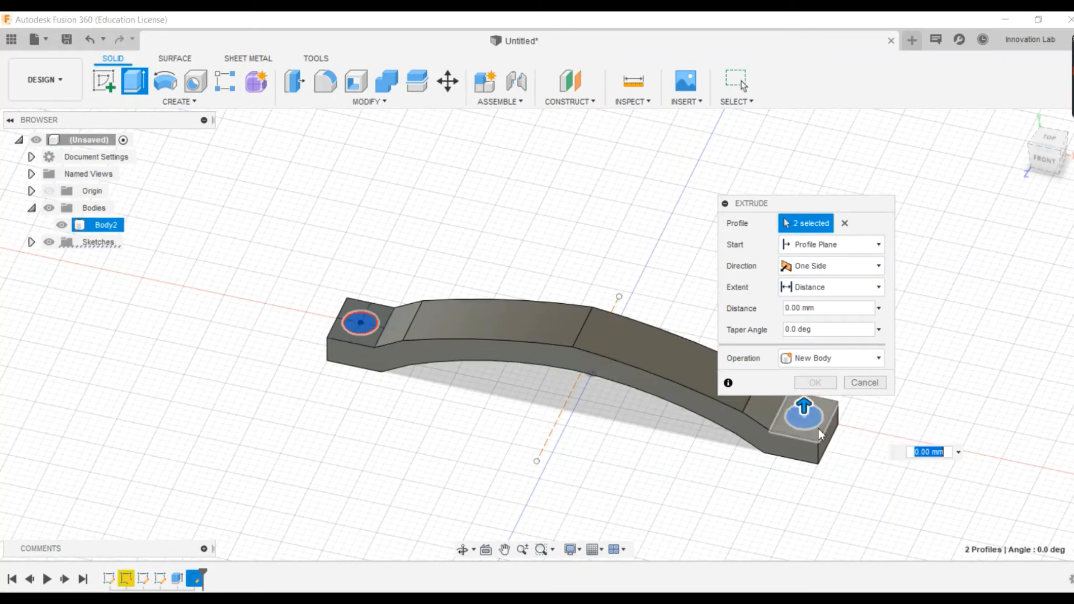
{"action": "left_click_drag", "start_coordinate": [803, 408], "coordinate": [807, 469]}
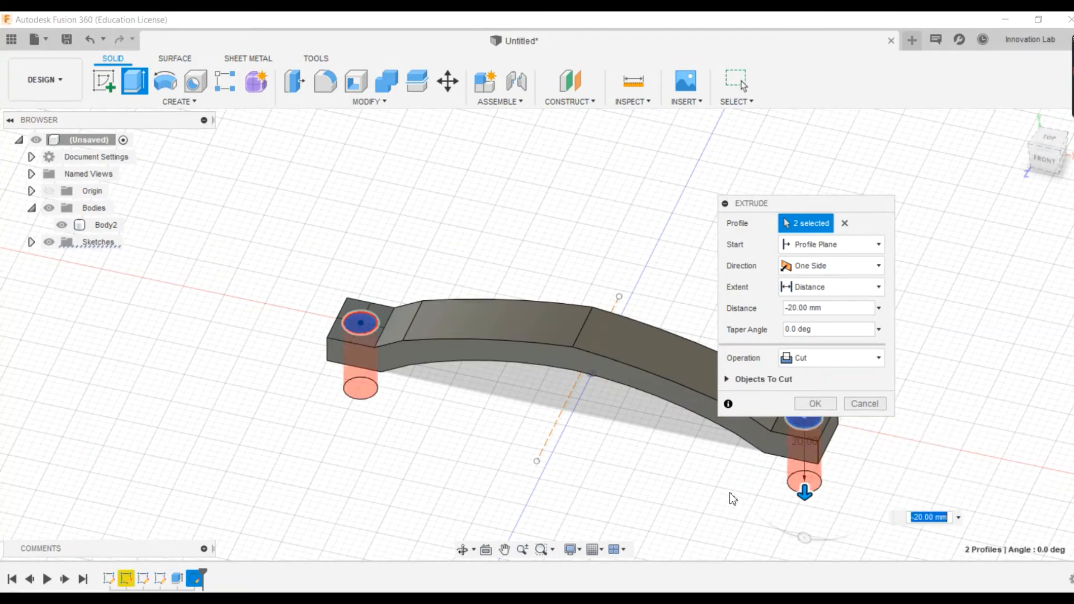
Step: Set the cut distance of both circles to -3 mm and complete the extrusion
{"action": "middle_click_drag", "start_coordinate": [731, 496], "coordinate": [714, 448], "text": "shift"}
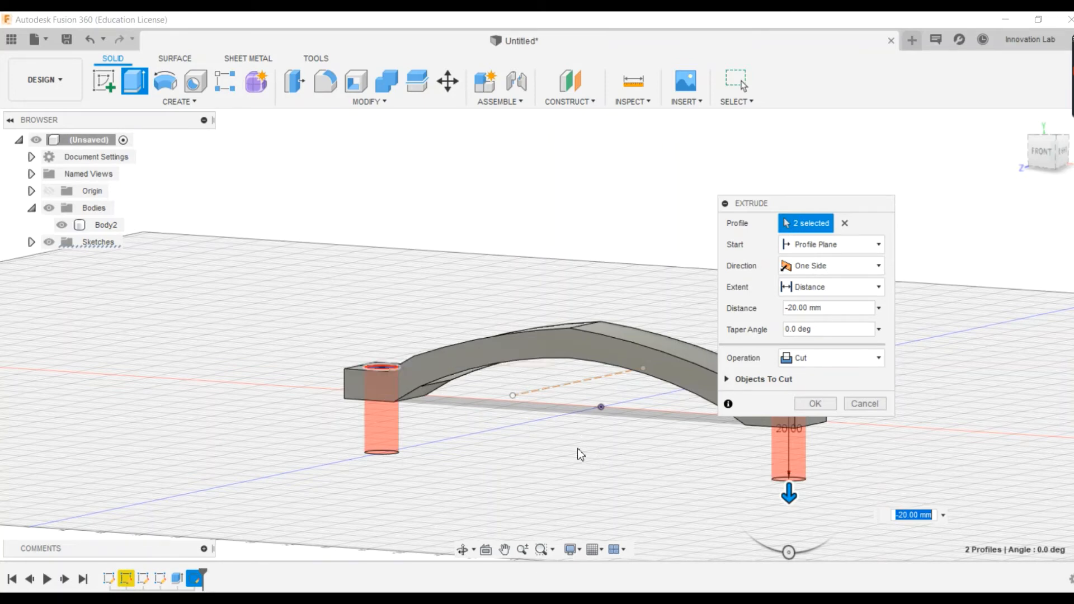
{"action": "middle_click_drag", "start_coordinate": [547, 448], "coordinate": [414, 434]}
{"action": "left_click_drag", "start_coordinate": [640, 494], "coordinate": [640, 430]}
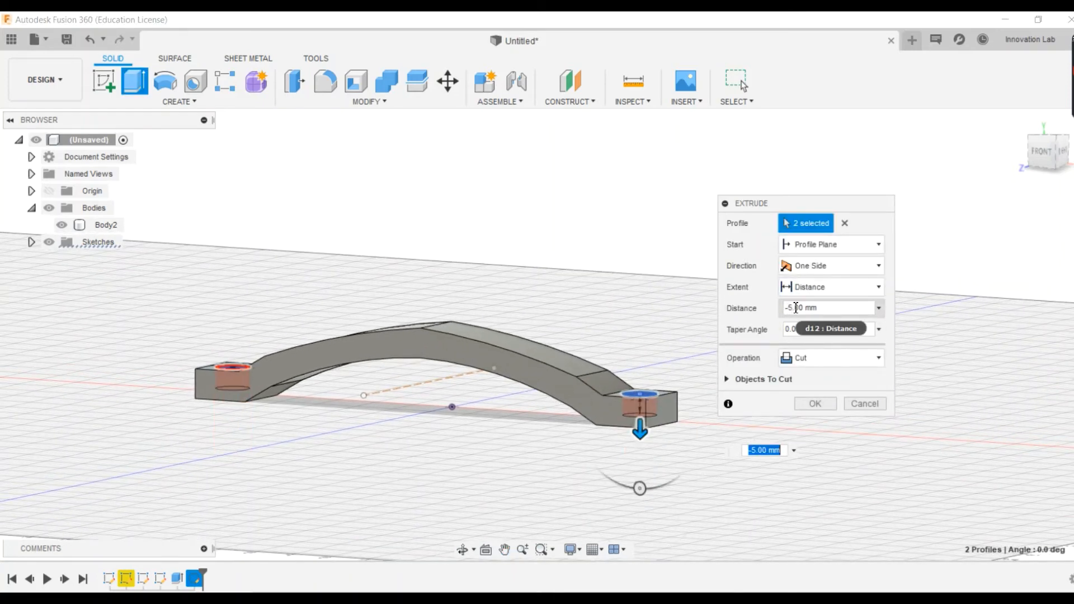
{"action": "scroll", "coordinate": [640, 421], "scroll_direction": "up", "scroll_amount": 1}
{"action": "scroll", "coordinate": [639, 421], "scroll_direction": "up", "scroll_amount": 4}
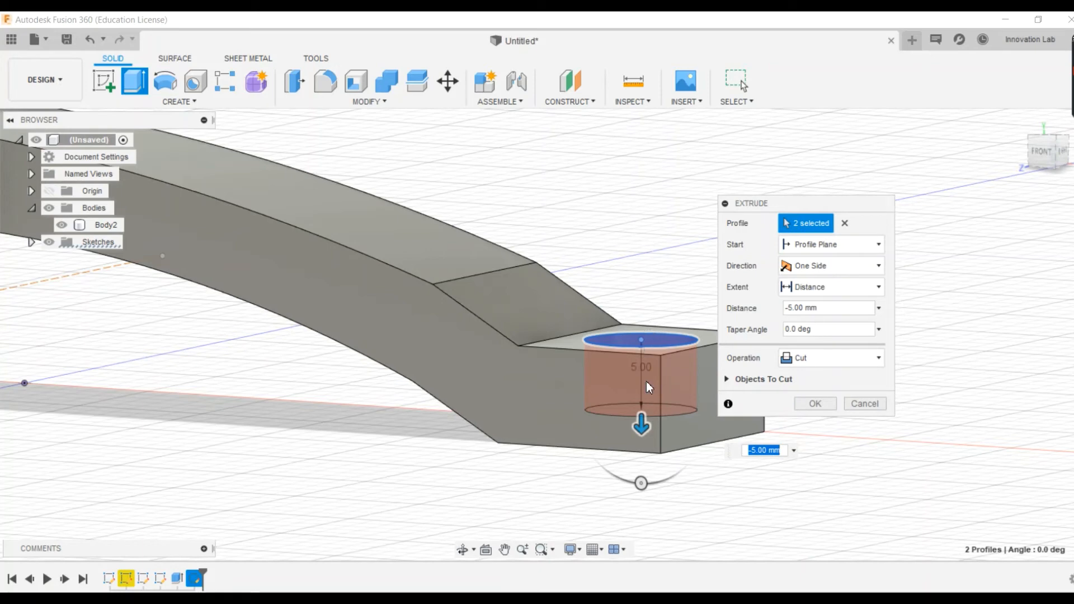
{"action": "left_click_drag", "start_coordinate": [794, 314], "coordinate": [783, 312]}
{"action": "type", "text": "-"}
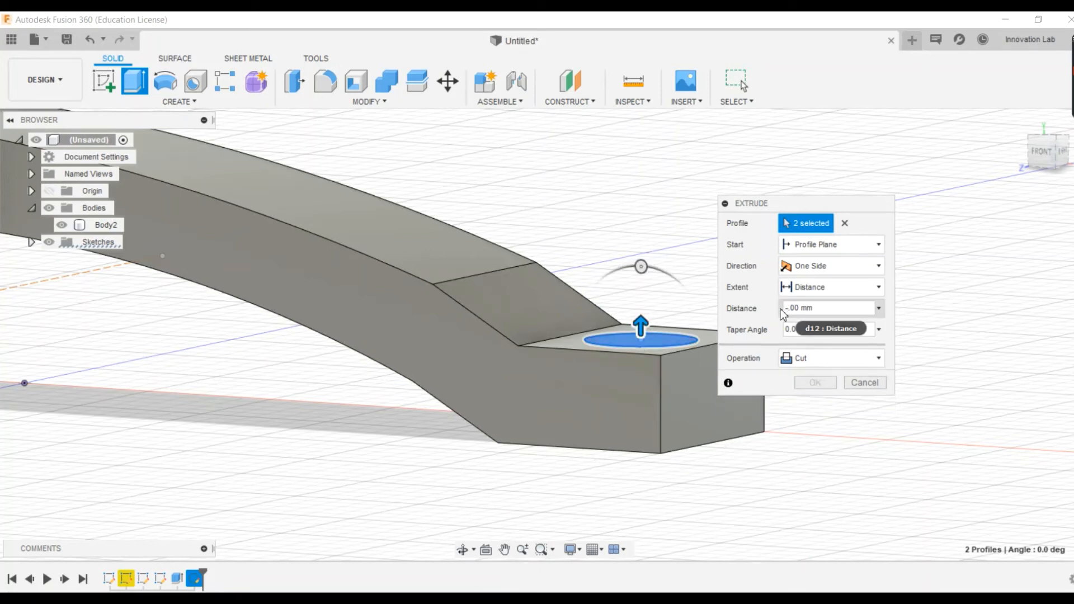
{"action": "type", "text": "3"}
{"action": "key", "text": "Return"}
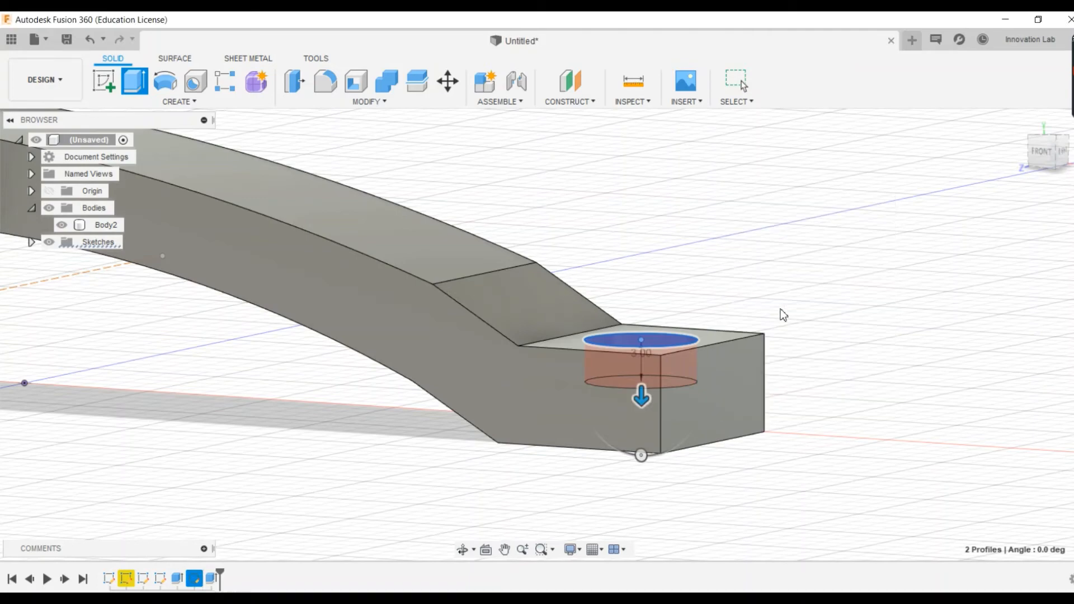
Step: Edit the circular cut feature on the handle's ends and set its taper angle to -35 degrees
{"action": "scroll", "coordinate": [864, 307], "scroll_direction": "down", "scroll_amount": 3}
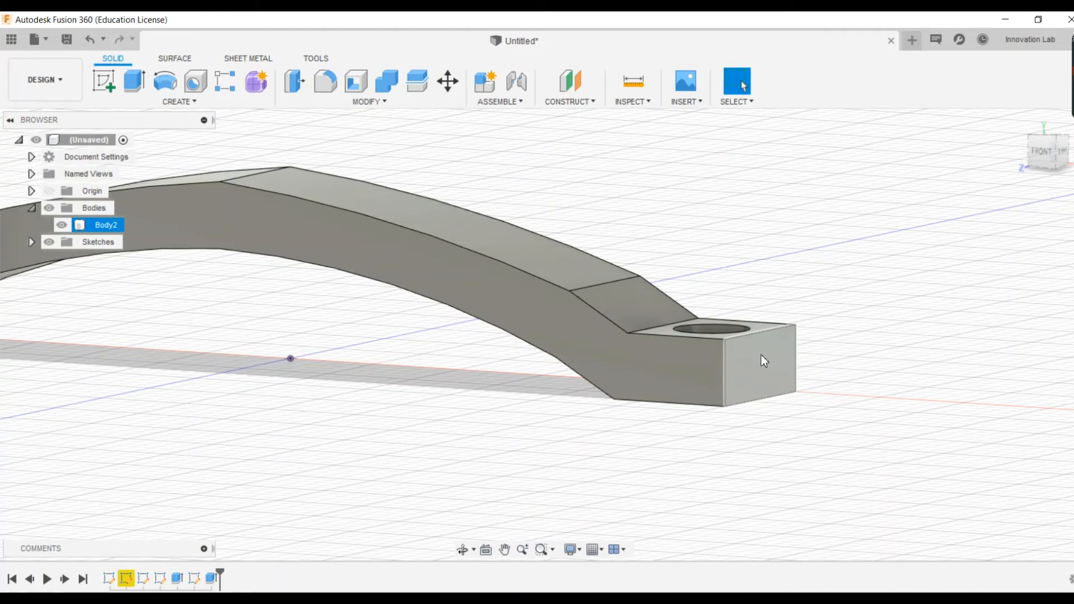
{"action": "middle_click_drag", "start_coordinate": [761, 354], "coordinate": [740, 371], "text": "shift"}
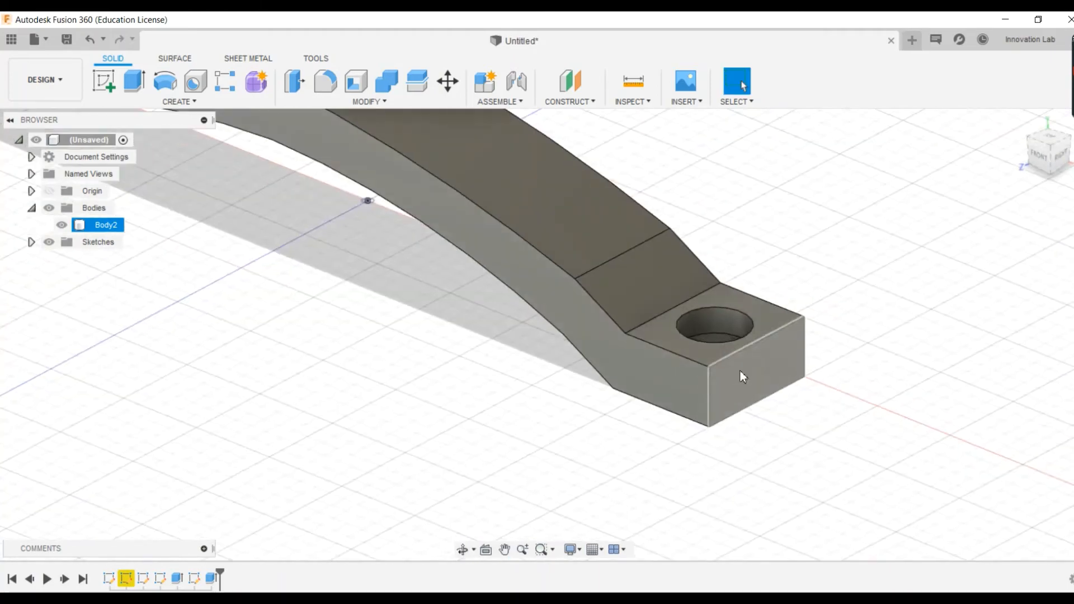
{"action": "left_click", "coordinate": [734, 323]}
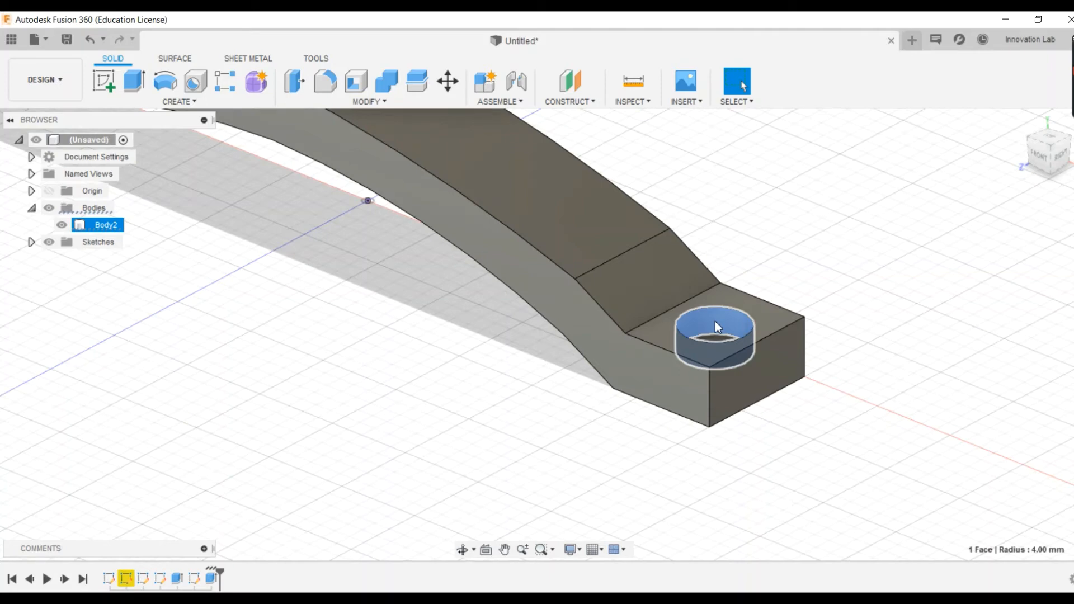
{"action": "right_click", "coordinate": [716, 324]}
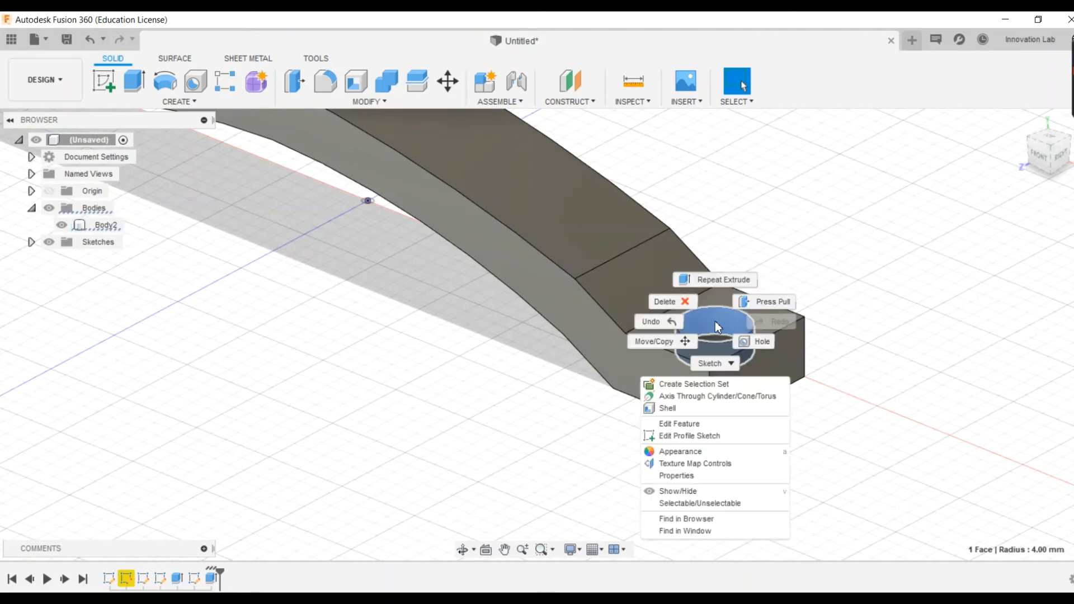
{"action": "left_click", "coordinate": [714, 423]}
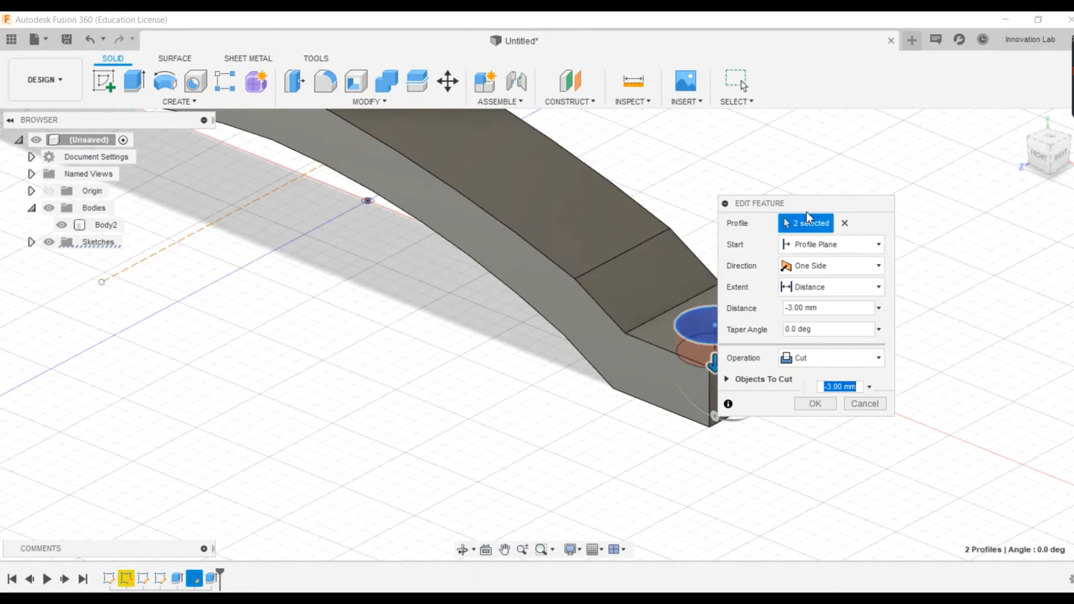
{"action": "left_click_drag", "start_coordinate": [814, 207], "coordinate": [899, 181]}
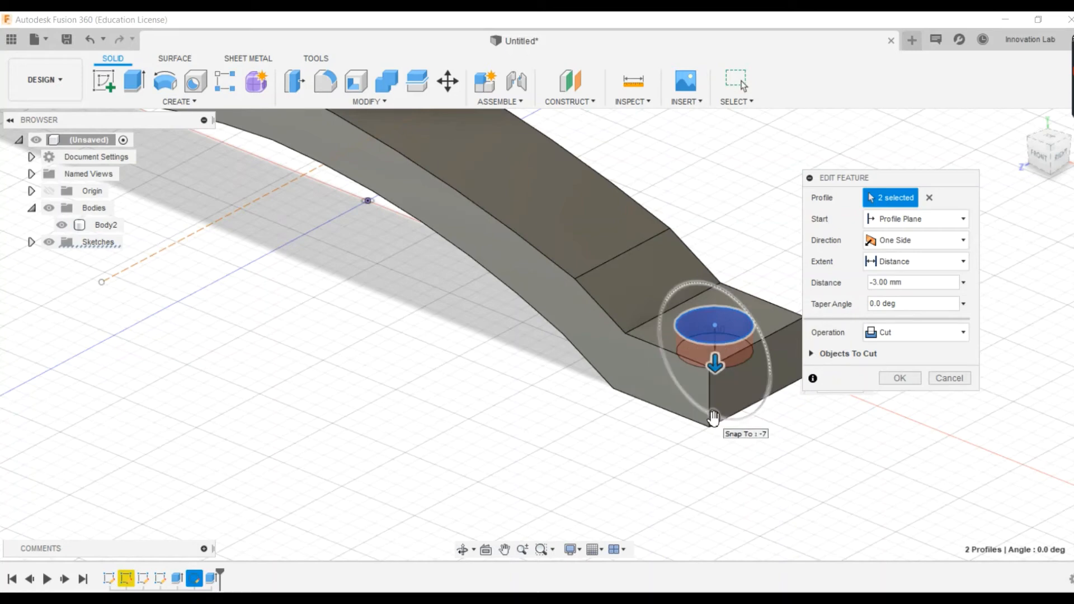
{"action": "scroll", "coordinate": [714, 410], "scroll_direction": "up", "scroll_amount": 3}
{"action": "scroll", "coordinate": [716, 397], "scroll_direction": "up", "scroll_amount": 1}
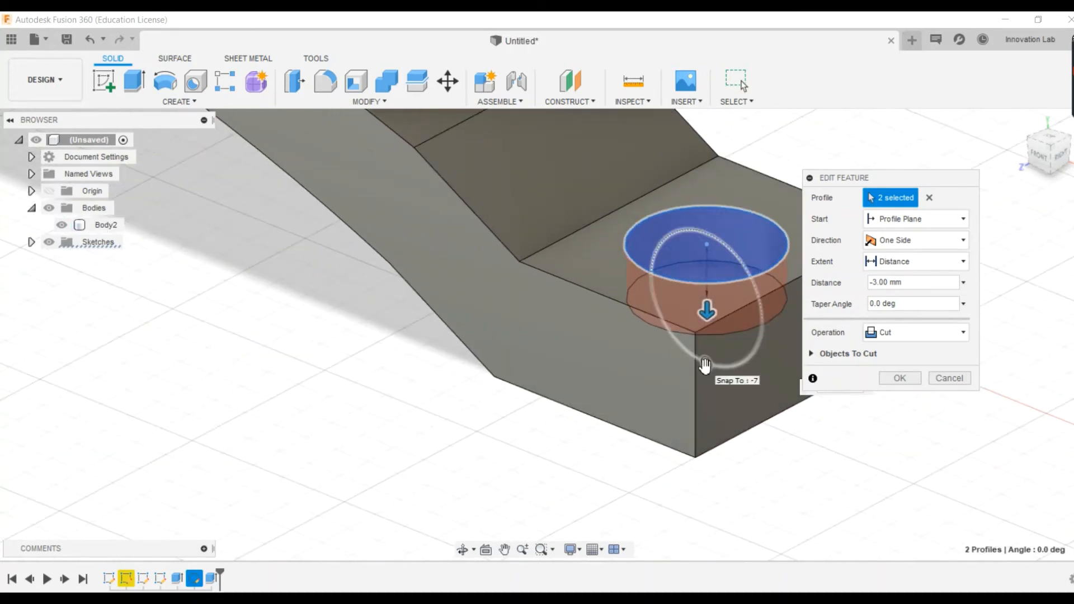
{"action": "left_click_drag", "start_coordinate": [705, 366], "coordinate": [728, 354]}
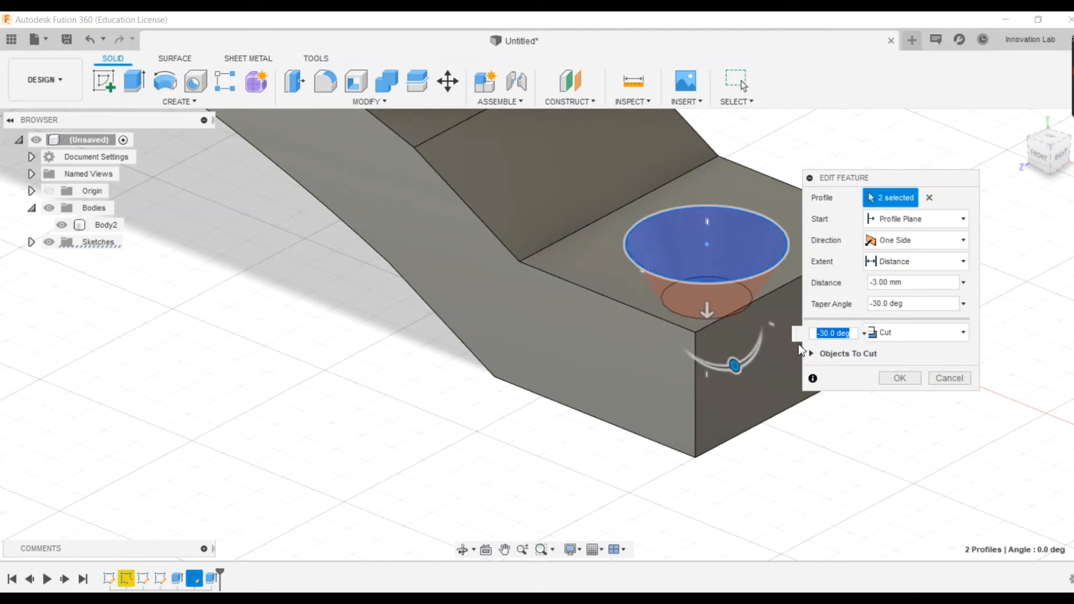
{"action": "left_click_drag", "start_coordinate": [888, 307], "coordinate": [860, 310]}
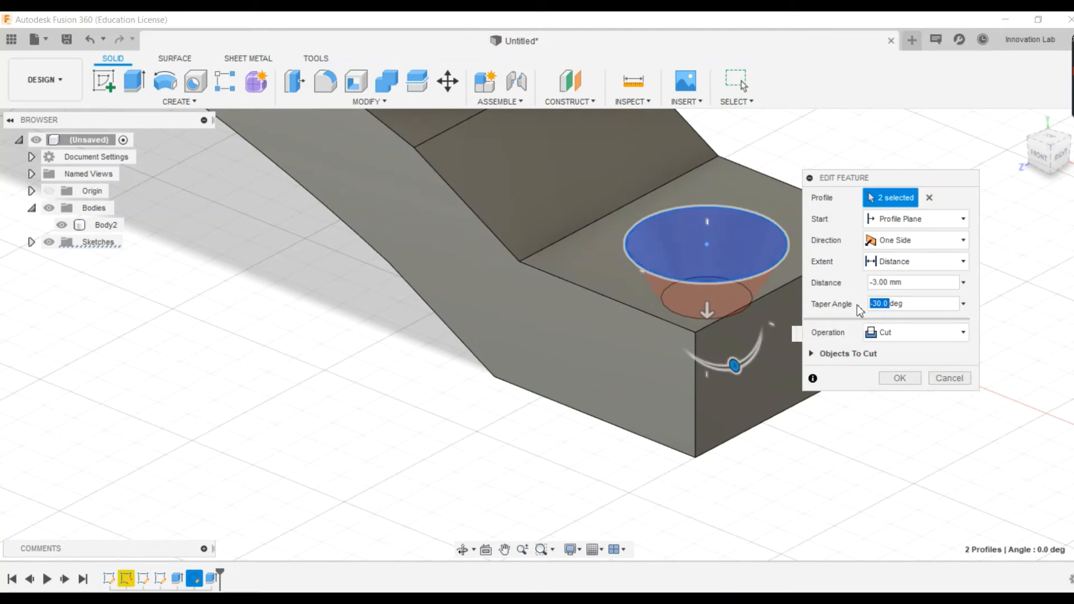
{"action": "type", "text": "-35"}
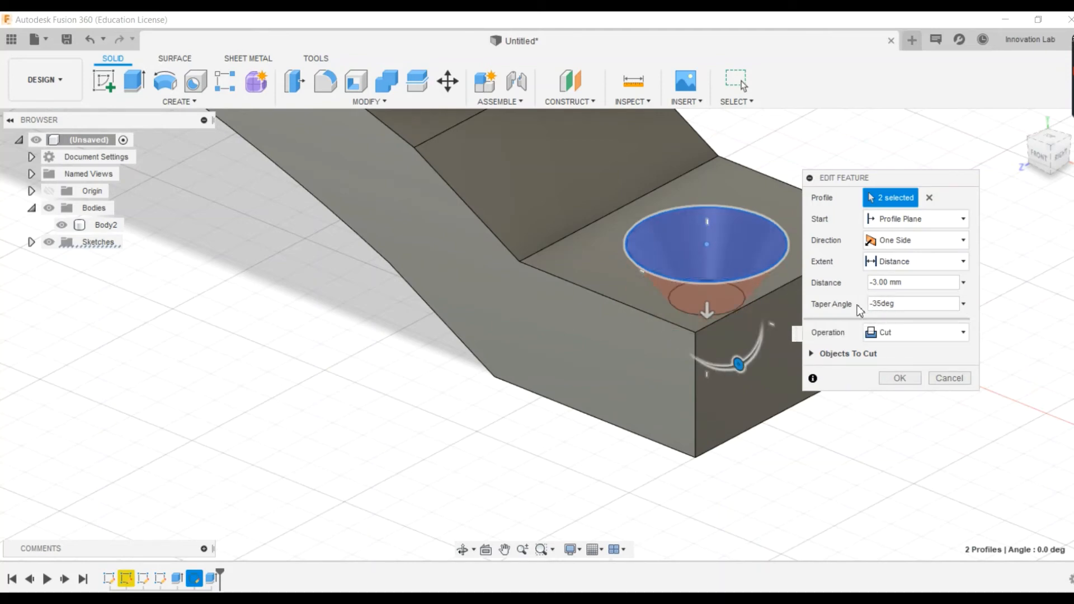
{"action": "key", "text": "Return"}
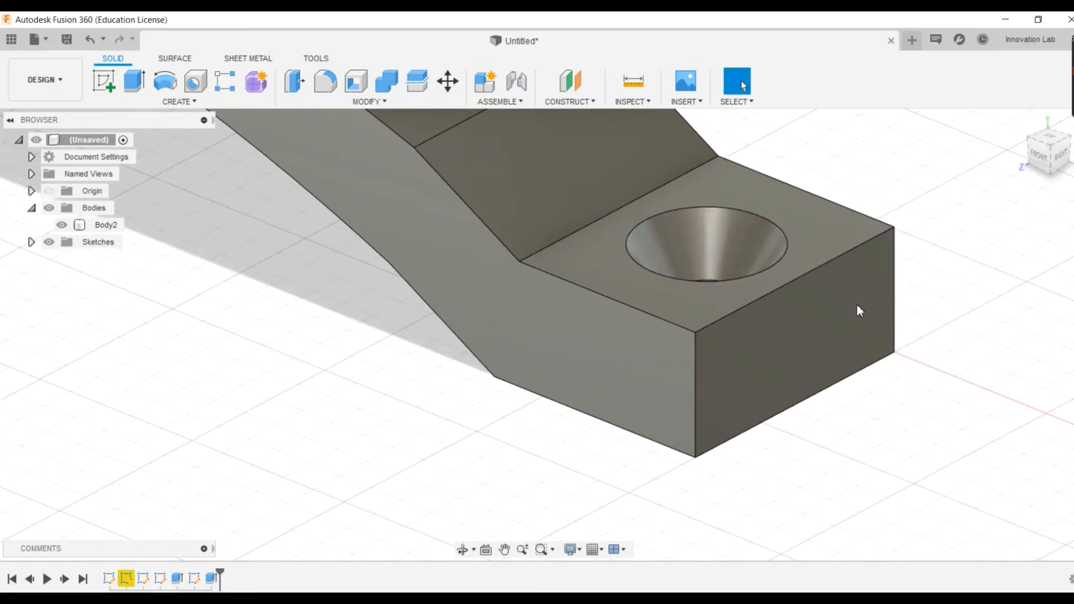
Step: Examine the tapered recesses at both ends of the handle from several angles
{"action": "left_click", "coordinate": [857, 303]}
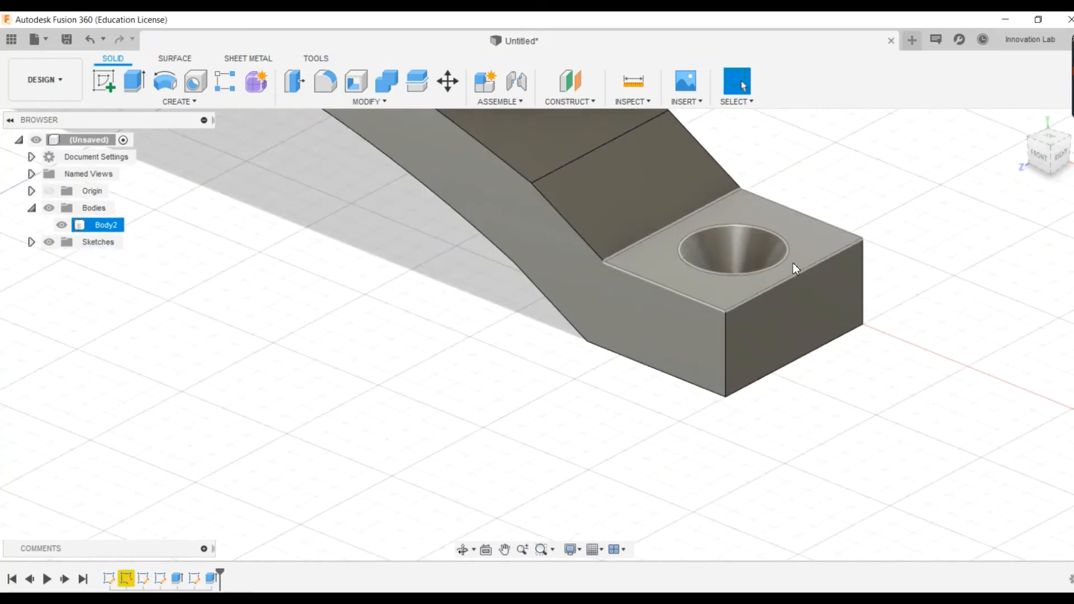
{"action": "middle_click_drag", "start_coordinate": [768, 284], "coordinate": [771, 315], "text": "shift"}
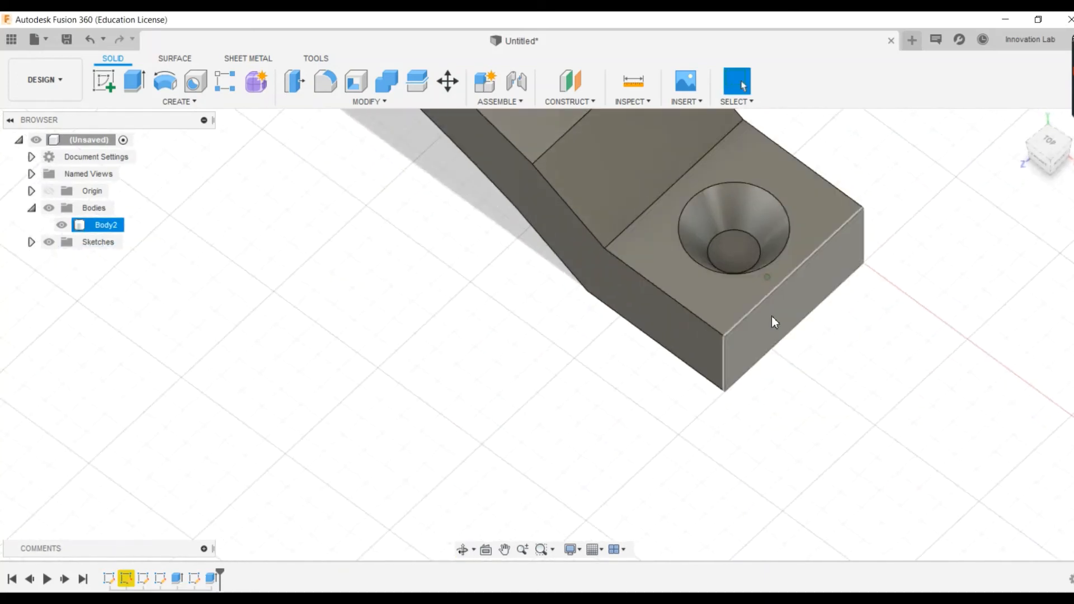
{"action": "scroll", "coordinate": [773, 314], "scroll_direction": "up", "scroll_amount": 3}
{"action": "scroll", "coordinate": [774, 313], "scroll_direction": "down", "scroll_amount": 8}
{"action": "middle_click_drag", "start_coordinate": [598, 263], "coordinate": [690, 355], "text": "shift"}
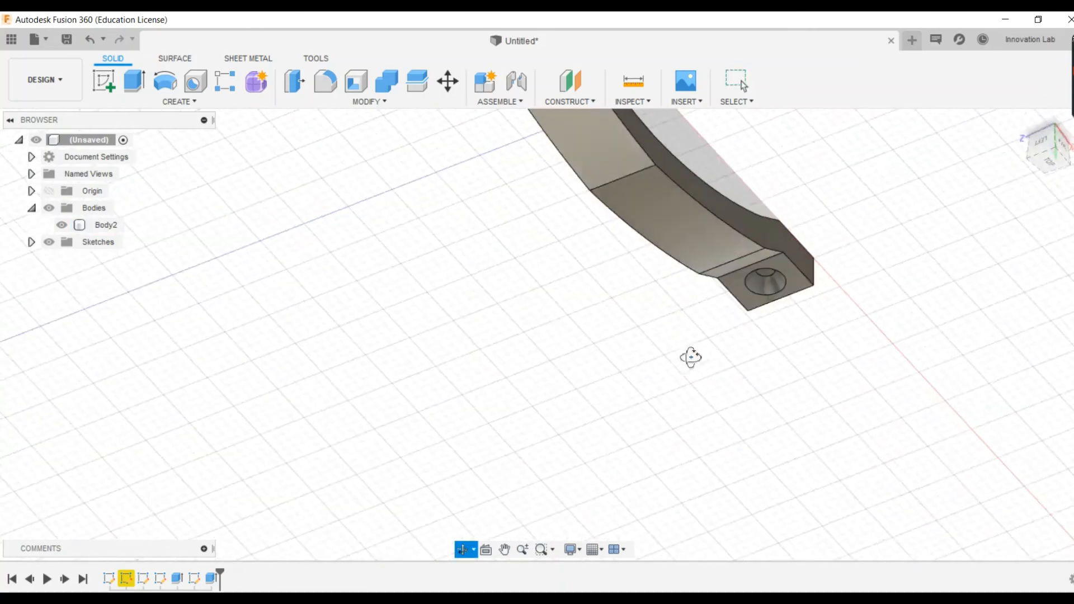
{"action": "middle_click_drag", "start_coordinate": [607, 254], "coordinate": [778, 565], "text": "shift"}
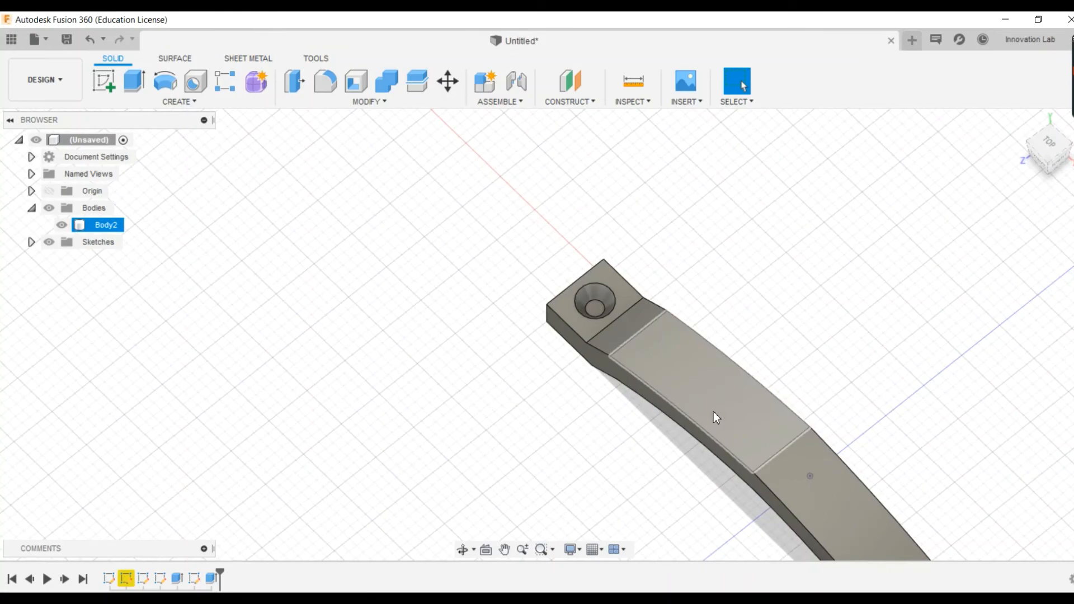
{"action": "middle_click_drag", "start_coordinate": [713, 411], "coordinate": [667, 336], "text": "shift"}
{"action": "left_click", "coordinate": [666, 336]}
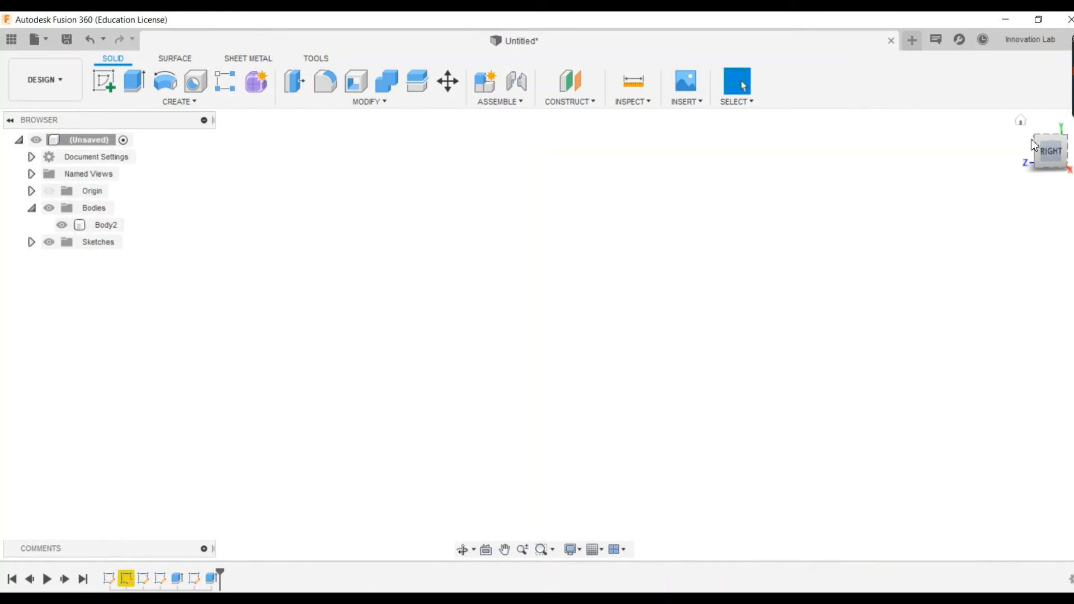
{"action": "left_click", "coordinate": [1025, 121]}
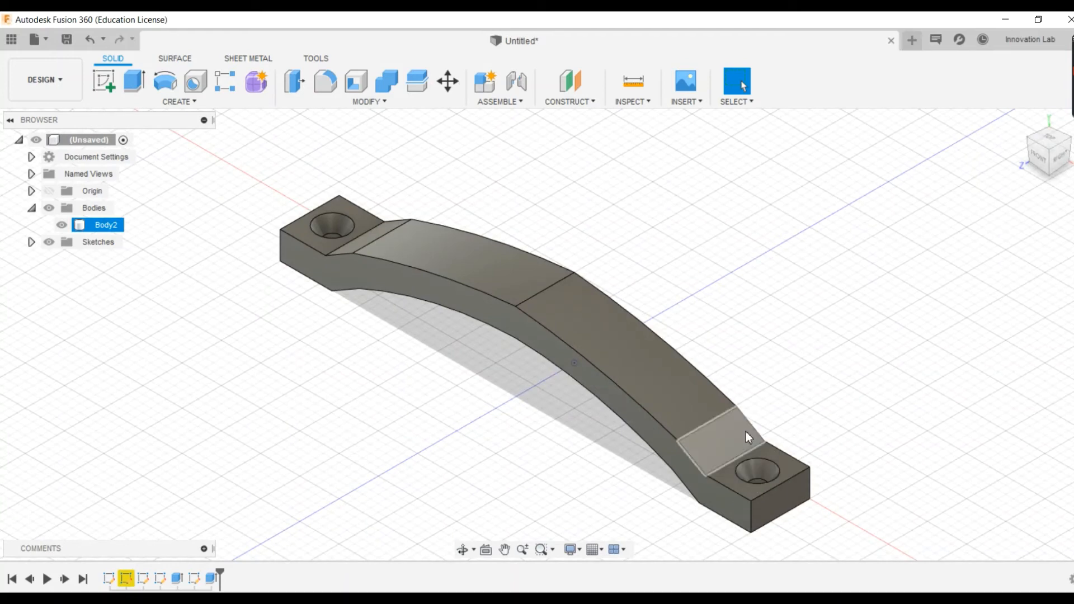
{"action": "middle_click_drag", "start_coordinate": [743, 477], "coordinate": [743, 509], "text": "shift"}
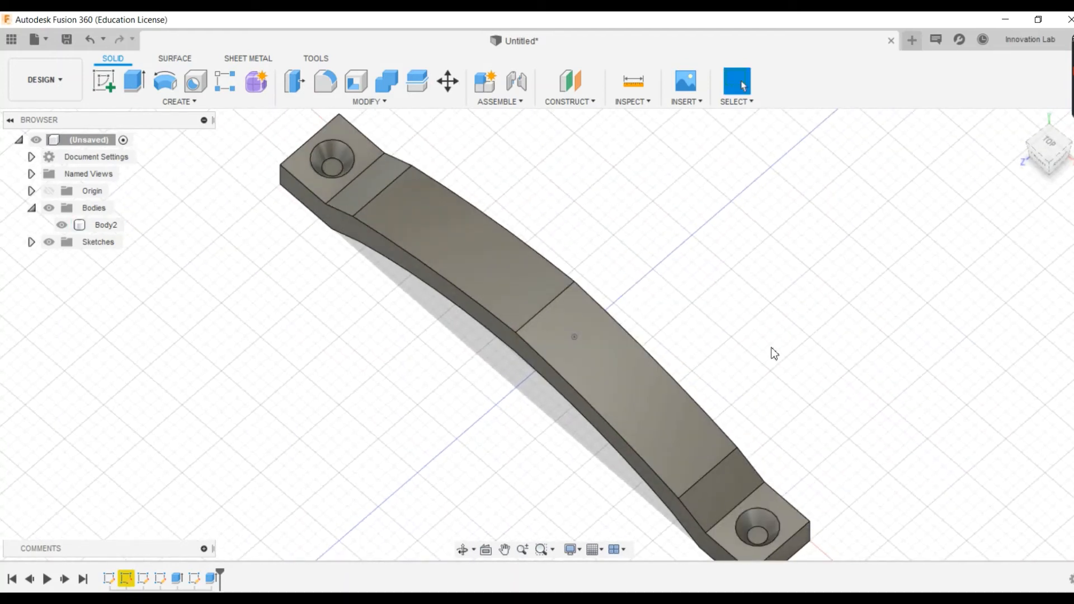
Step: Extrude the small circular floor faces of both tapered recesses 5 mm downward as a cut
{"action": "left_click", "coordinate": [137, 90]}
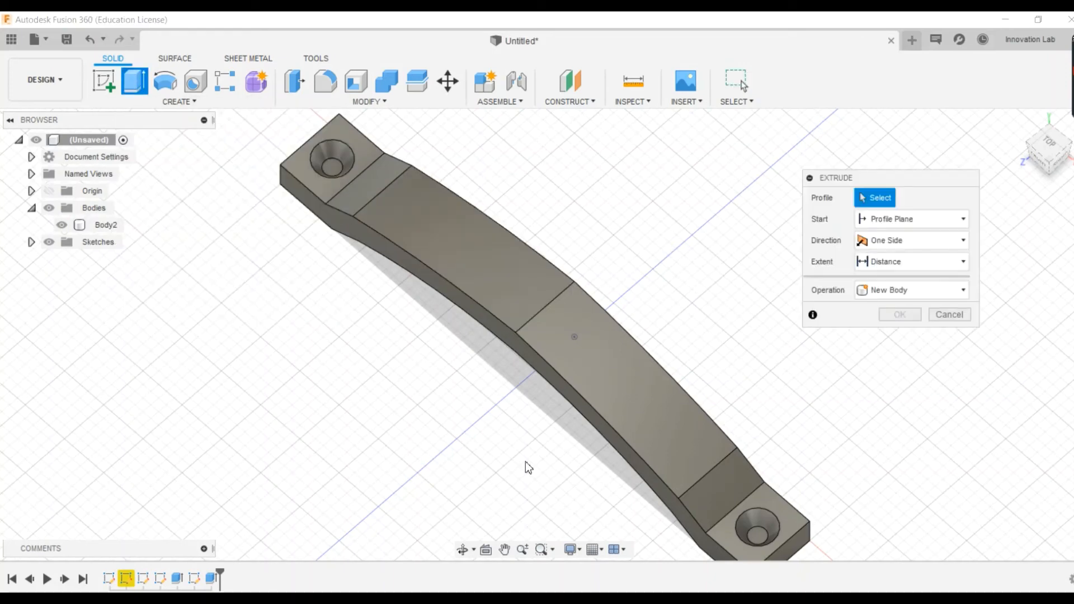
{"action": "left_click", "coordinate": [757, 534]}
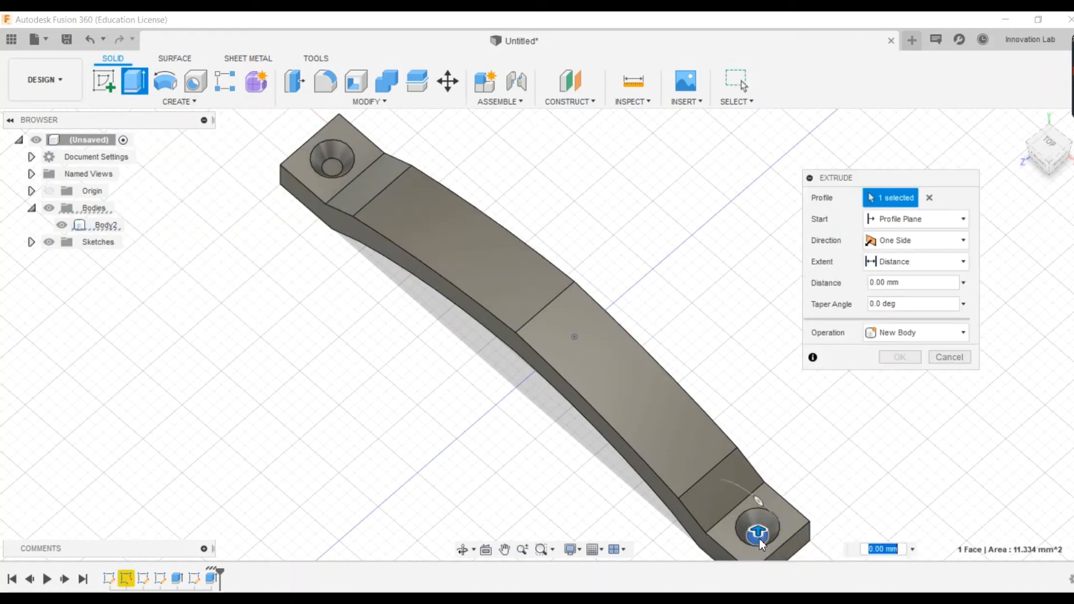
{"action": "left_click", "coordinate": [334, 169]}
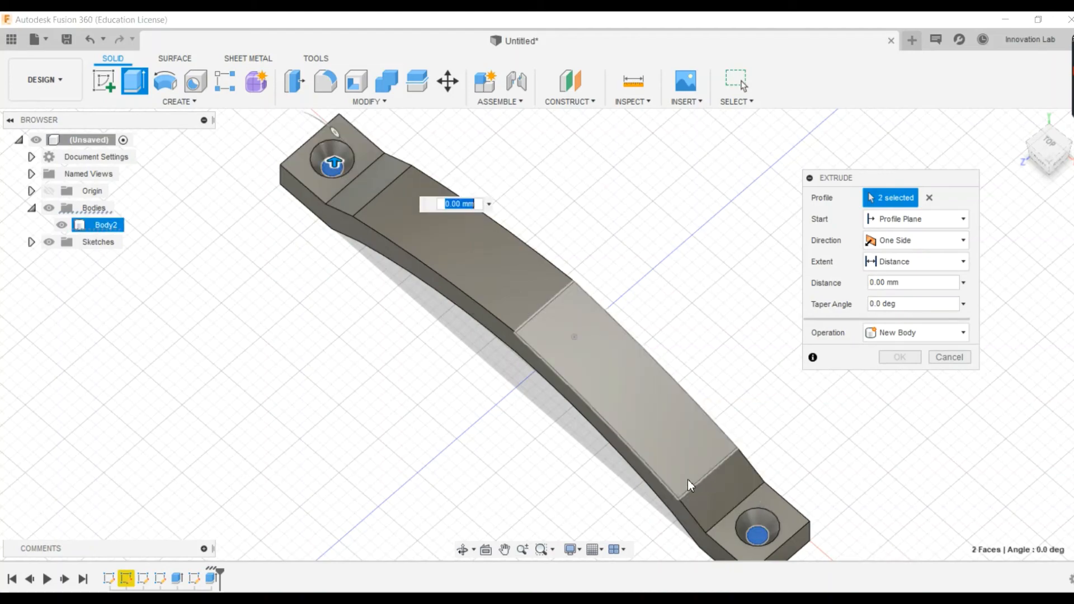
{"action": "middle_click_drag", "start_coordinate": [687, 478], "coordinate": [682, 431], "text": "shift"}
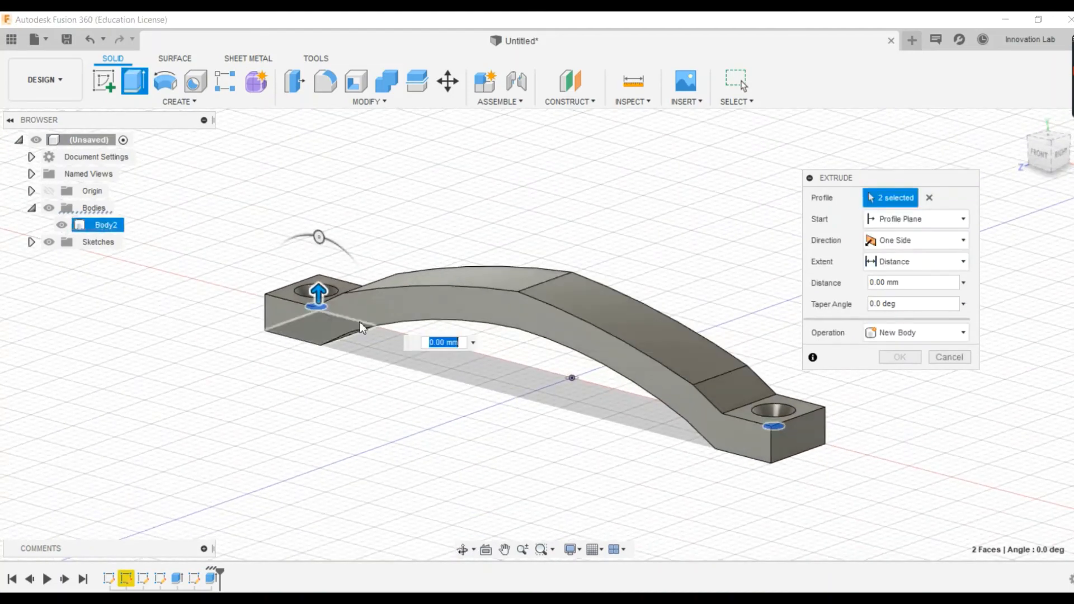
{"action": "left_click_drag", "start_coordinate": [319, 294], "coordinate": [319, 340]}
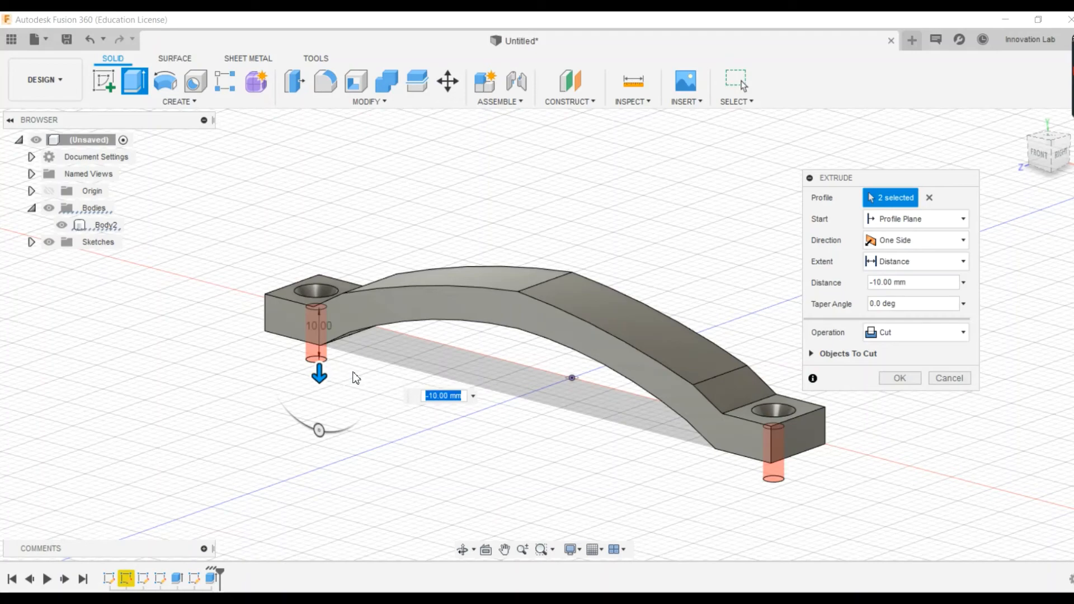
{"action": "middle_click_drag", "start_coordinate": [354, 375], "coordinate": [324, 391], "text": "shift"}
{"action": "scroll", "coordinate": [264, 394], "scroll_direction": "up", "scroll_amount": 5}
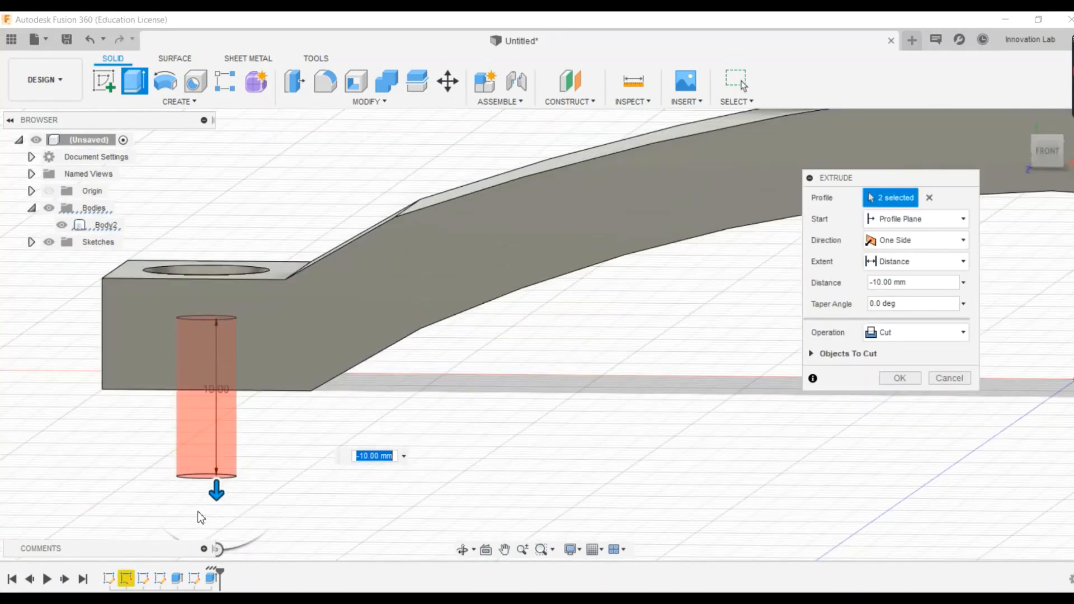
{"action": "left_click_drag", "start_coordinate": [216, 490], "coordinate": [217, 413]}
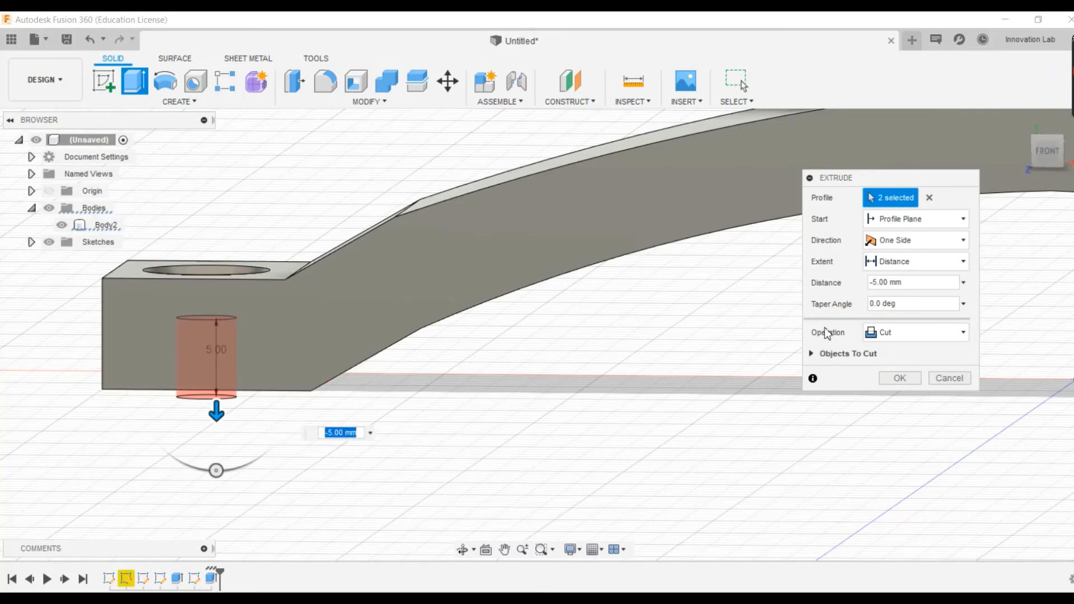
Step: Set the extent of the two hole cuts to All and complete the extrusion
{"action": "left_click", "coordinate": [924, 263]}
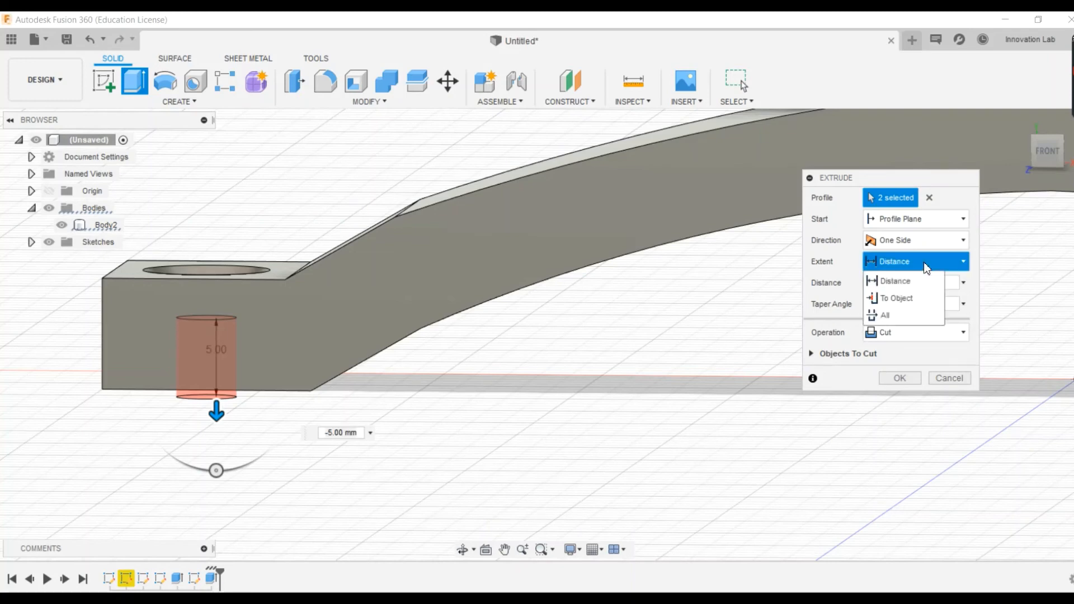
{"action": "left_click", "coordinate": [889, 260]}
{"action": "left_click", "coordinate": [890, 261]}
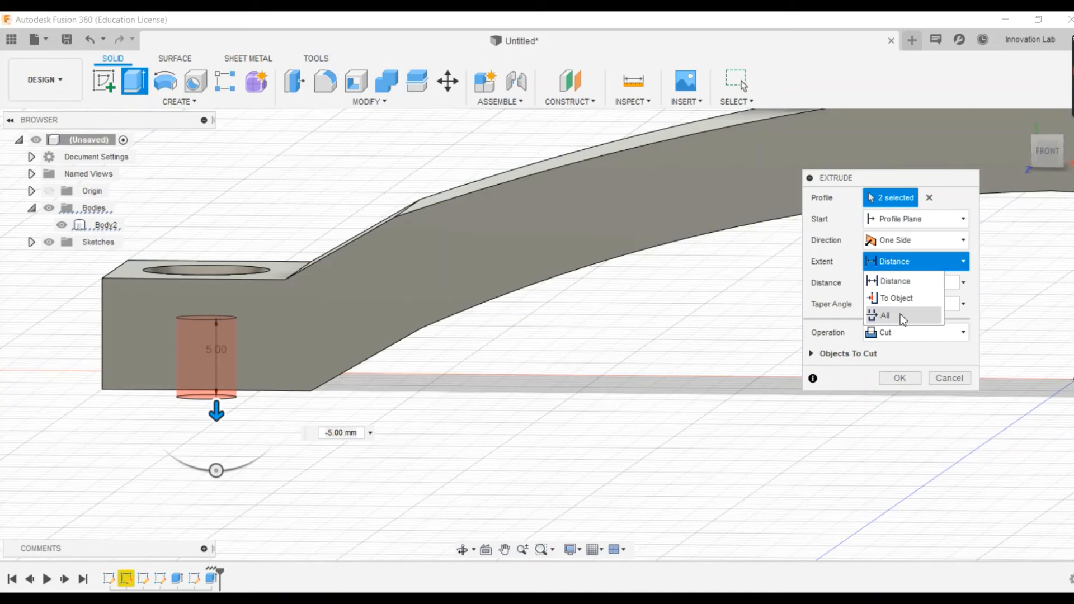
{"action": "left_click", "coordinate": [895, 316]}
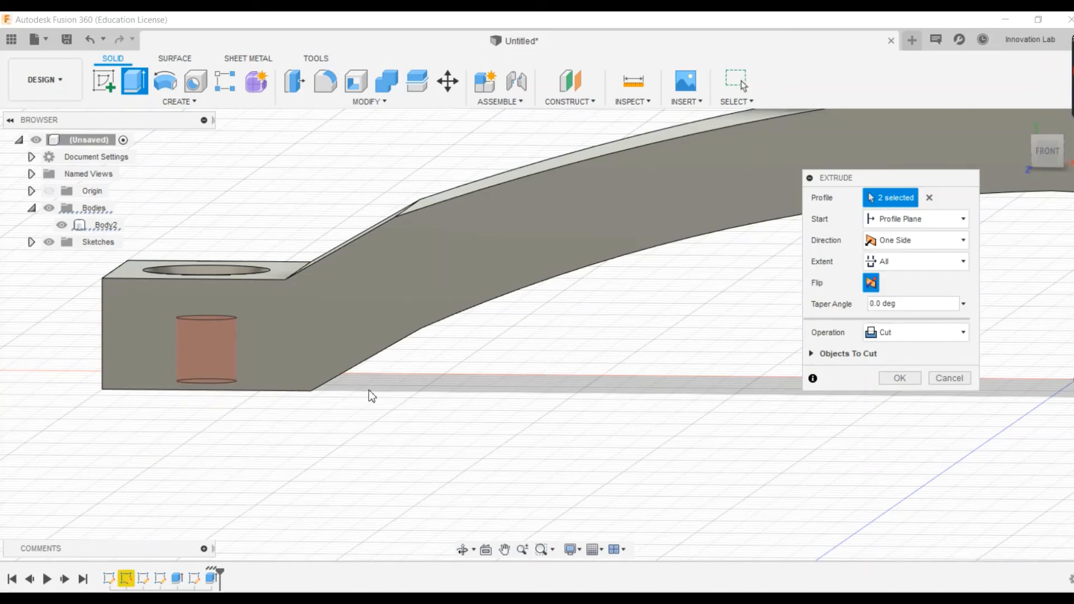
{"action": "middle_click_drag", "start_coordinate": [368, 390], "coordinate": [380, 370], "text": "shift"}
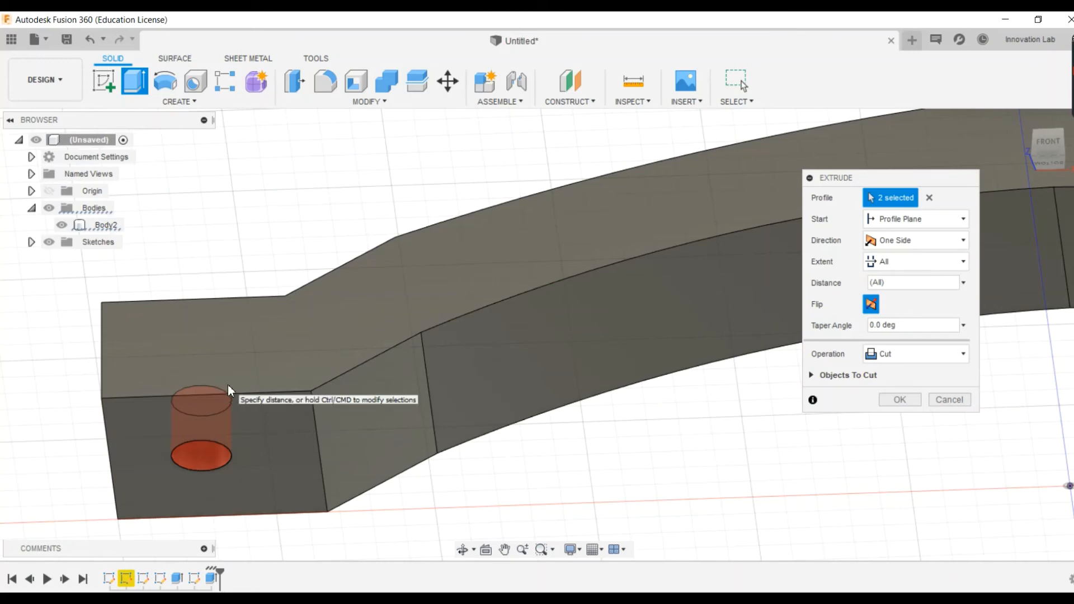
{"action": "scroll", "coordinate": [348, 431], "scroll_direction": "down", "scroll_amount": 6}
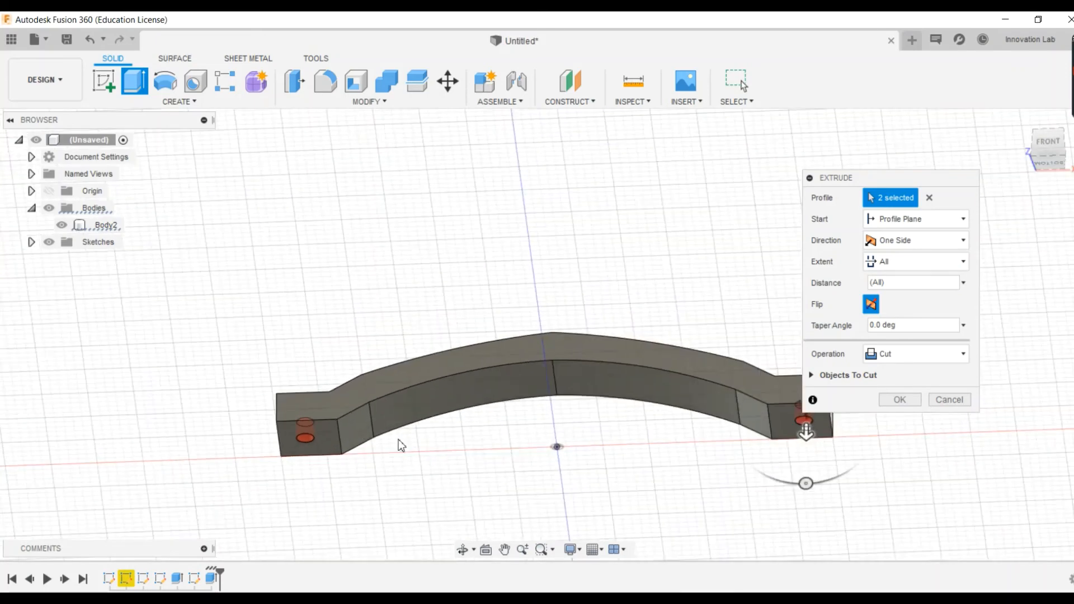
{"action": "middle_click_drag", "start_coordinate": [556, 450], "coordinate": [671, 464], "text": "shift"}
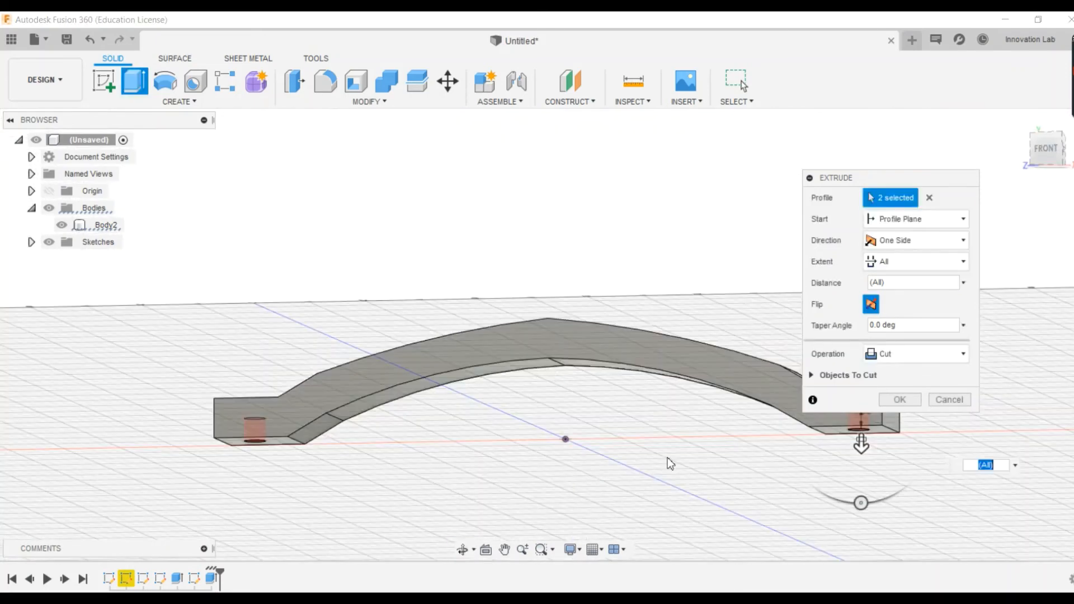
{"action": "left_click", "coordinate": [900, 399]}
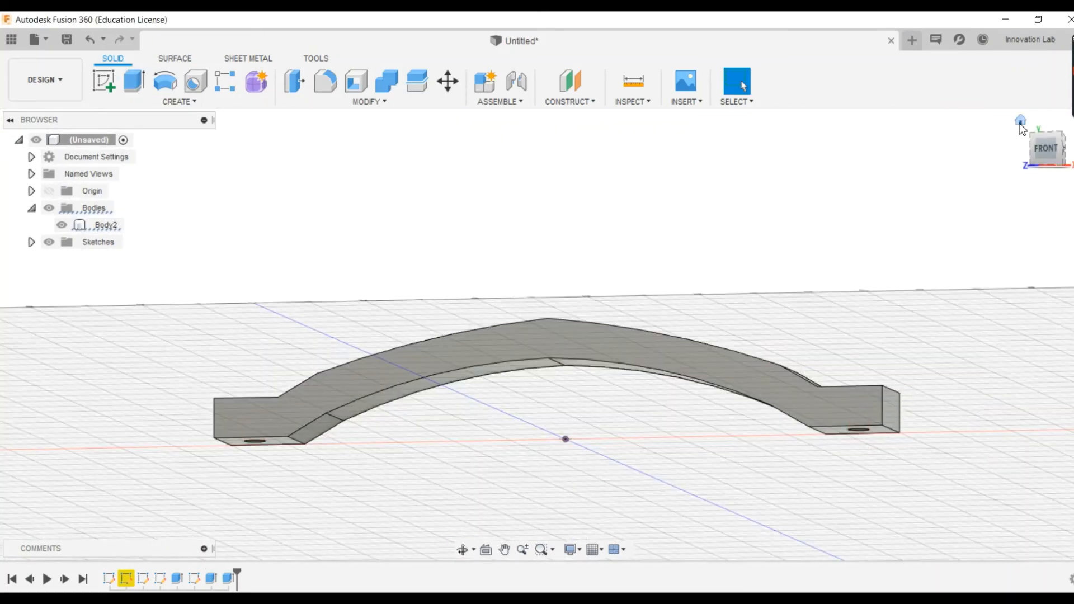
{"action": "left_click", "coordinate": [1019, 123]}
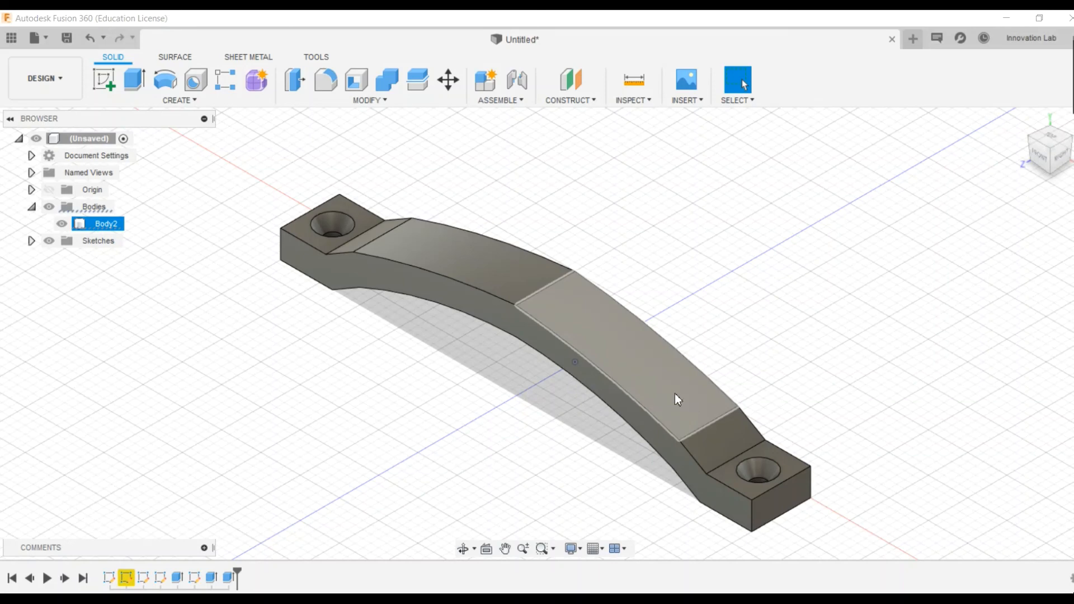
Step: Start a constant-radius fillet on the four long curved edges along both sides of the arch's upper surface
{"action": "key", "text": "Escape"}
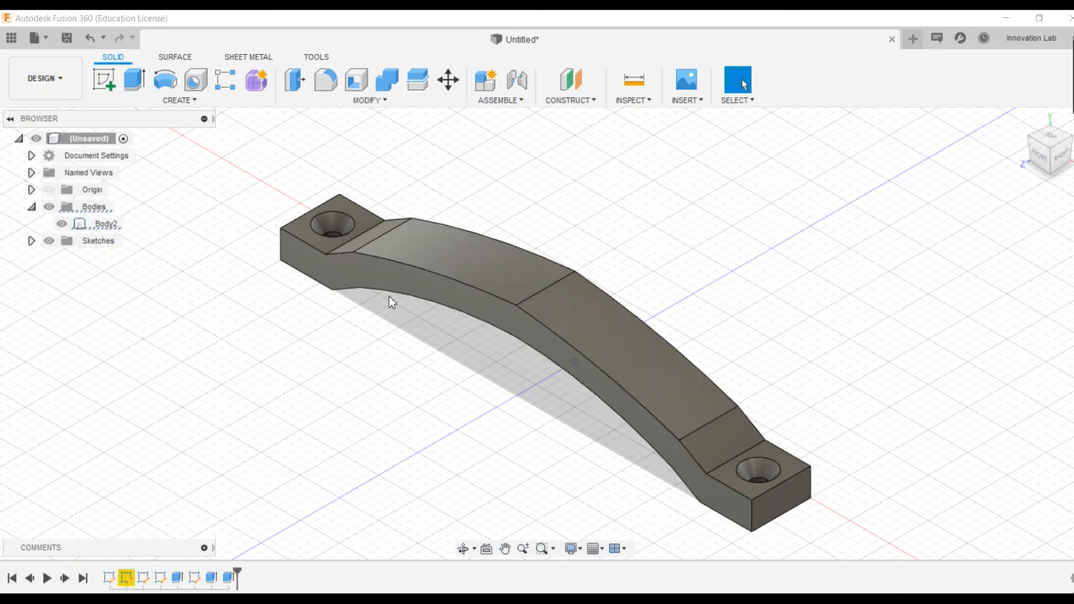
{"action": "left_click", "coordinate": [328, 82]}
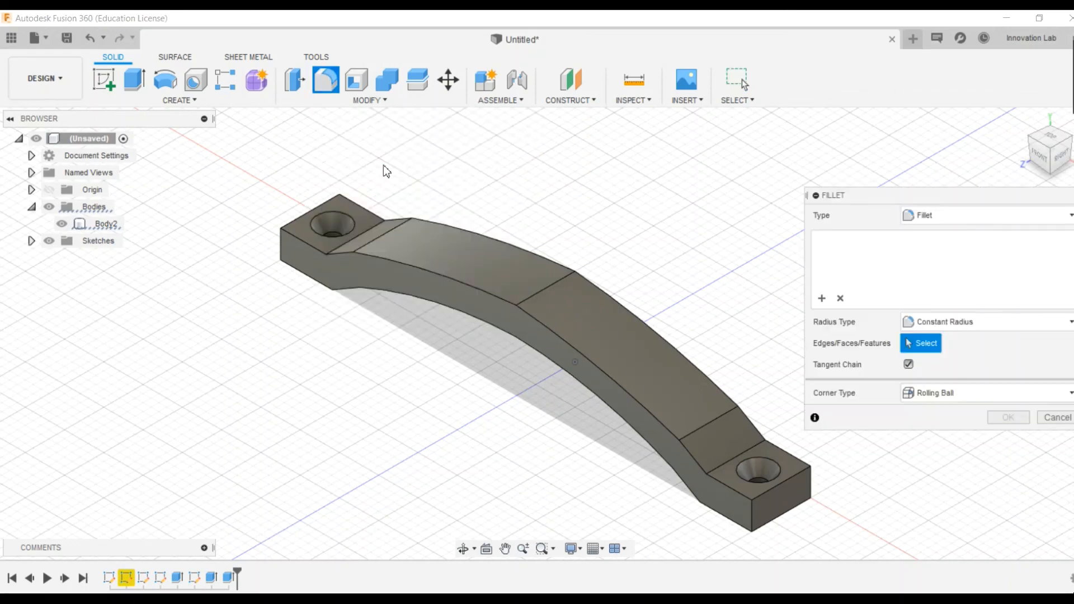
{"action": "scroll", "coordinate": [484, 293], "scroll_direction": "up", "scroll_amount": 2}
{"action": "scroll", "coordinate": [484, 293], "scroll_direction": "up", "scroll_amount": 3}
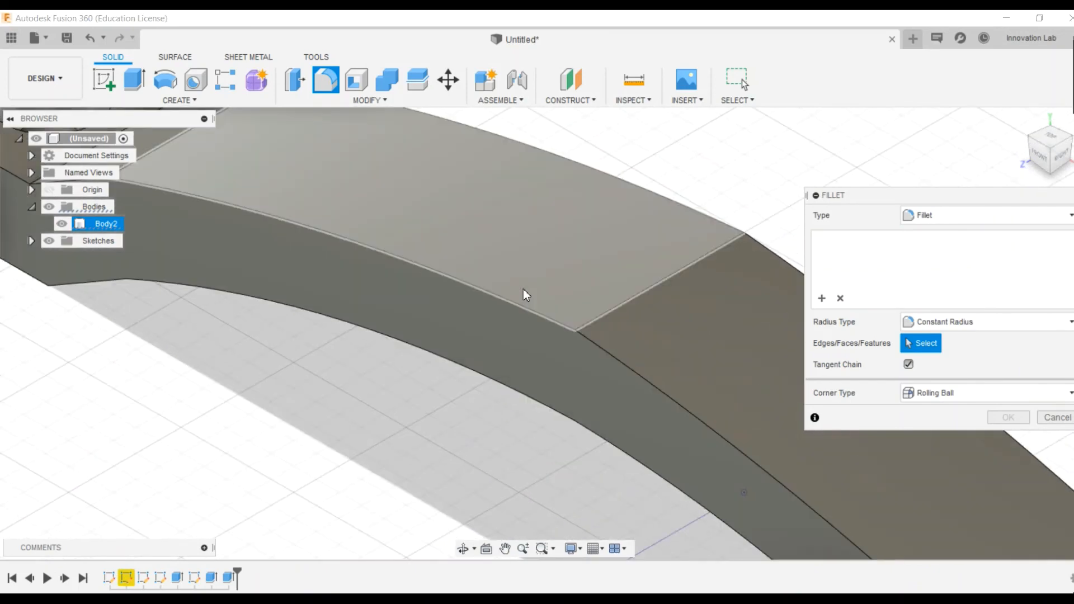
{"action": "left_click", "coordinate": [491, 295]}
{"action": "scroll", "coordinate": [485, 237], "scroll_direction": "down", "scroll_amount": 4}
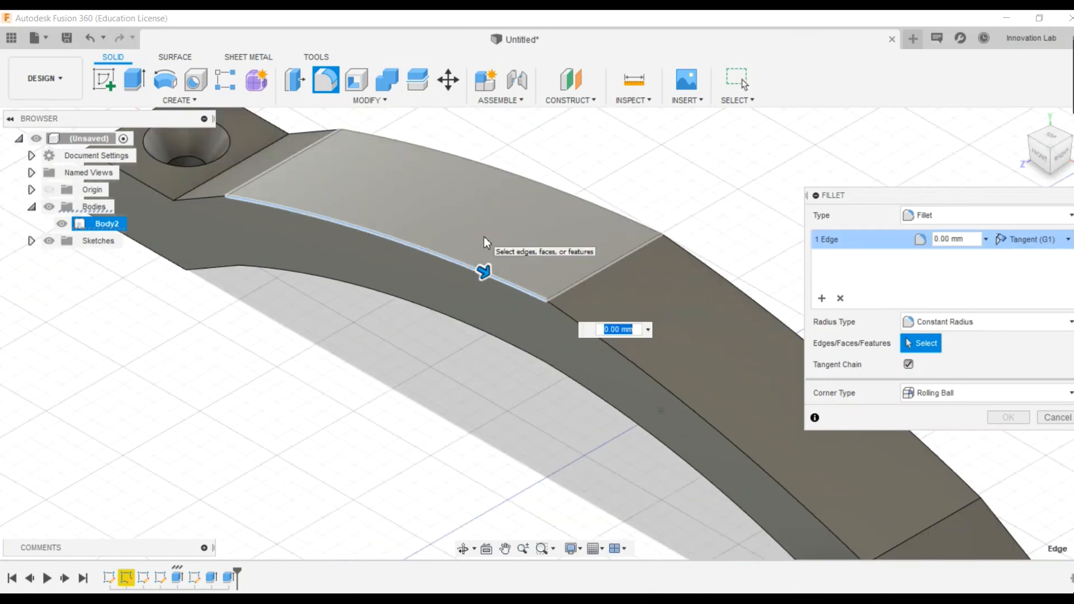
{"action": "left_click", "coordinate": [633, 361]}
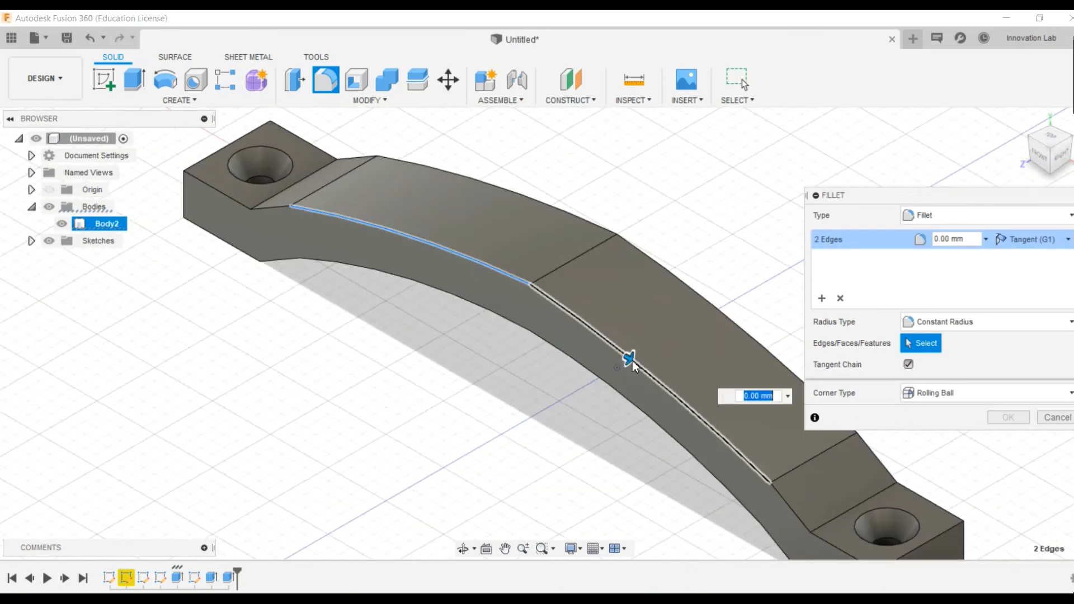
{"action": "left_click", "coordinate": [700, 296]}
{"action": "left_click", "coordinate": [582, 219]}
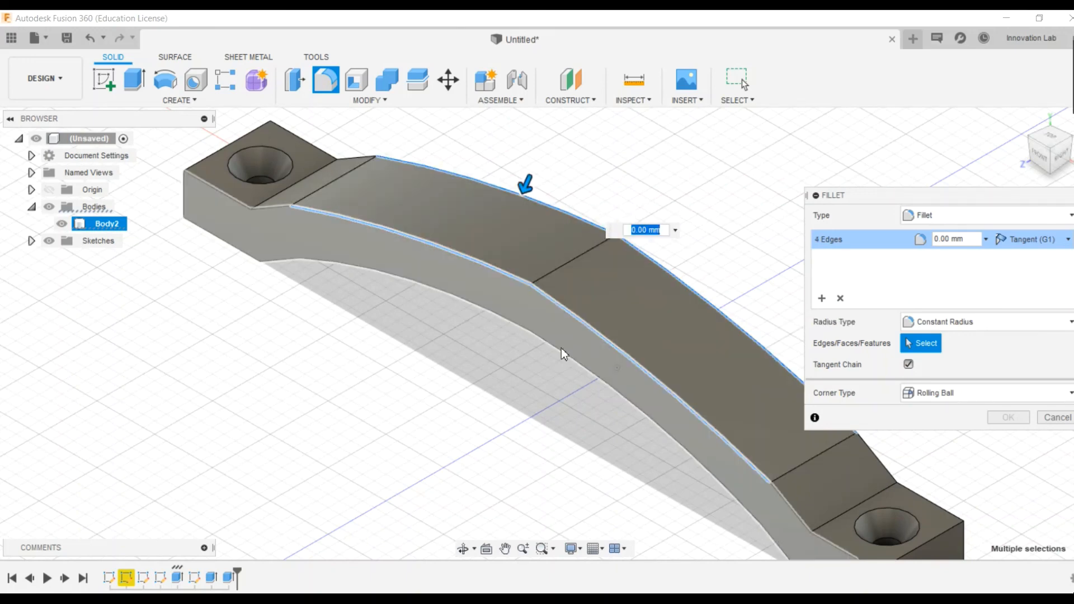
Step: Add the four long curved edges along both sides of the arch's underside to the fillet selection
{"action": "middle_click_drag", "start_coordinate": [573, 354], "coordinate": [408, 338], "text": "shift"}
{"action": "left_click", "coordinate": [408, 338]}
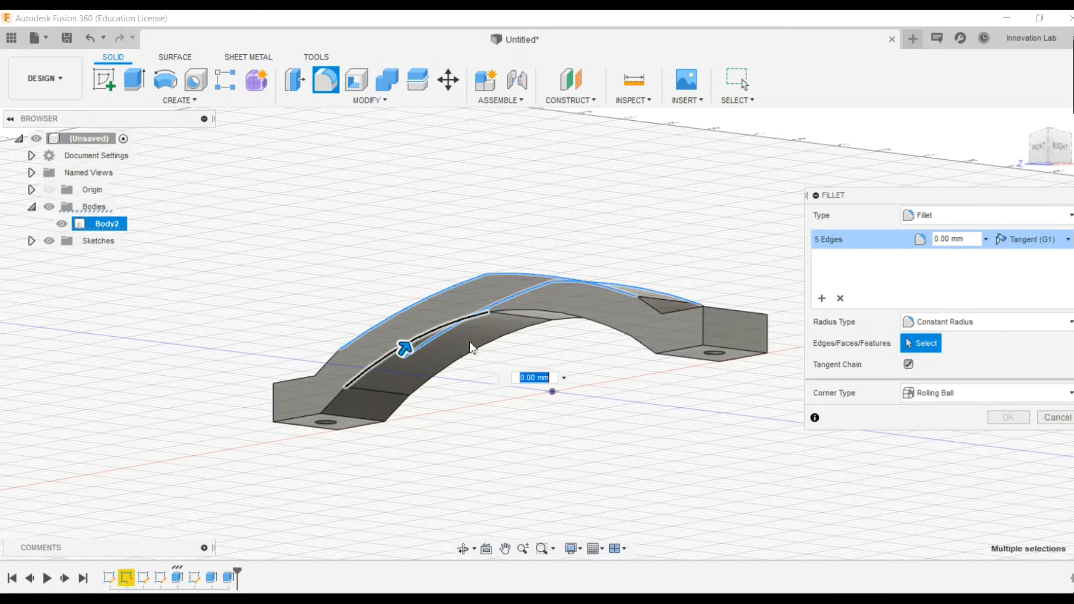
{"action": "left_click", "coordinate": [572, 322]}
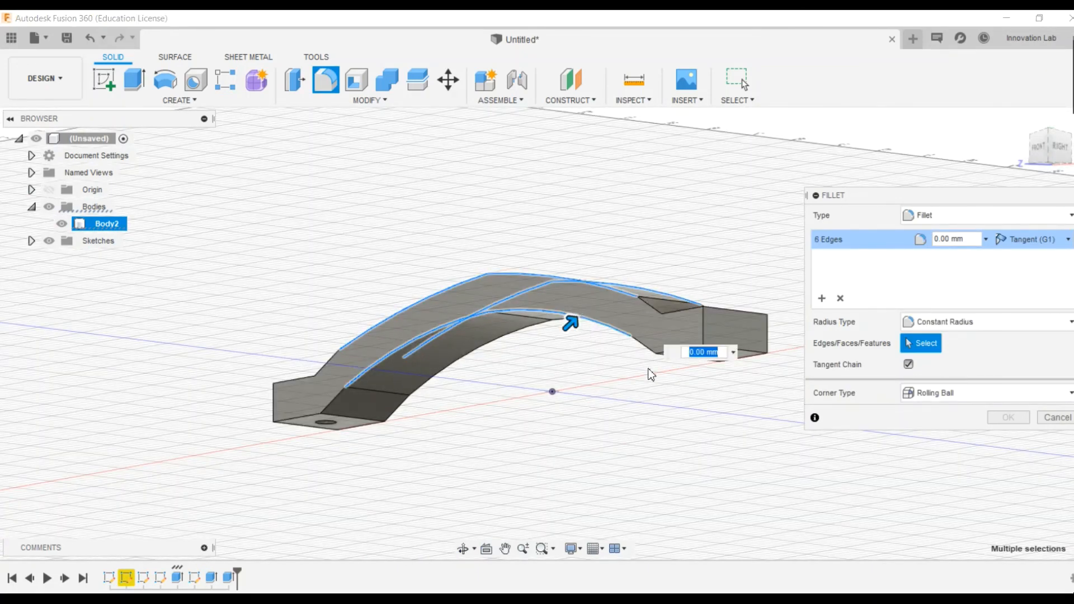
{"action": "middle_click_drag", "start_coordinate": [650, 371], "coordinate": [483, 376]}
{"action": "scroll", "coordinate": [384, 311], "scroll_direction": "up", "scroll_amount": 5}
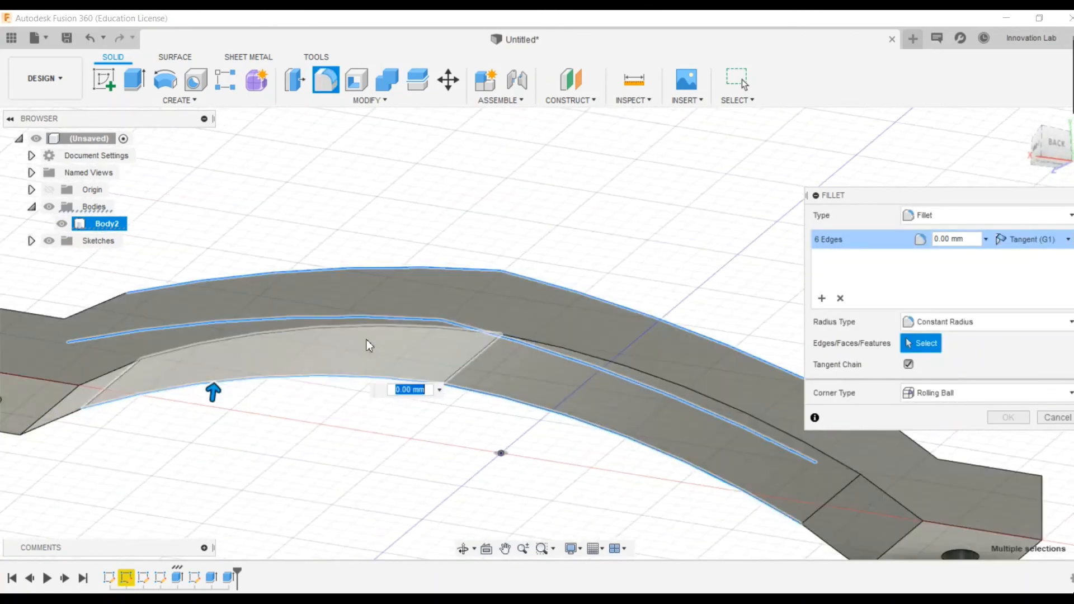
{"action": "left_click", "coordinate": [373, 328]}
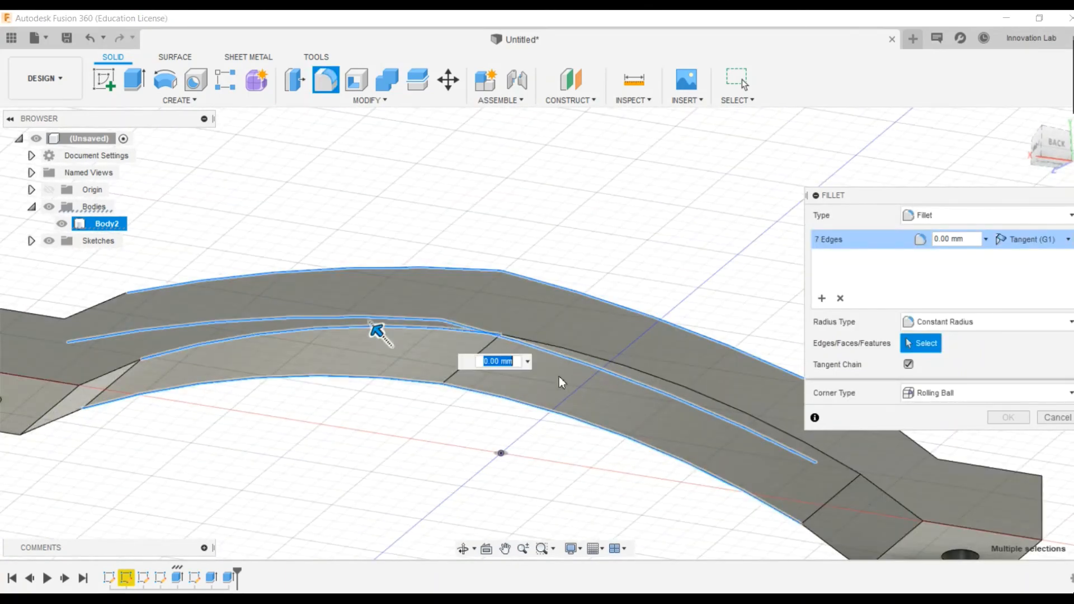
{"action": "left_click", "coordinate": [692, 395]}
{"action": "scroll", "coordinate": [750, 369], "scroll_direction": "up", "scroll_amount": 2}
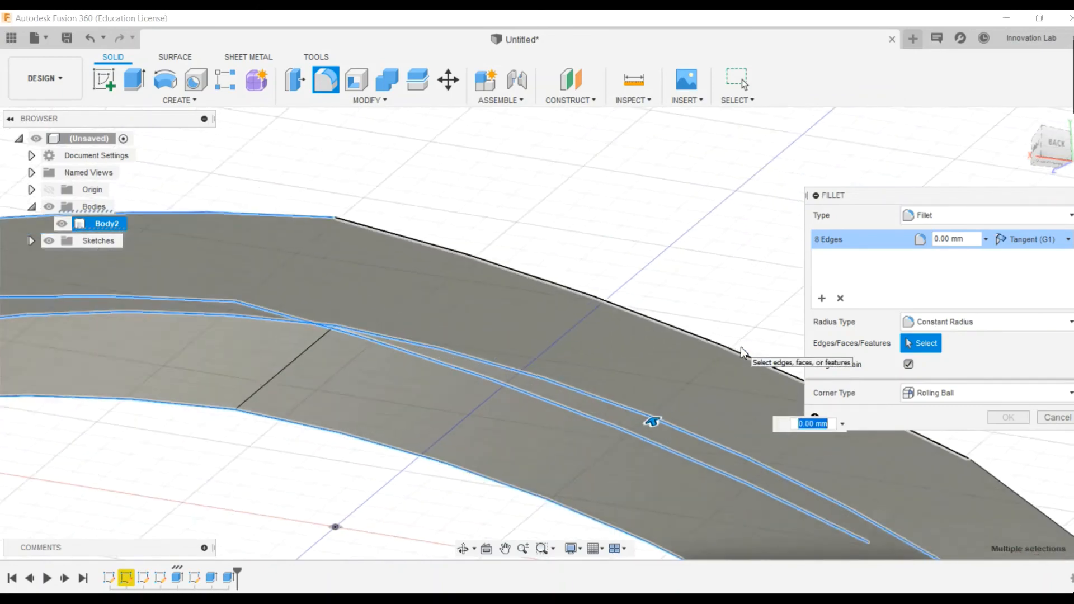
{"action": "scroll", "coordinate": [741, 353], "scroll_direction": "down", "scroll_amount": 5}
{"action": "middle_click_drag", "start_coordinate": [569, 407], "coordinate": [568, 475], "text": "shift"}
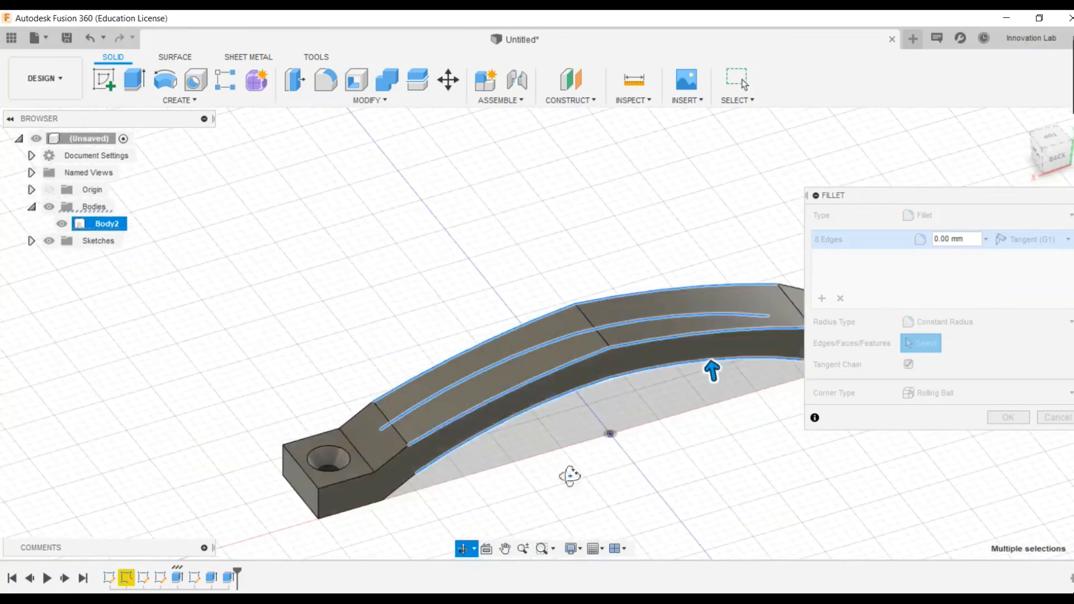
Step: Include the two upper edges where the slopes meet the flat ends, and complete the fillet with a 2 mm radius
{"action": "left_click", "coordinate": [371, 462]}
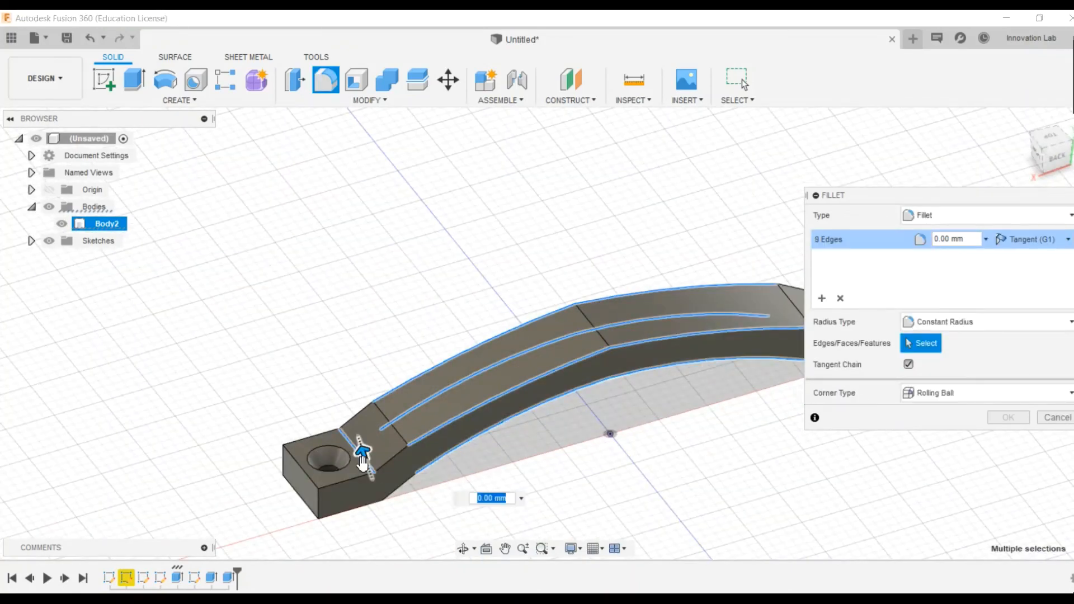
{"action": "scroll", "coordinate": [468, 424], "scroll_direction": "down", "scroll_amount": 5}
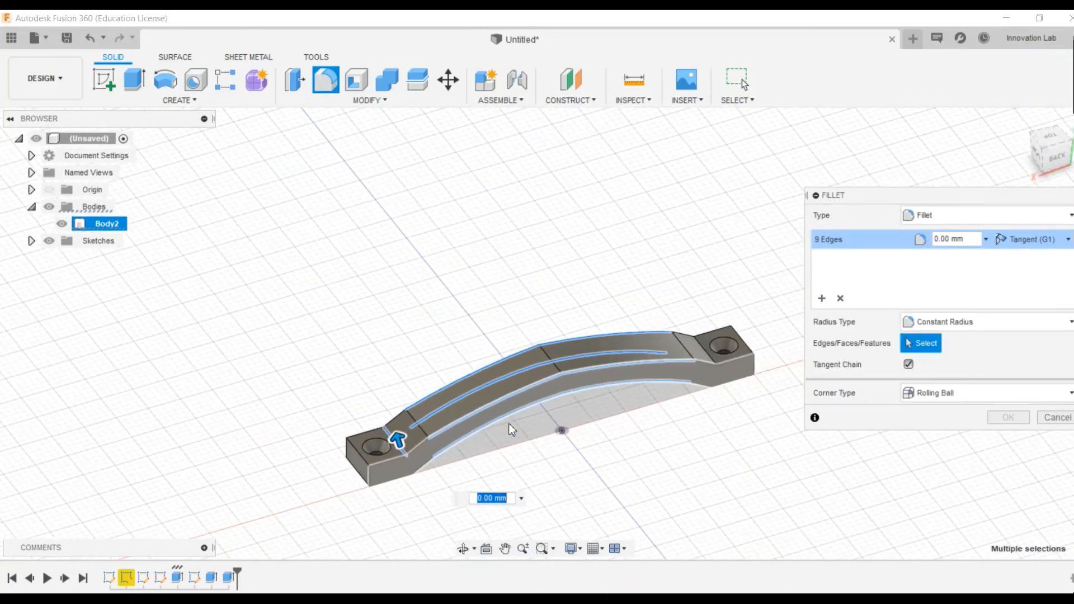
{"action": "scroll", "coordinate": [715, 348], "scroll_direction": "up", "scroll_amount": 4}
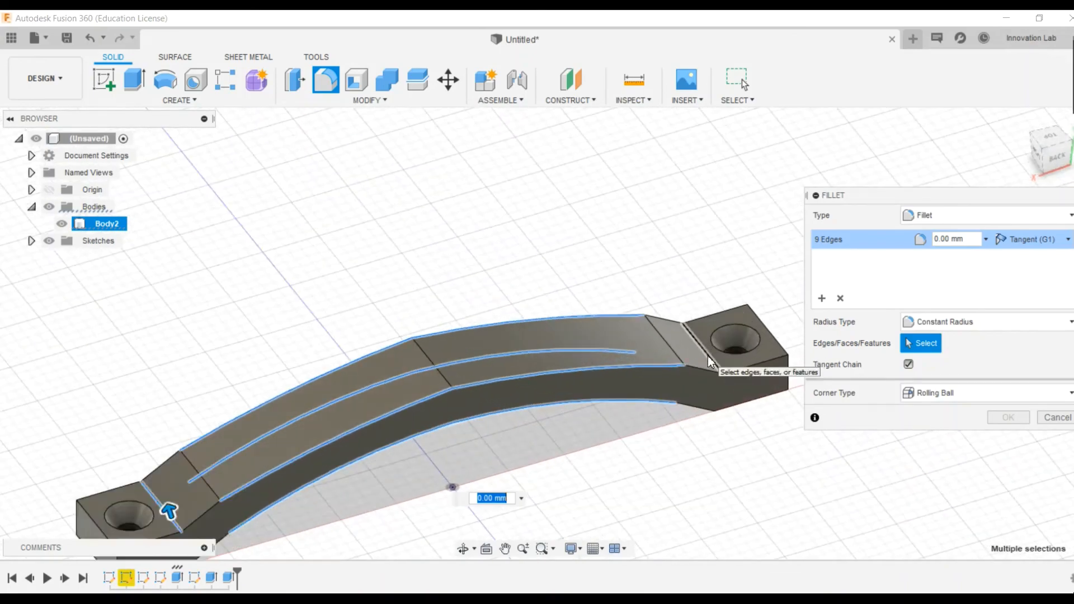
{"action": "left_click", "coordinate": [709, 360]}
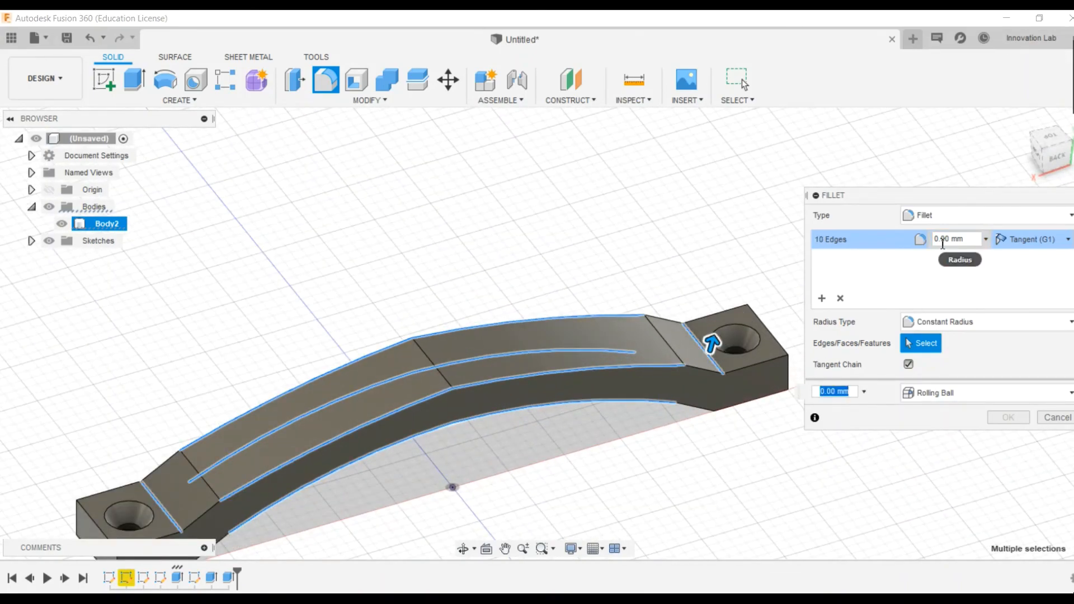
{"action": "left_click_drag", "start_coordinate": [950, 240], "coordinate": [932, 242]}
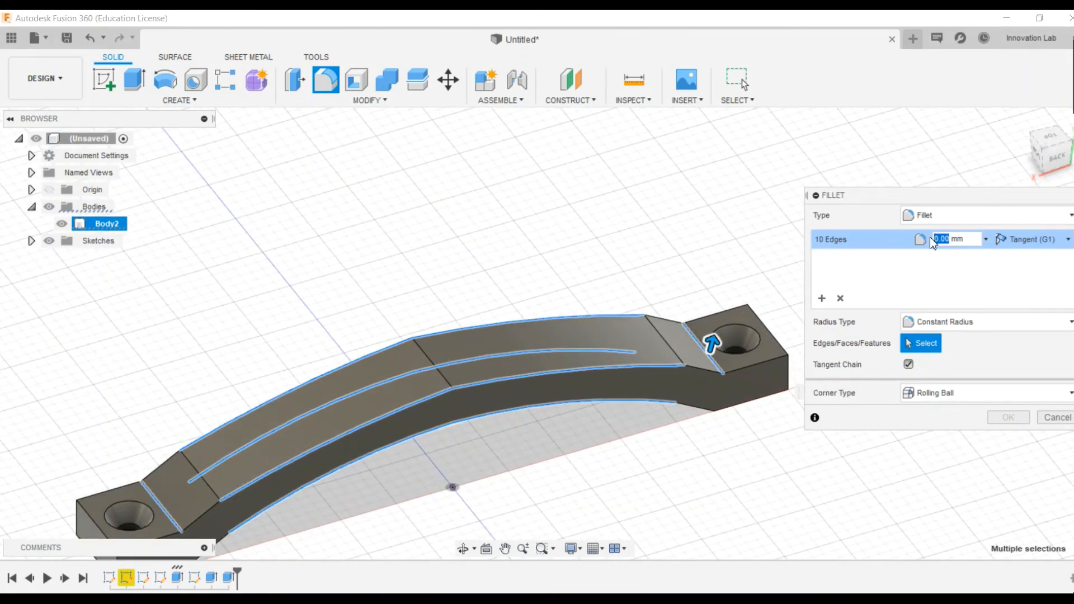
{"action": "type", "text": "2"}
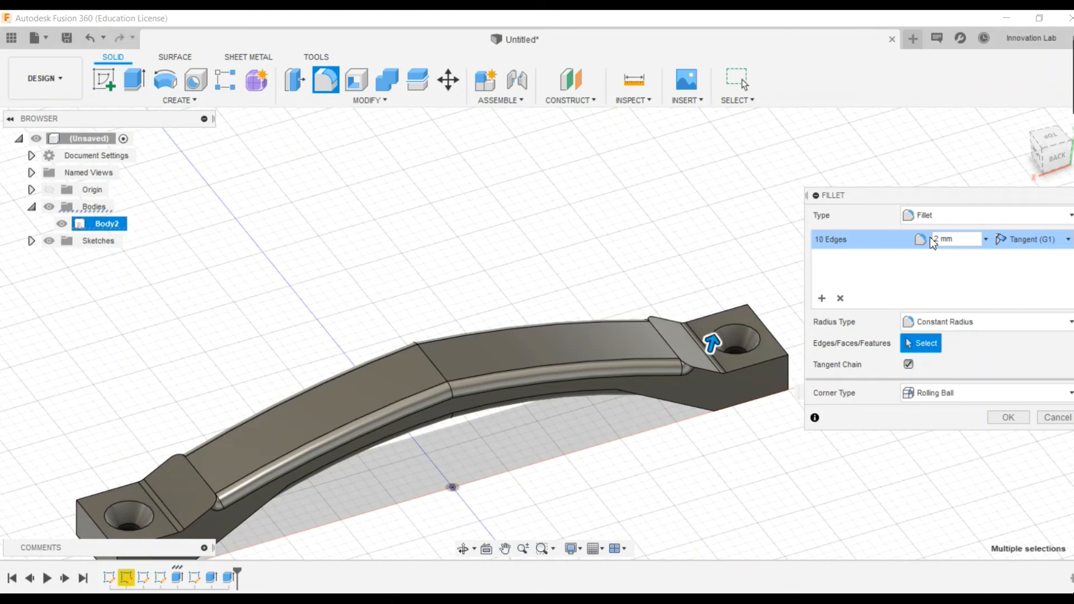
{"action": "key", "text": "Return"}
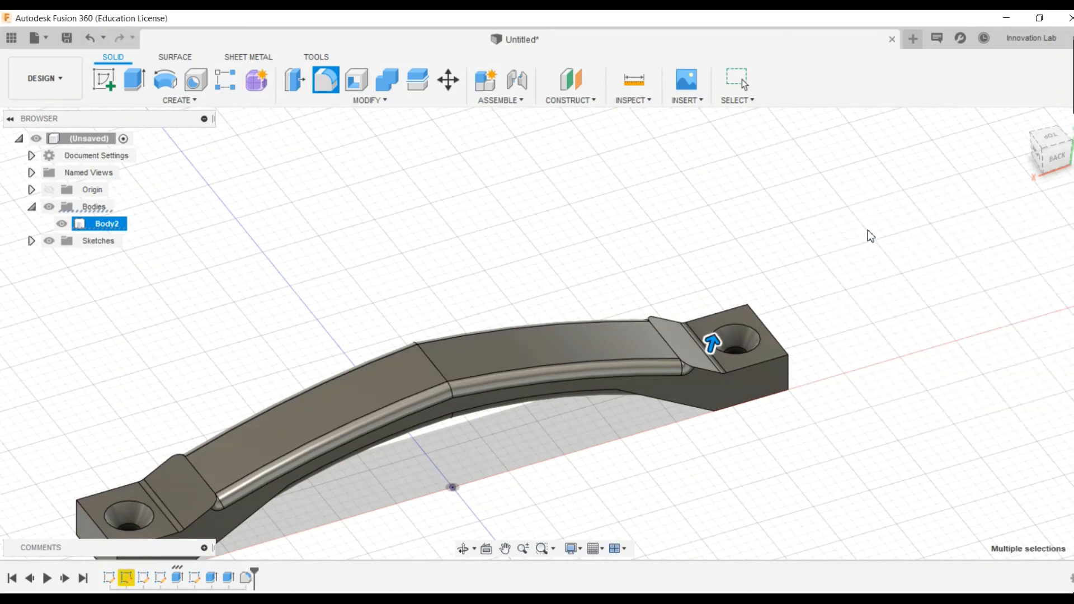
{"action": "key", "text": "Escape"}
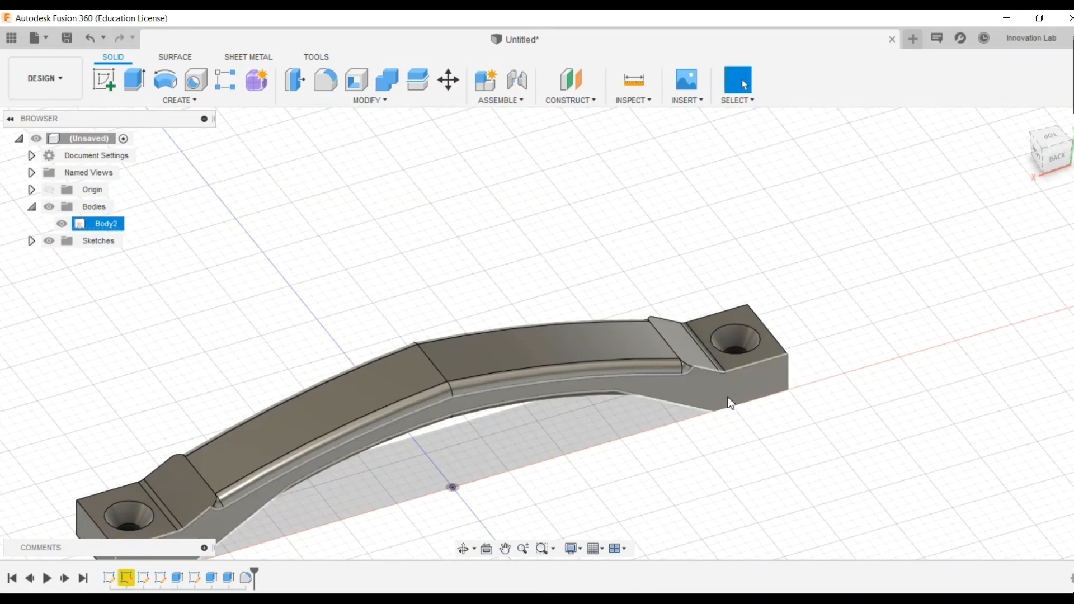
Step: Start a constant-radius fillet on the two vertical outer corner edges at one flat end of the handle
{"action": "key", "text": "Escape"}
{"action": "scroll", "coordinate": [761, 386], "scroll_direction": "down", "scroll_amount": 3}
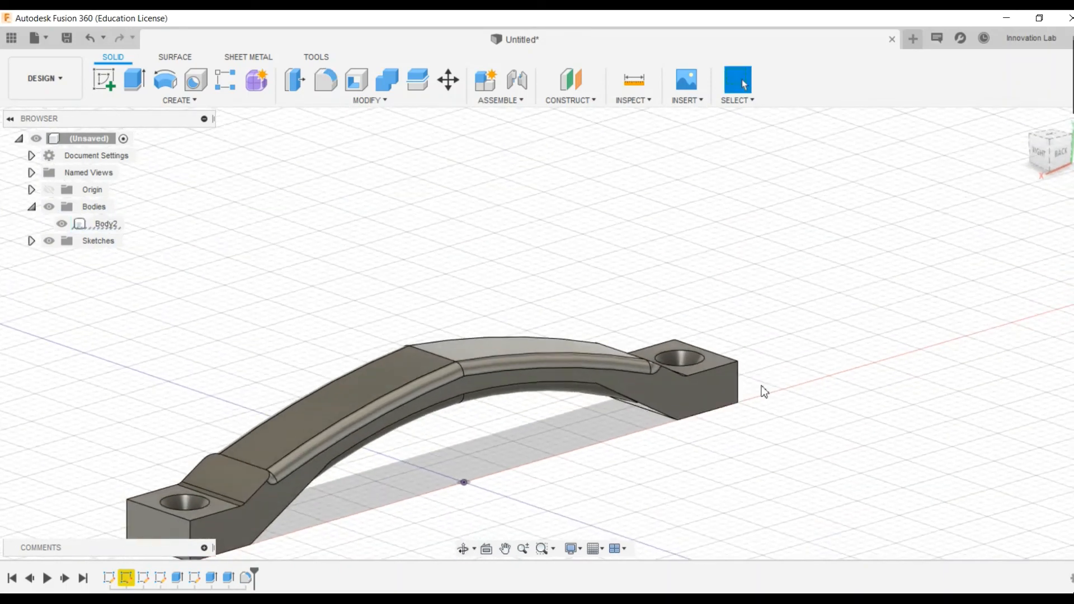
{"action": "scroll", "coordinate": [493, 484], "scroll_direction": "up", "scroll_amount": 4}
{"action": "key", "text": "f"}
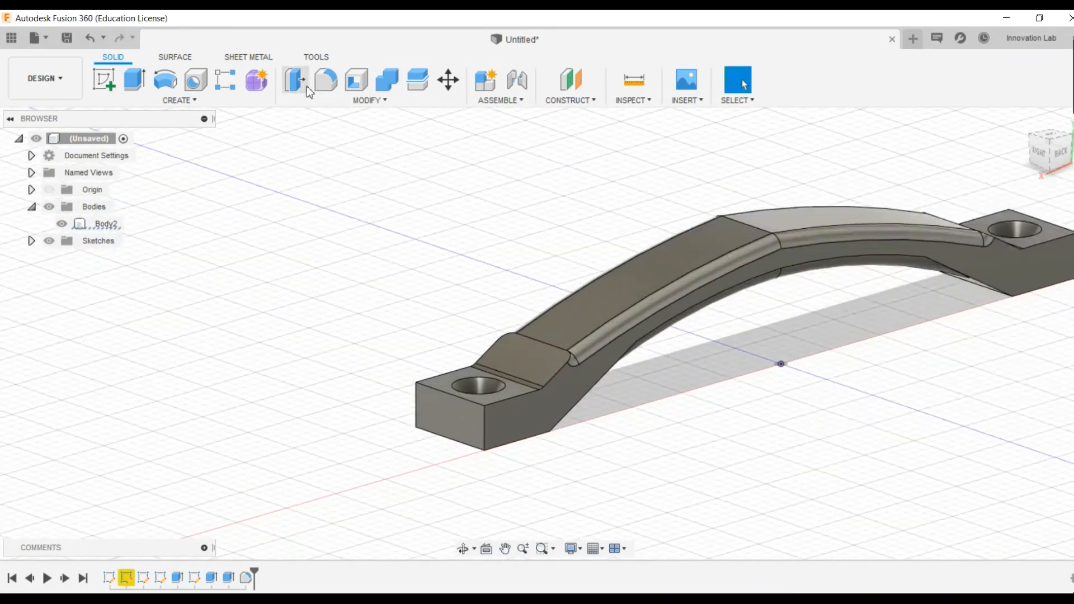
{"action": "left_click", "coordinate": [482, 428]}
{"action": "left_click", "coordinate": [416, 407]}
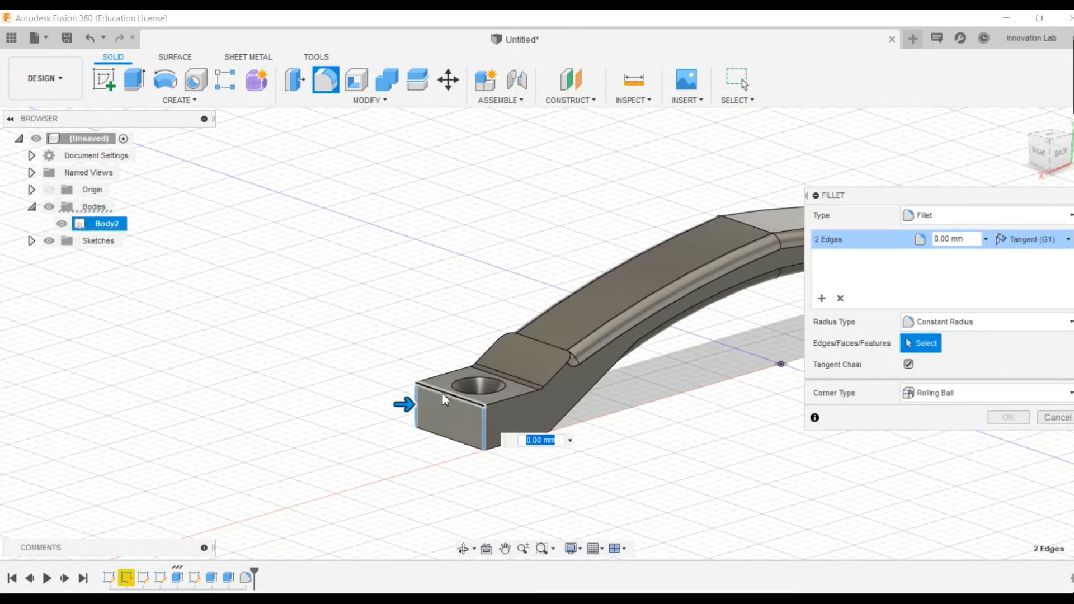
Step: Add the two vertical outer corner edges of the opposite flat end and complete the fillet with a 4 mm radius
{"action": "scroll", "coordinate": [446, 398], "scroll_direction": "down", "scroll_amount": 4}
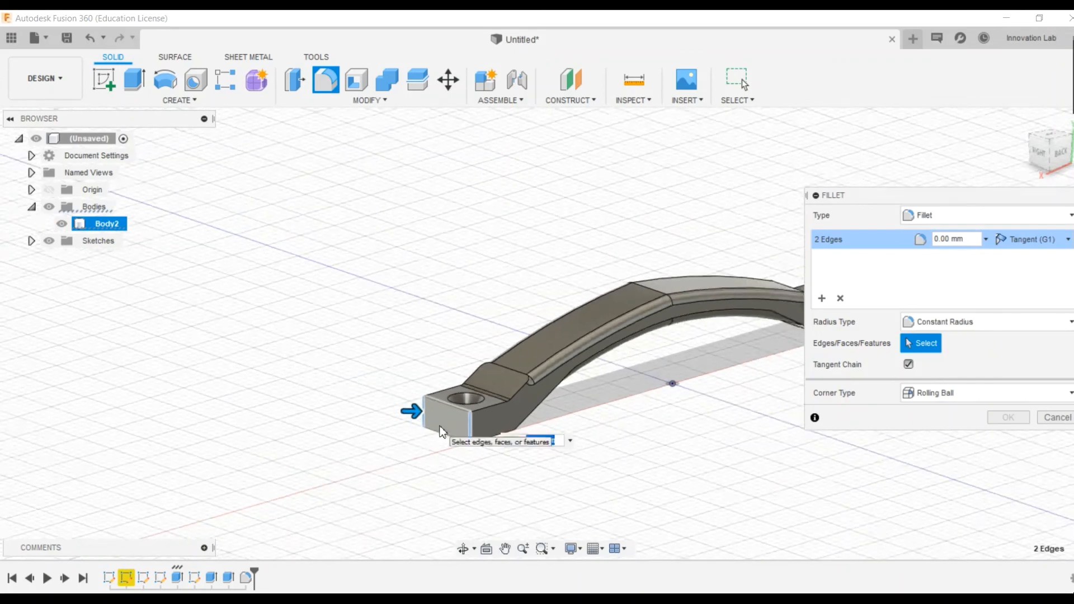
{"action": "middle_click_drag", "start_coordinate": [676, 406], "coordinate": [597, 426], "text": "shift"}
{"action": "scroll", "coordinate": [636, 450], "scroll_direction": "up", "scroll_amount": 5}
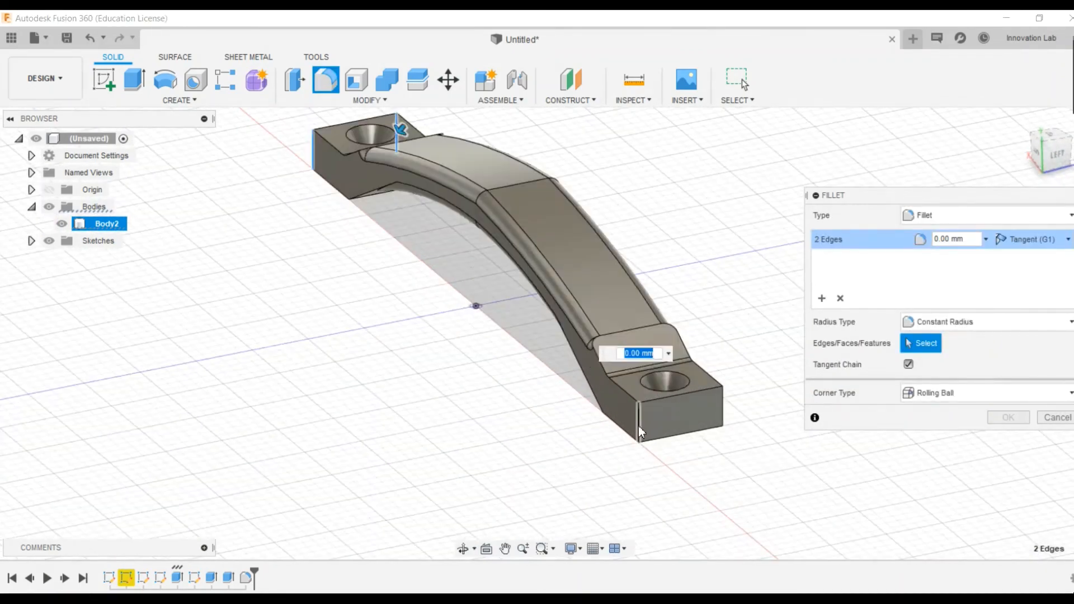
{"action": "left_click", "coordinate": [639, 425]}
{"action": "left_click", "coordinate": [723, 415]}
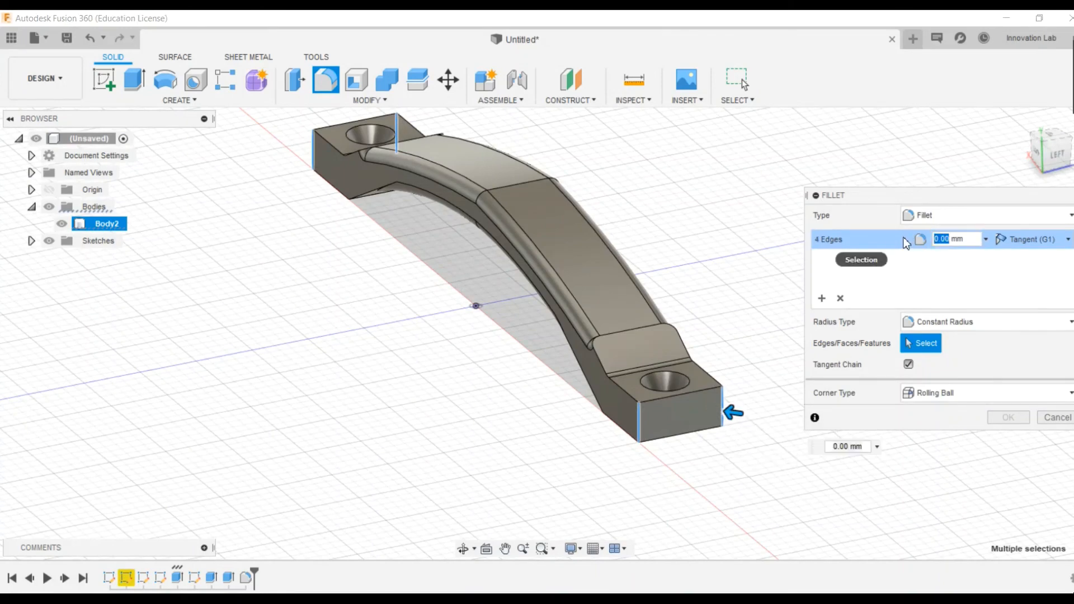
{"action": "type", "text": "4"}
{"action": "key", "text": "Return"}
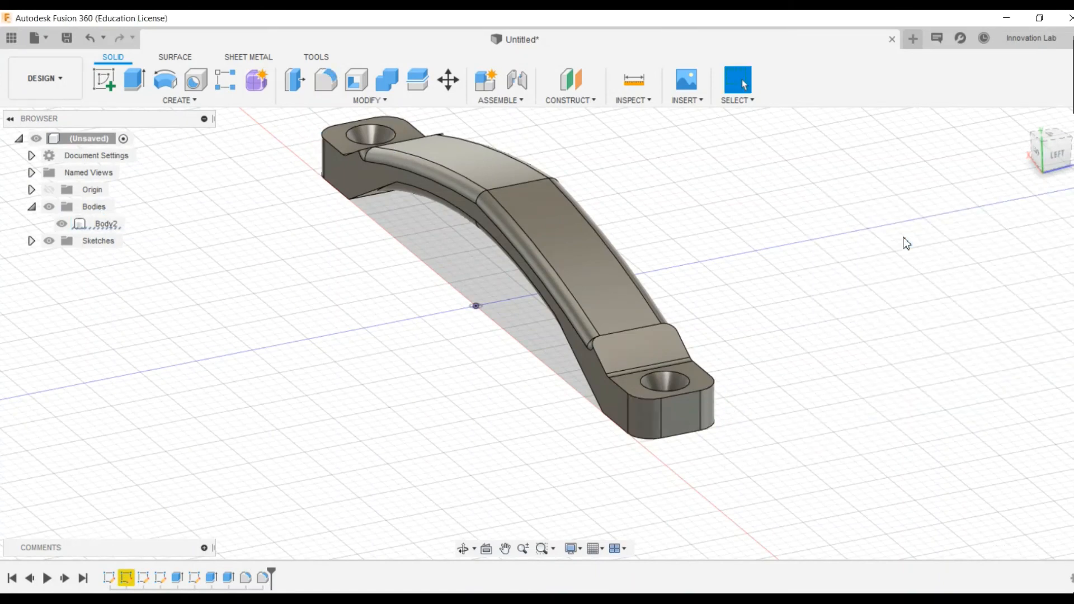
{"action": "middle_click_drag", "start_coordinate": [451, 415], "coordinate": [717, 320], "text": "shift"}
{"action": "scroll", "coordinate": [714, 314], "scroll_direction": "up", "scroll_amount": 2}
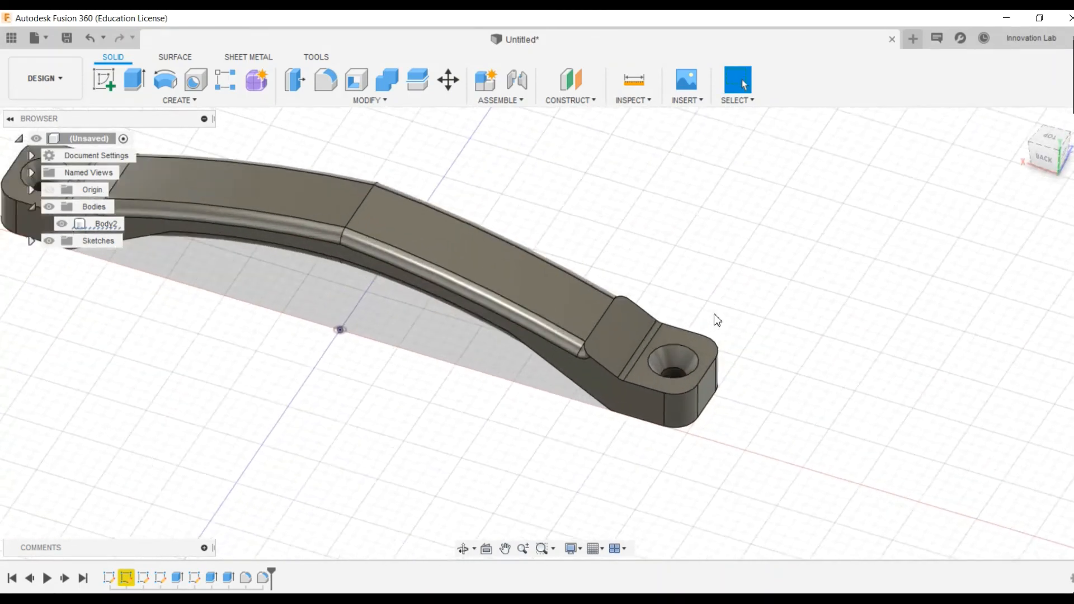
{"action": "scroll", "coordinate": [707, 314], "scroll_direction": "down", "scroll_amount": 5}
{"action": "left_click", "coordinate": [672, 315]}
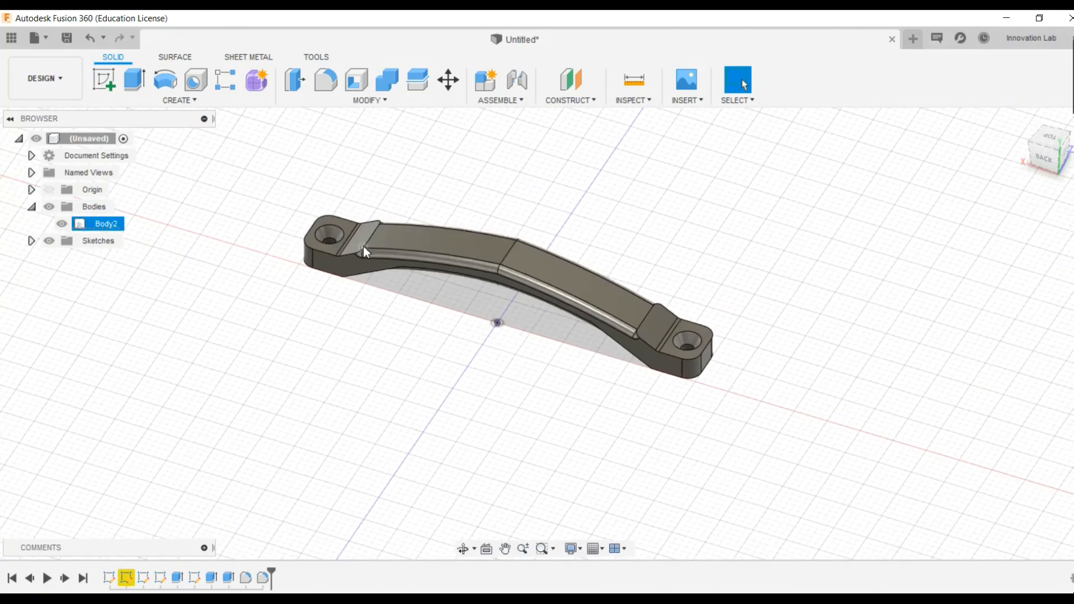
{"action": "scroll", "coordinate": [364, 245], "scroll_direction": "up", "scroll_amount": 2}
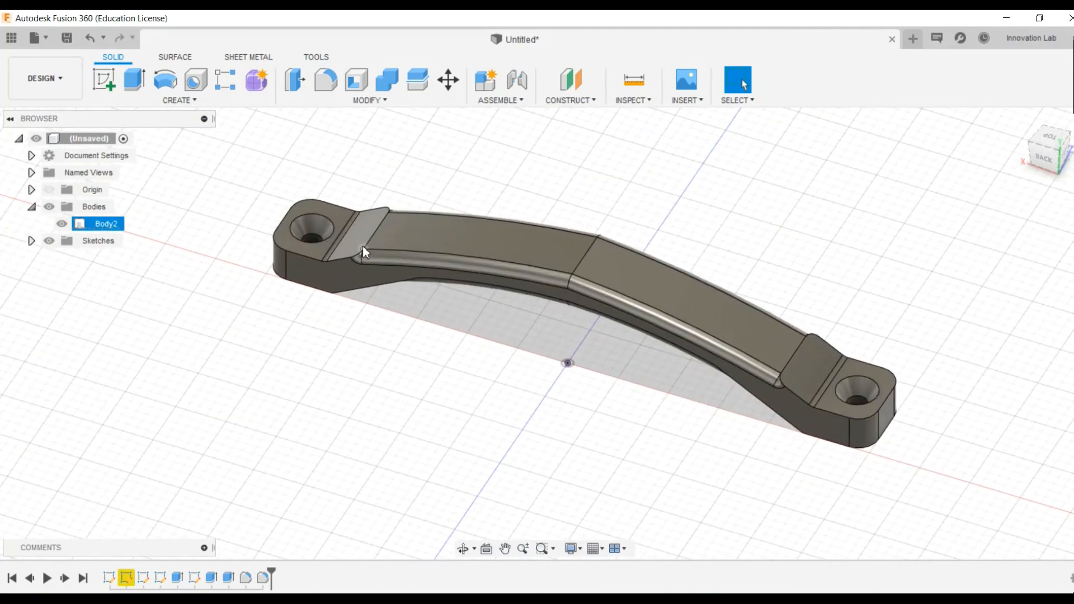